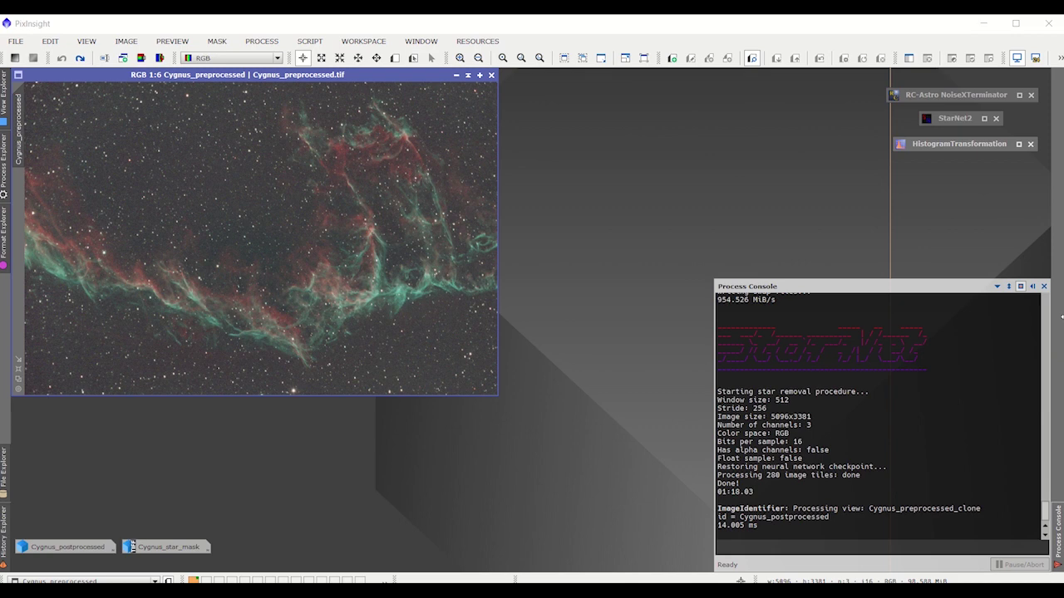
# - Review the StarNet2 star-removal settings and collapse the process window again
pyautogui.click(949, 120)
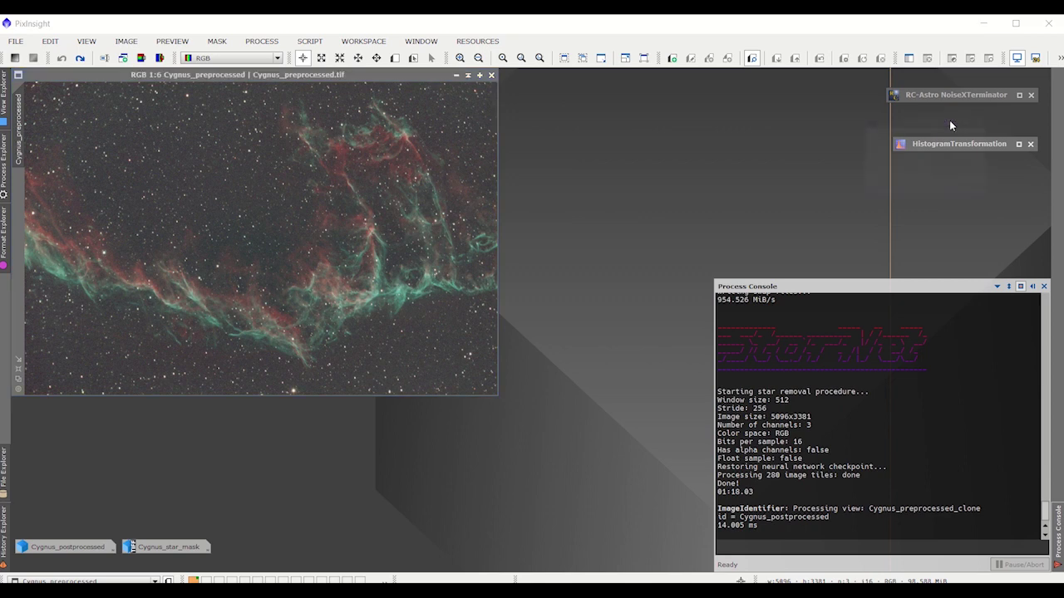
pyautogui.doubleClick(949, 120)
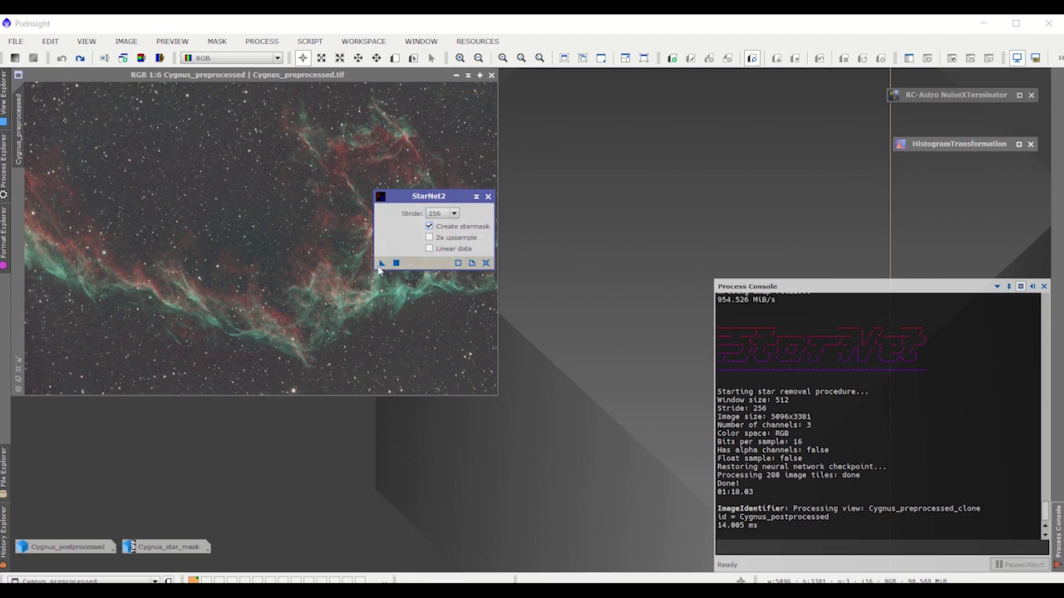
pyautogui.click(476, 197)
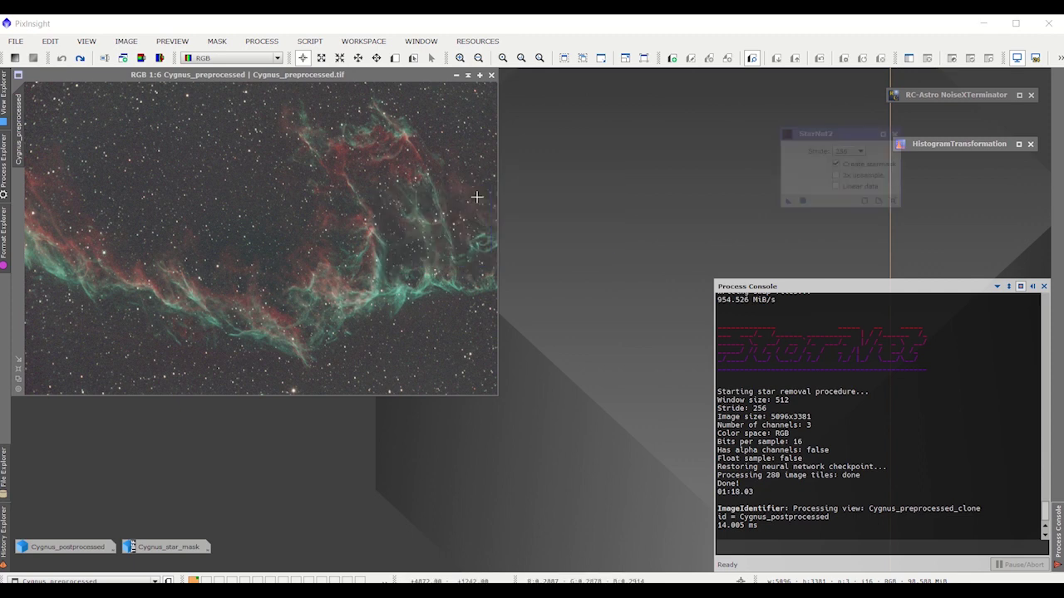
# - Restore the Cygnus_postprocessed image, view the Cygnus_star_mask image and minimize the star mask again
pyautogui.doubleClick(47, 549)
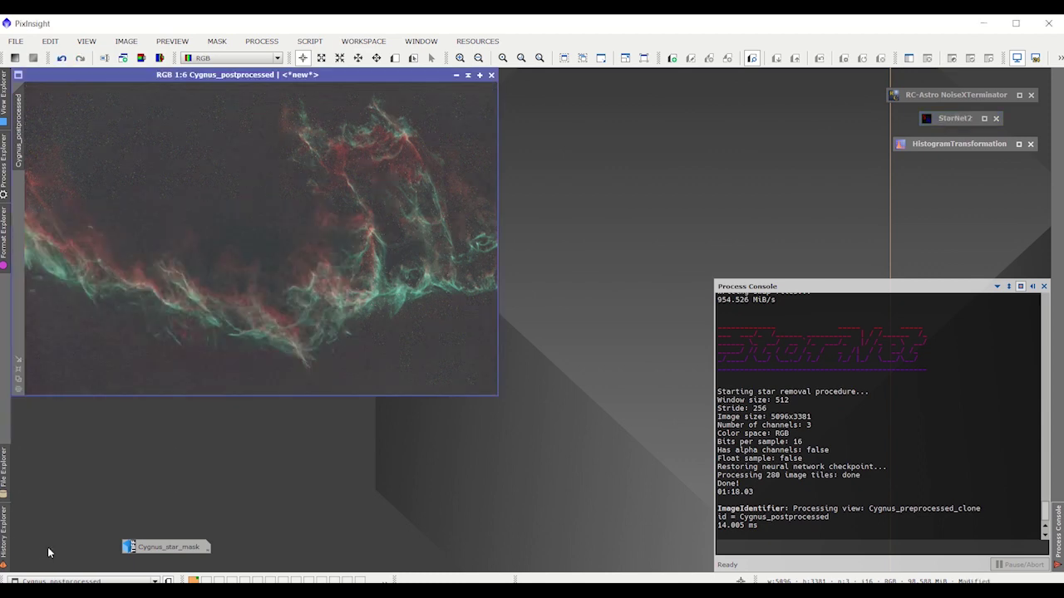
pyautogui.doubleClick(184, 547)
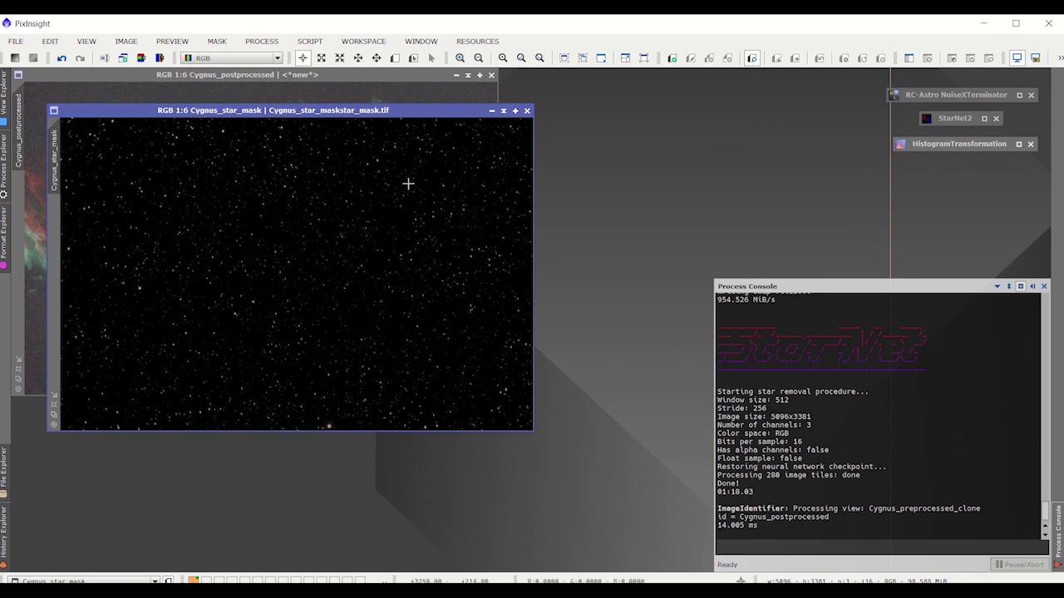
pyautogui.click(491, 111)
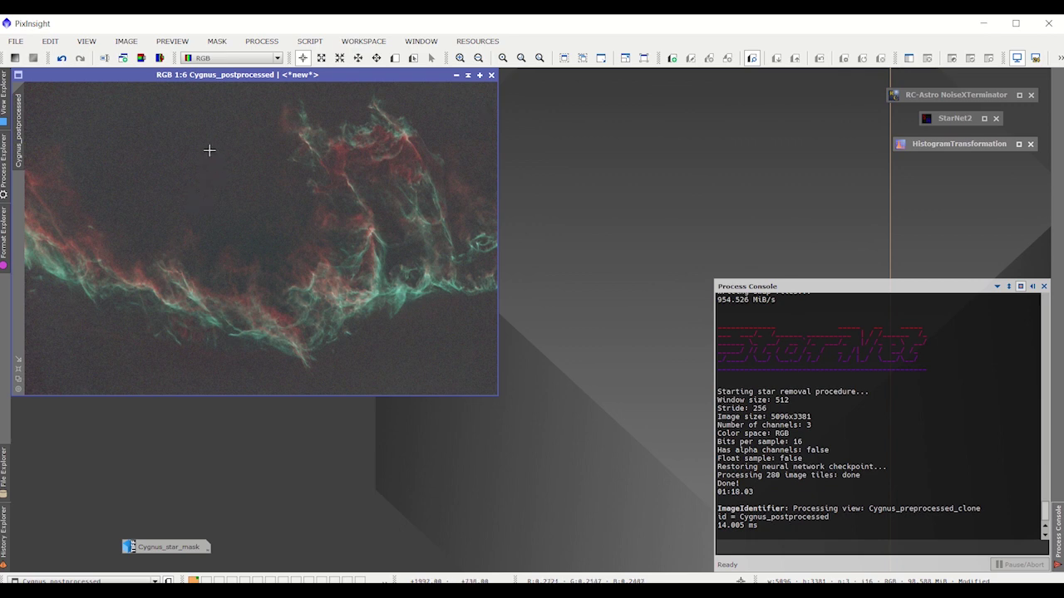
# - Reduce the background noise of Cygnus_postprocessed with NoiseXTerminator at Denoise 0.90 and Detail 0.15
pyautogui.scroll(3, 208, 147)
pyautogui.scroll(9, 190, 219)
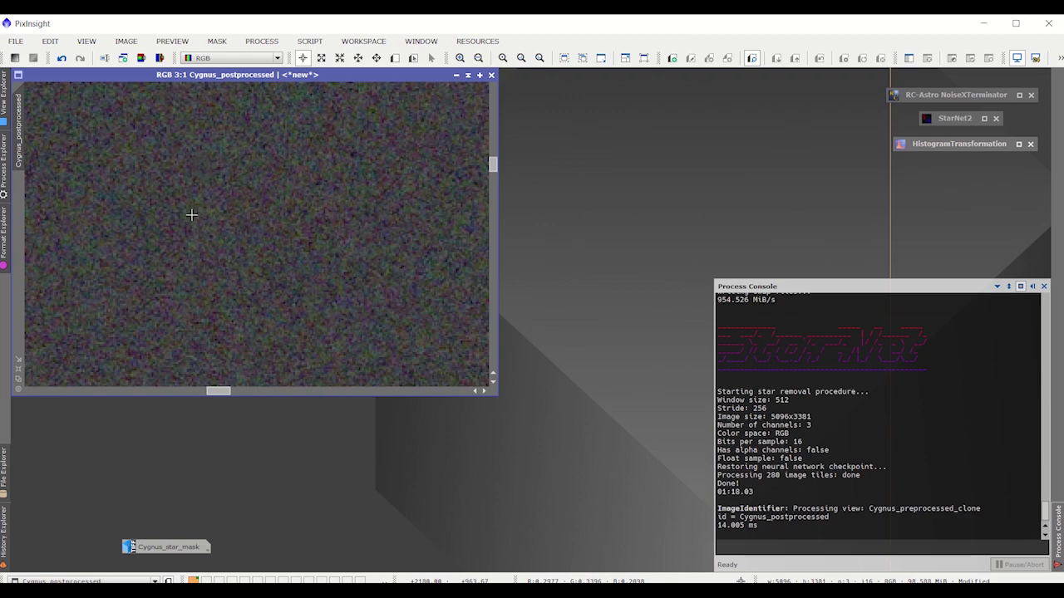
pyautogui.scroll(-14, 276, 241)
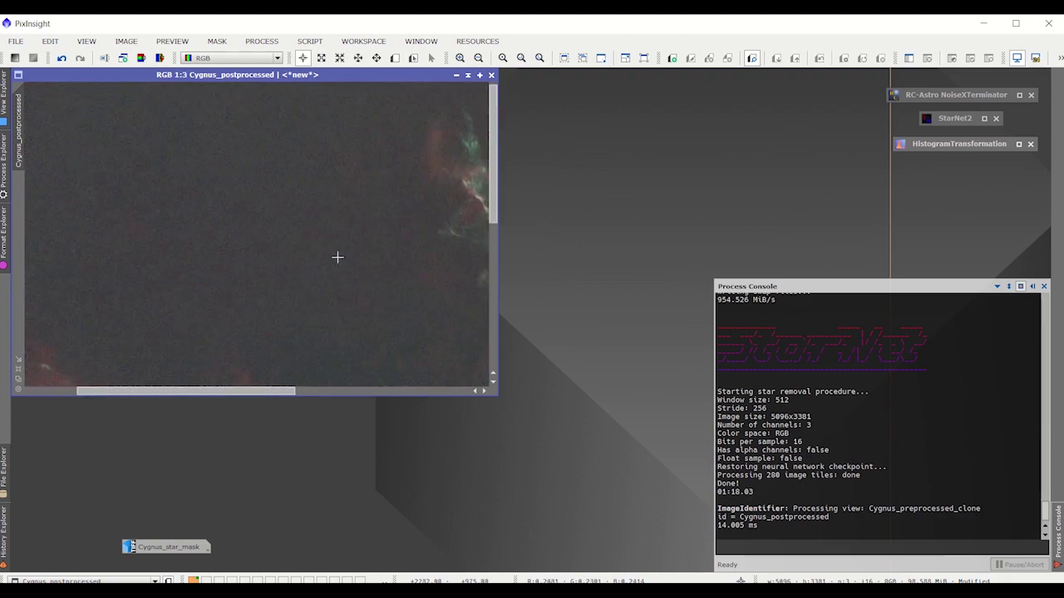
pyautogui.scroll(1, 336, 256)
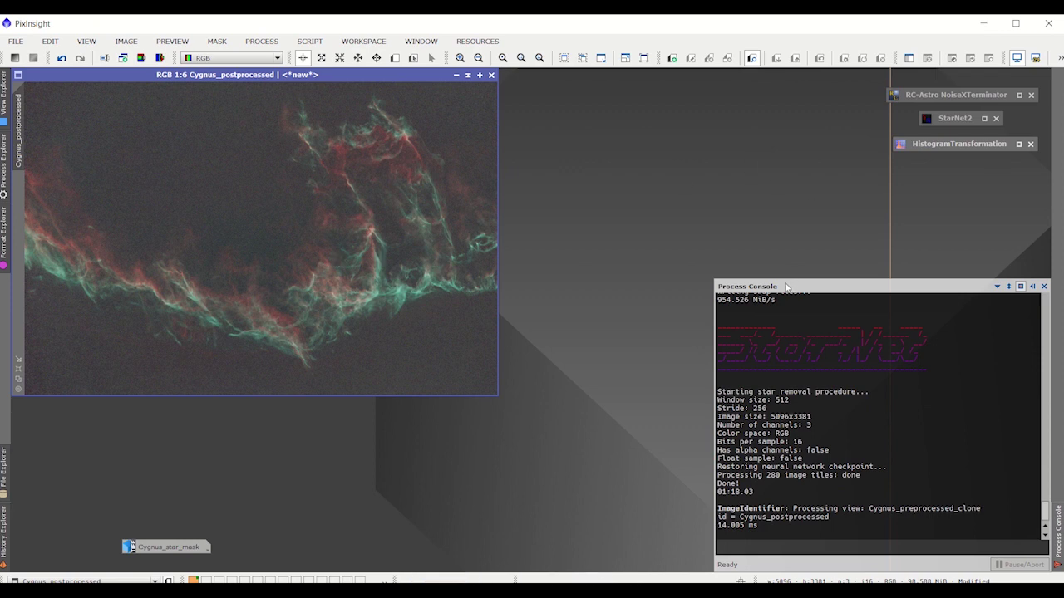
pyautogui.doubleClick(951, 94)
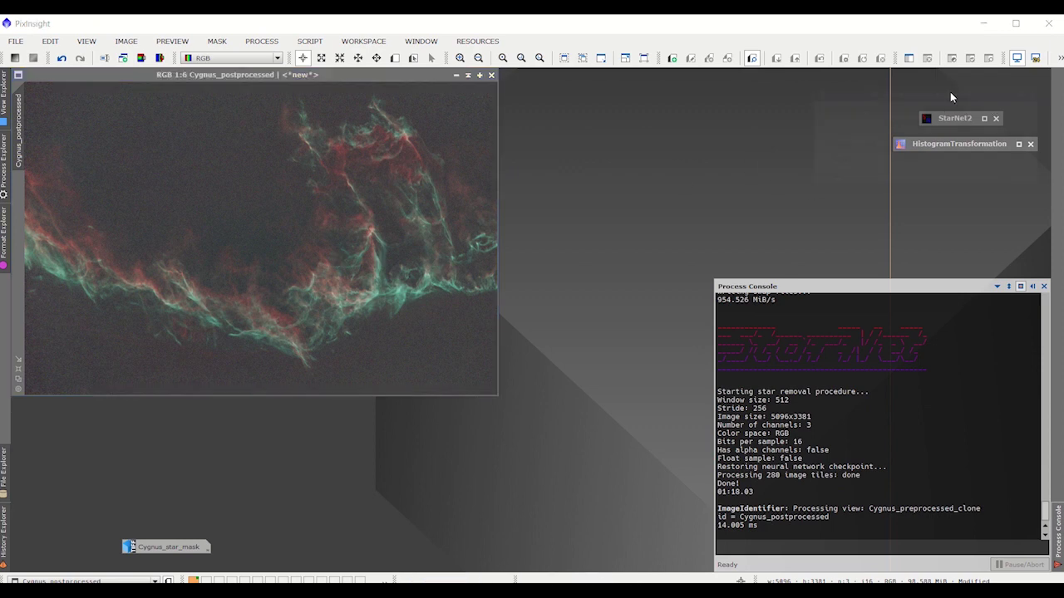
pyautogui.moveTo(950, 72); pyautogui.dragTo(669, 158)
pyautogui.scroll(1, 250, 158)
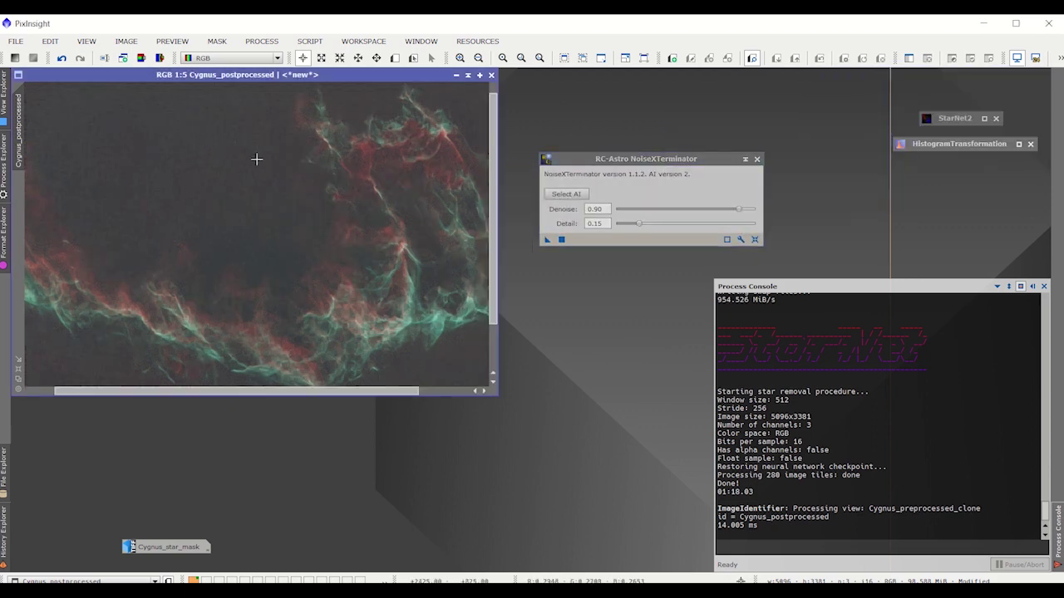
pyautogui.scroll(6, 256, 159)
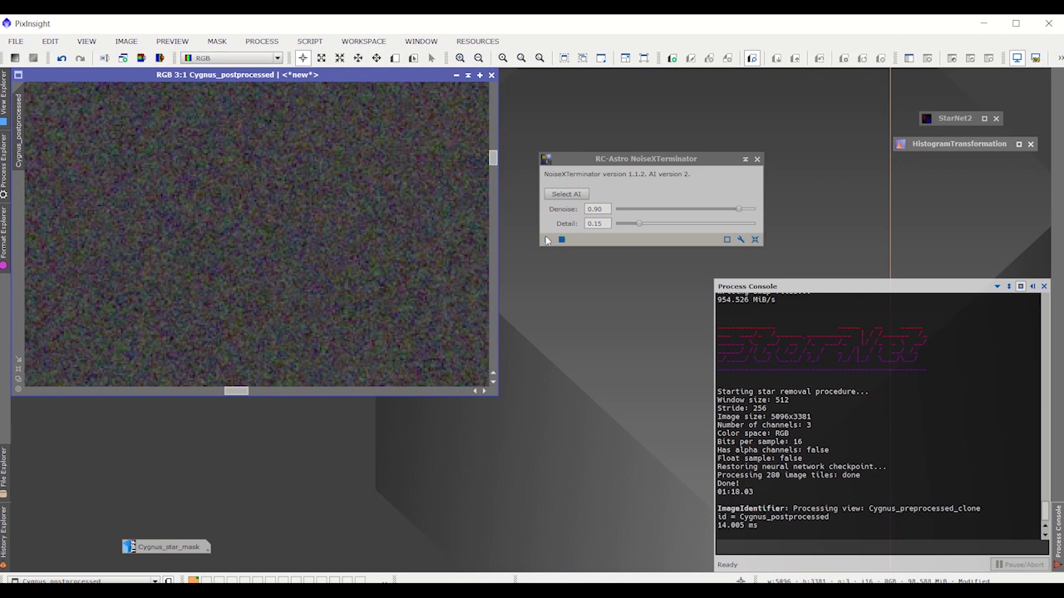
pyautogui.moveTo(546, 241); pyautogui.dragTo(387, 278)
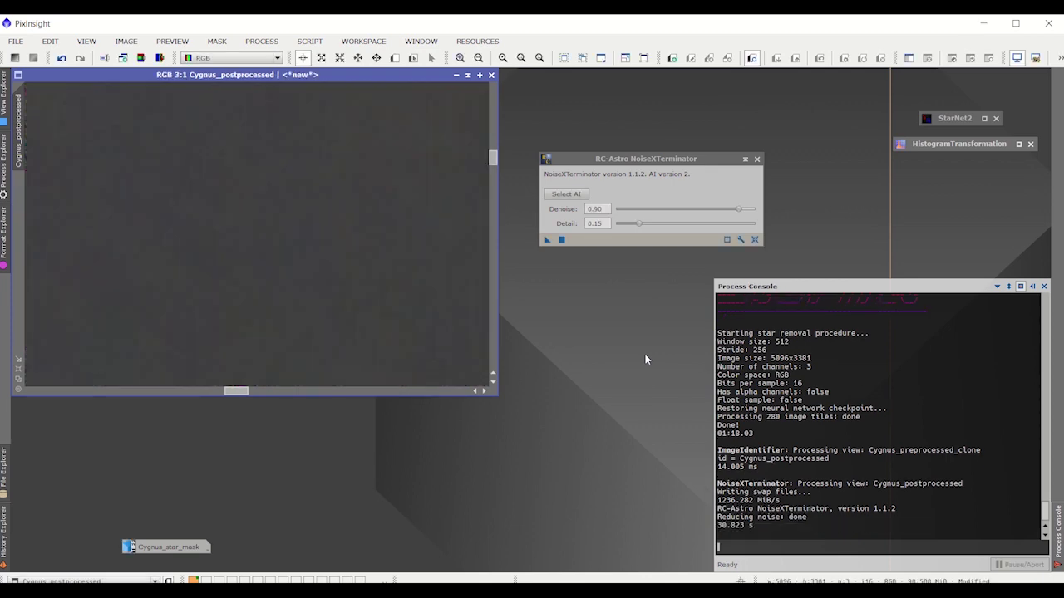
pyautogui.click(745, 159)
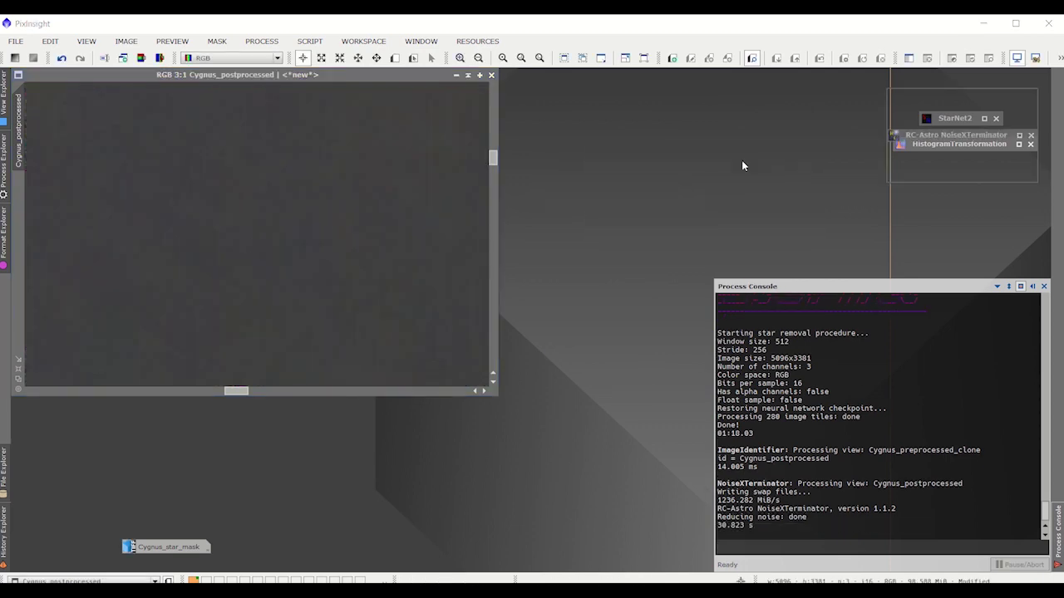
pyautogui.scroll(-6, 355, 258)
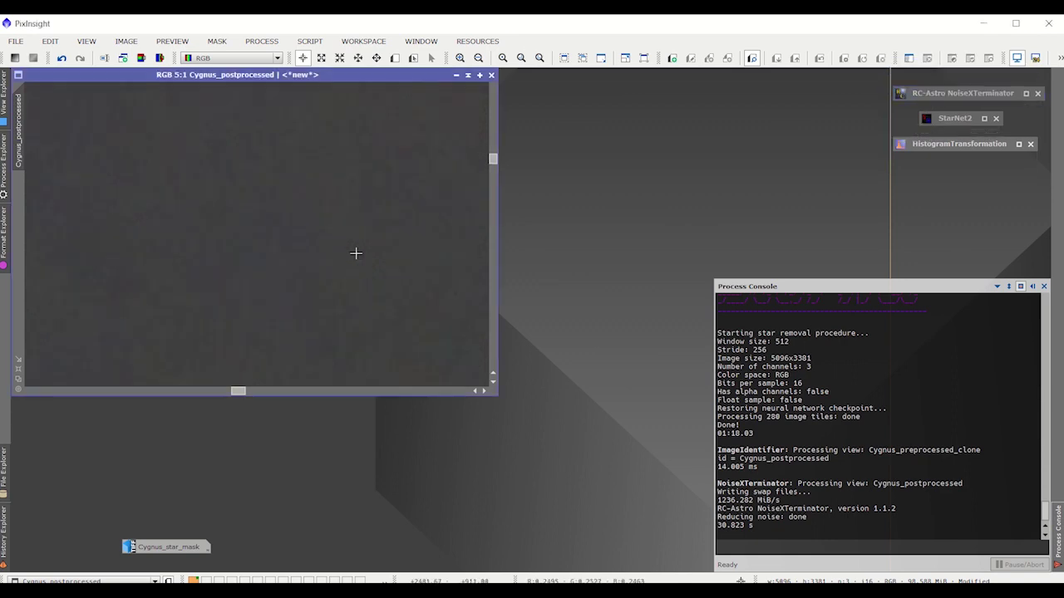
pyautogui.scroll(-1, 355, 266)
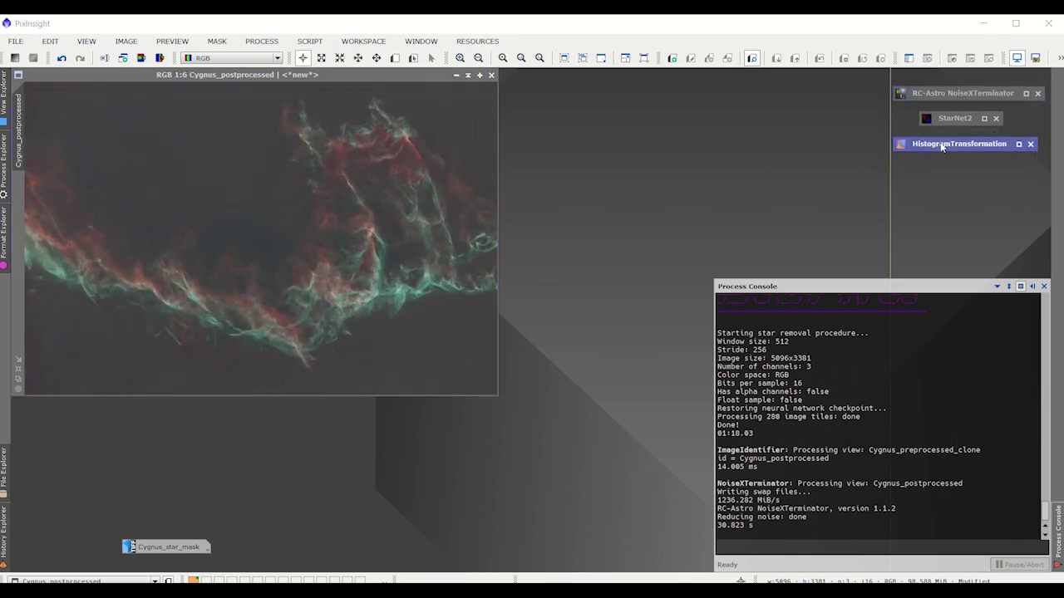
# - Open HistogramTransformation with a real-time preview of Cygnus_postprocessed, and arrange the preview below the image, clear of the minimized star mask
pyautogui.doubleClick(956, 144)
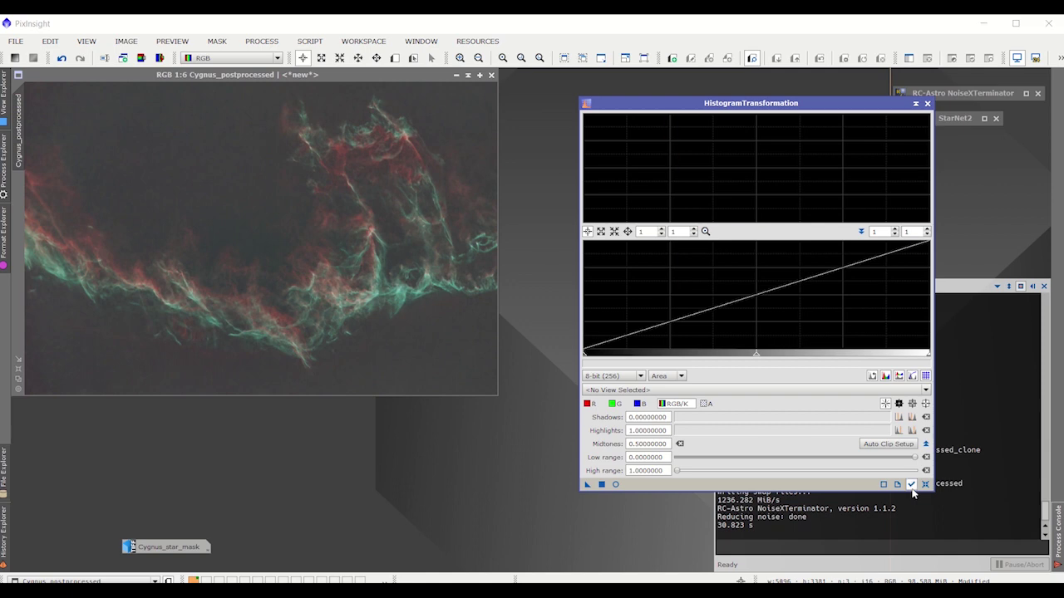
pyautogui.click(616, 485)
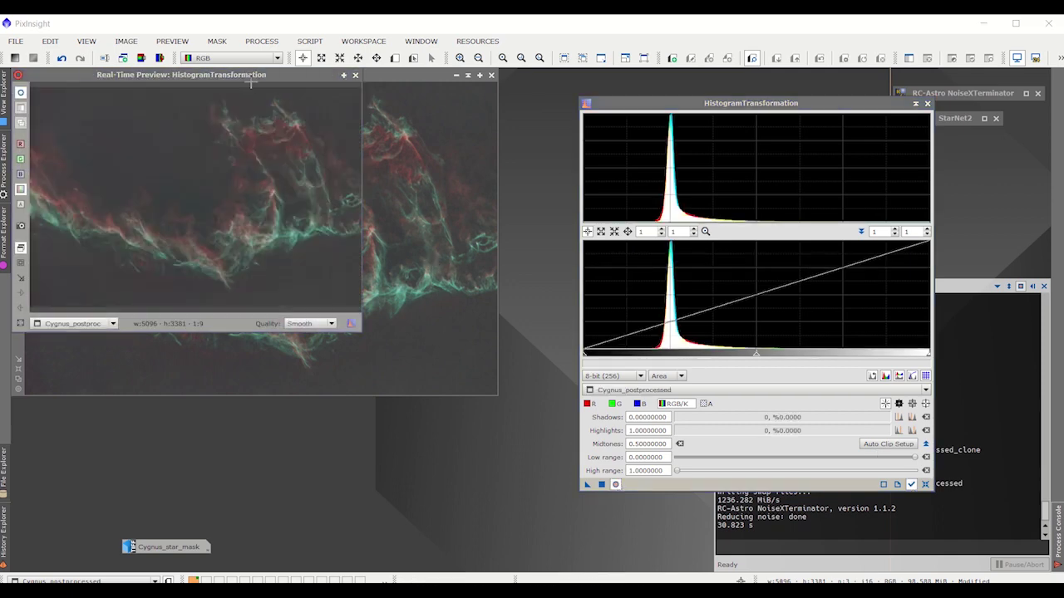
pyautogui.moveTo(251, 73); pyautogui.dragTo(420, 285)
pyautogui.moveTo(166, 547); pyautogui.dragTo(76, 555)
pyautogui.moveTo(428, 288); pyautogui.dragTo(443, 321)
# - Raise the histogram shadows to about 0.212, lower the midtones to about 0.347, and apply the transformation to Cygnus_postprocessed
pyautogui.moveTo(584, 353); pyautogui.dragTo(647, 353)
pyautogui.moveTo(787, 354); pyautogui.dragTo(745, 355)
pyautogui.moveTo(646, 355); pyautogui.dragTo(657, 354)
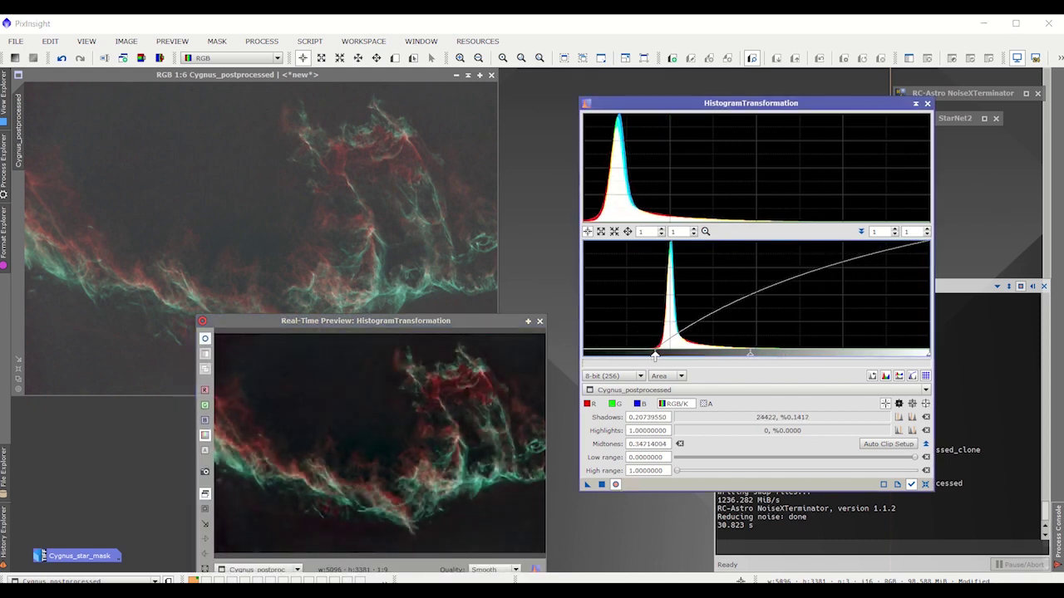
pyautogui.moveTo(586, 485); pyautogui.dragTo(440, 240)
# - Close the real-time preview, reset HistogramTransformation to its defaults and collapse its window
pyautogui.moveTo(441, 332); pyautogui.dragTo(411, 399)
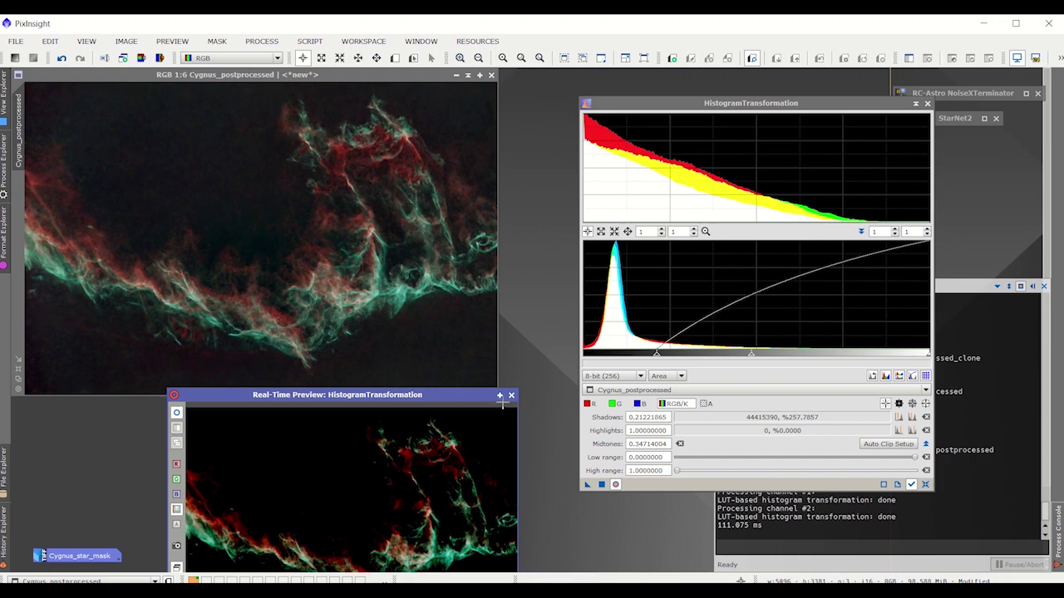
pyautogui.click(511, 395)
pyautogui.click(926, 485)
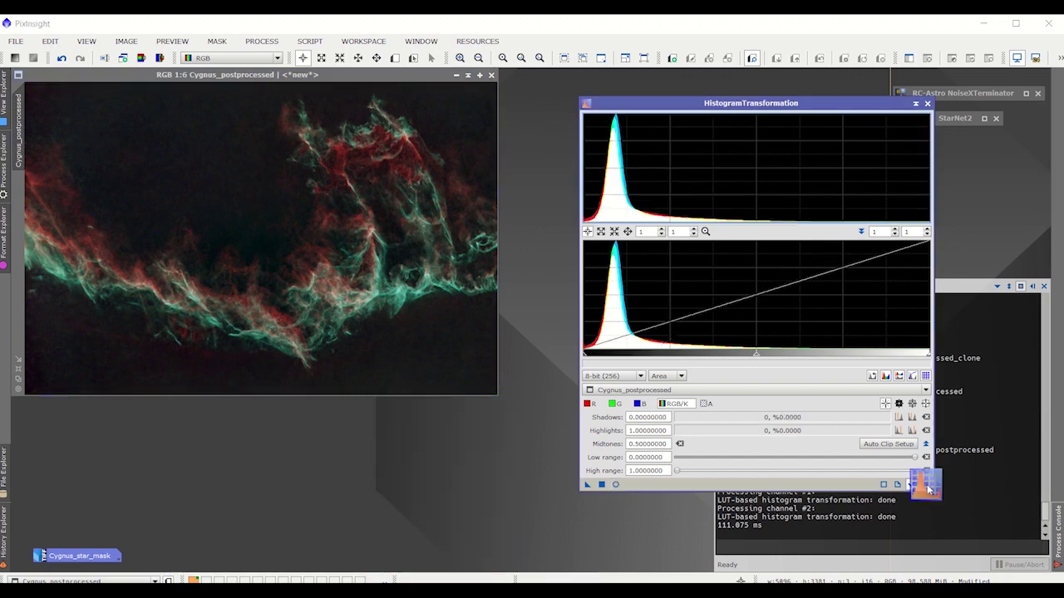
pyautogui.click(915, 103)
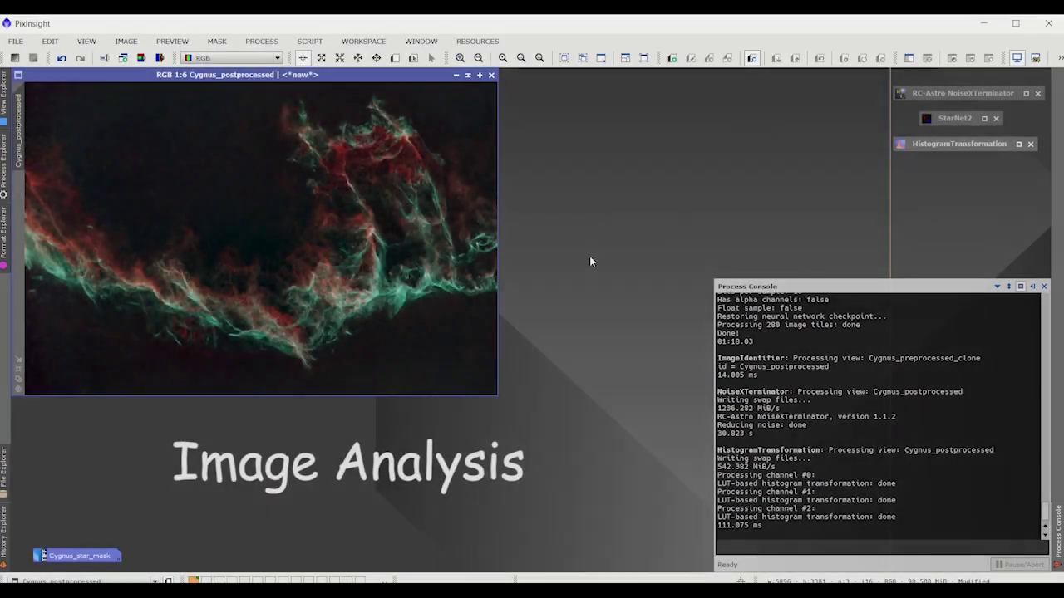
# - Run the ExtractWaveletLayers script on Cygnus_postprocessed with 1 layer, the residual layer extracted and the 5x5 B3 Spline scaling function
pyautogui.click(306, 42)
pyautogui.moveTo(335, 138)
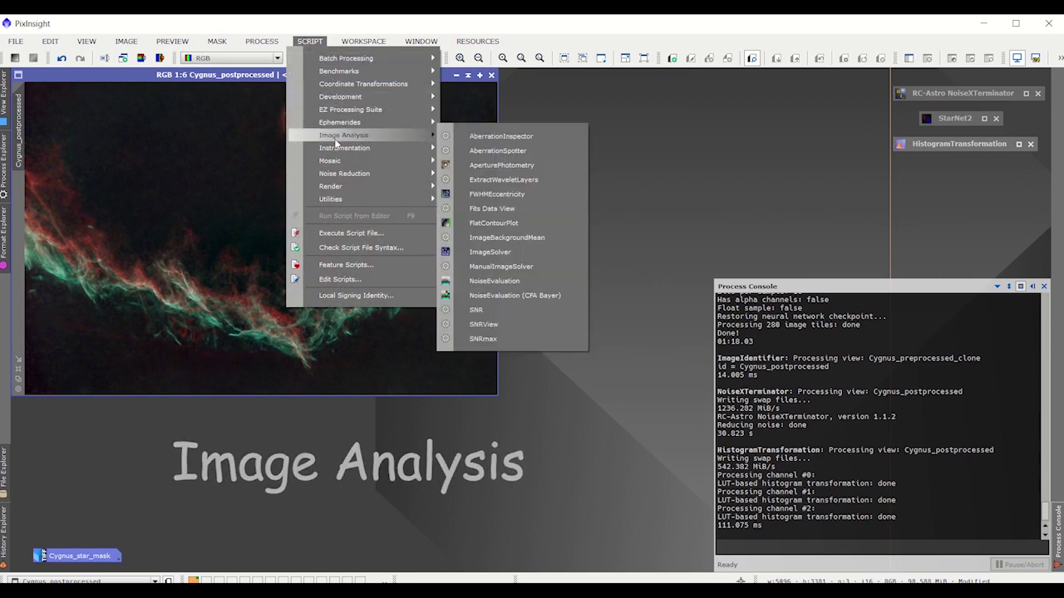
pyautogui.click(504, 179)
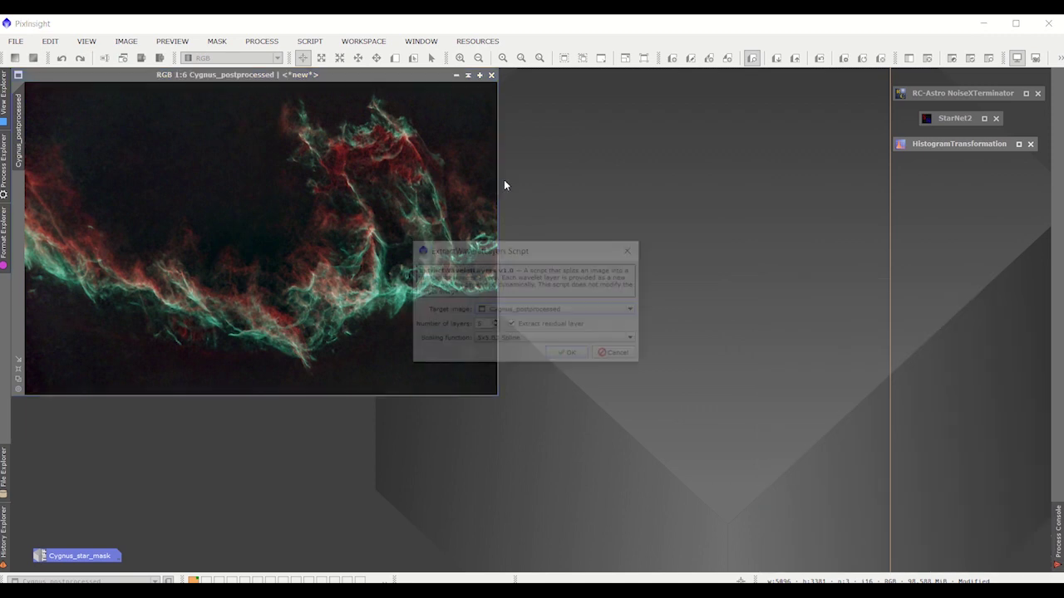
pyautogui.moveTo(517, 252); pyautogui.dragTo(623, 209)
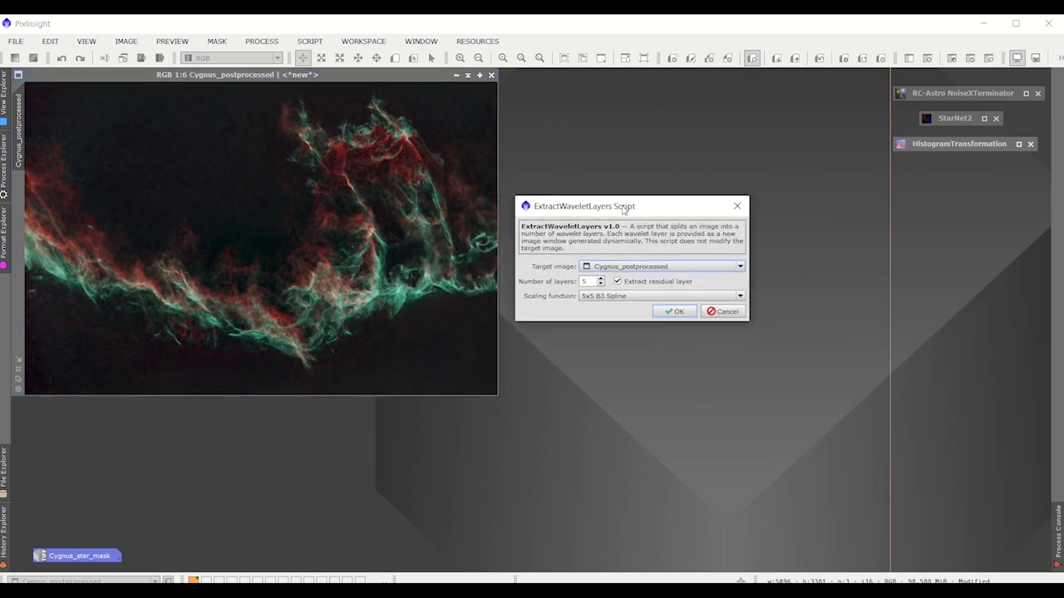
pyautogui.click(740, 267)
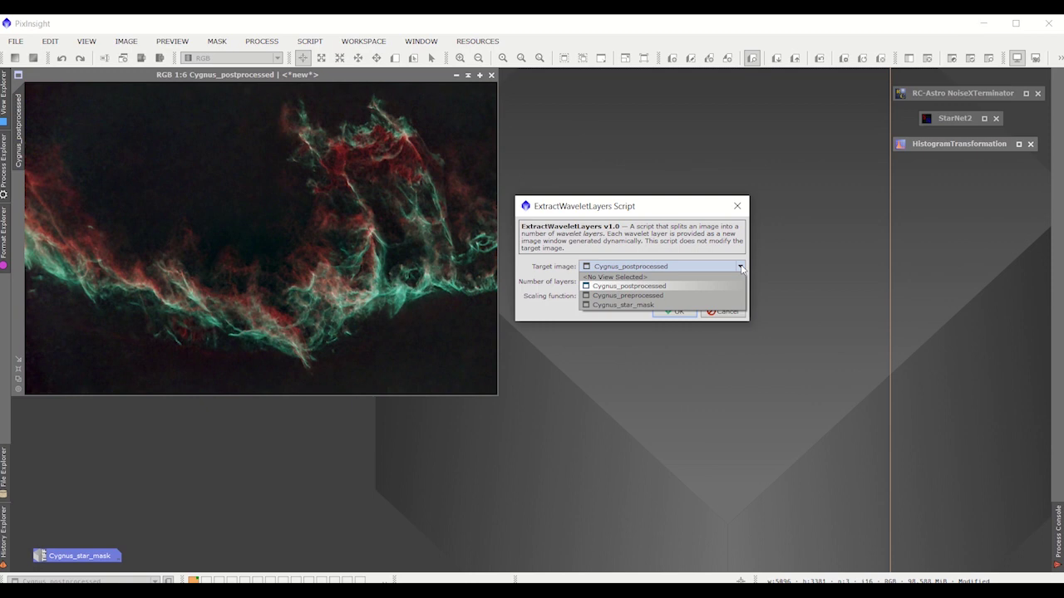
pyautogui.click(740, 268)
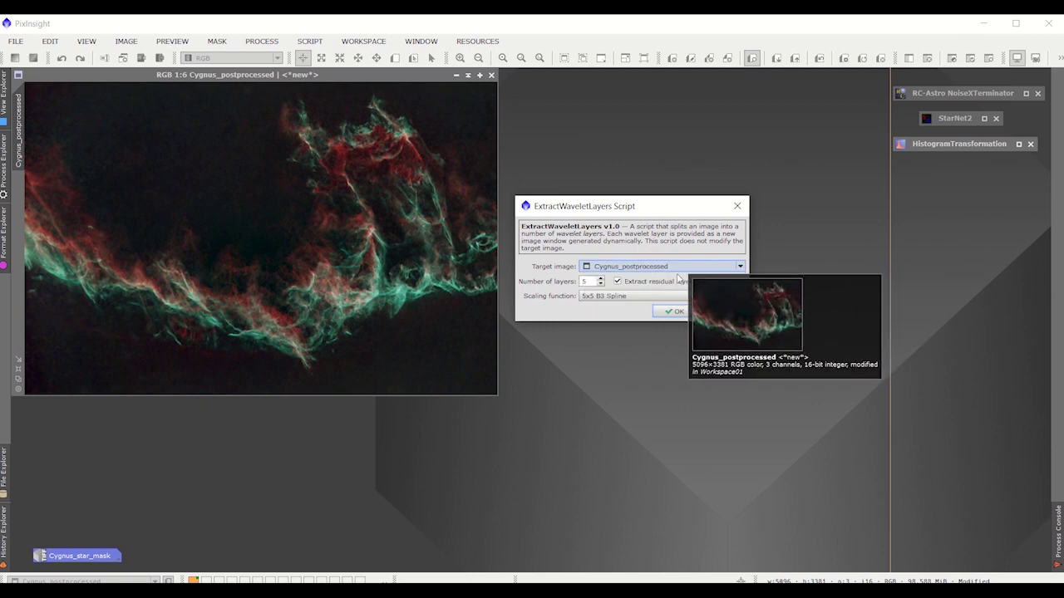
pyautogui.click(600, 284)
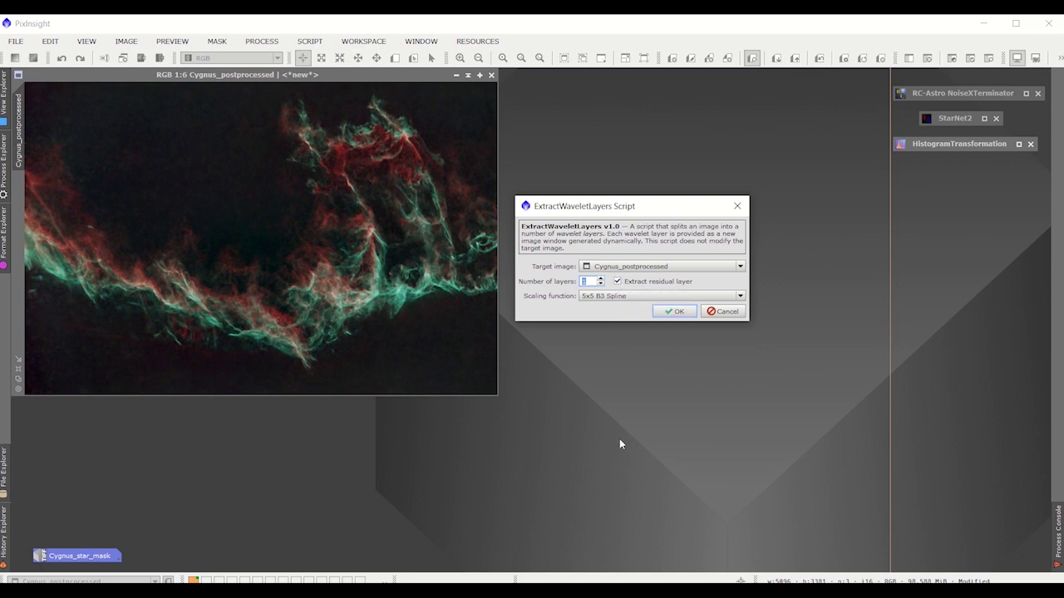
pyautogui.click(673, 312)
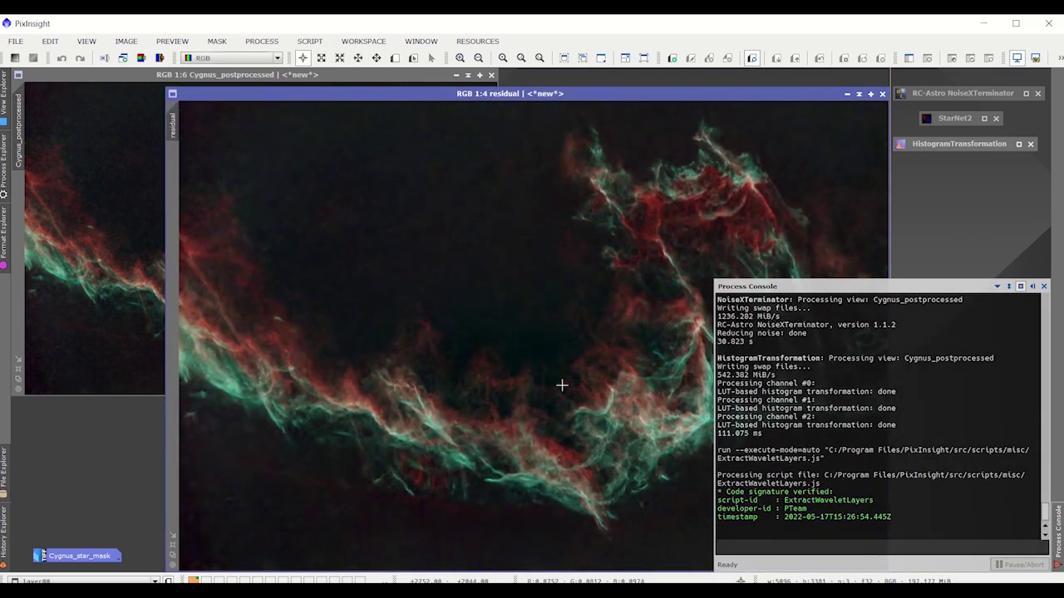
# - Reduce the residual image to 1:6 zoom and fit its window to the image
pyautogui.scroll(-2, 563, 388)
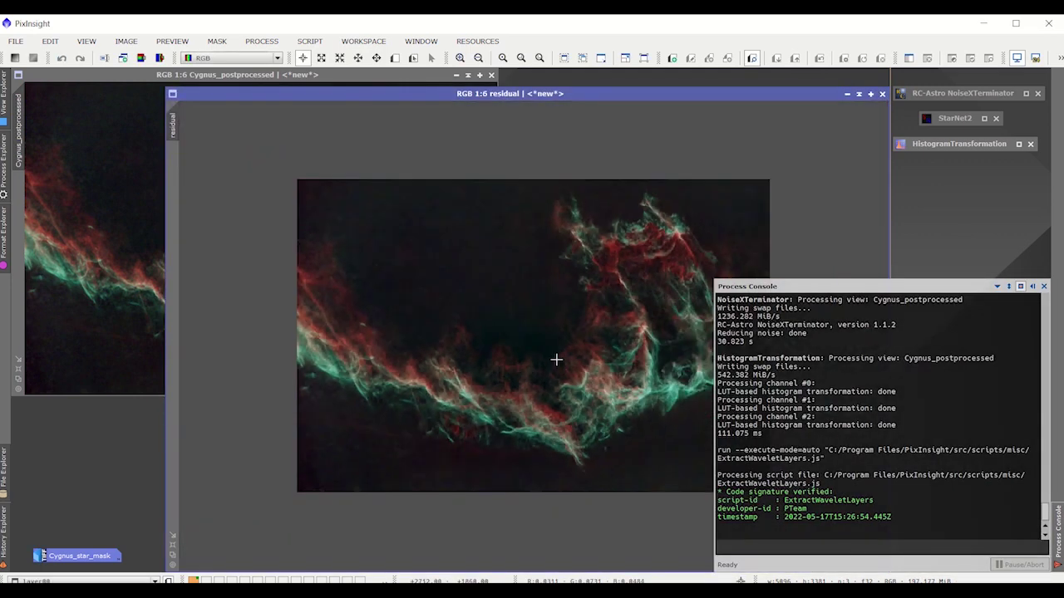
pyautogui.click(87, 41)
pyautogui.click(132, 243)
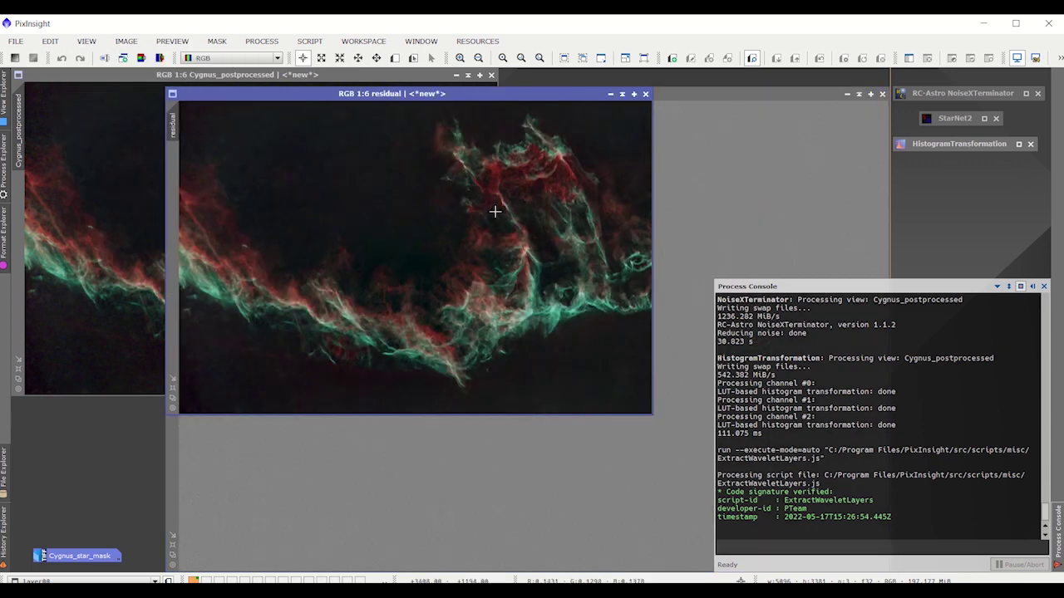
# - Fit the layer00 window to its image at 1:6 zoom, and move the layer00 and residual windows away from Cygnus_postprocessed
pyautogui.click(690, 99)
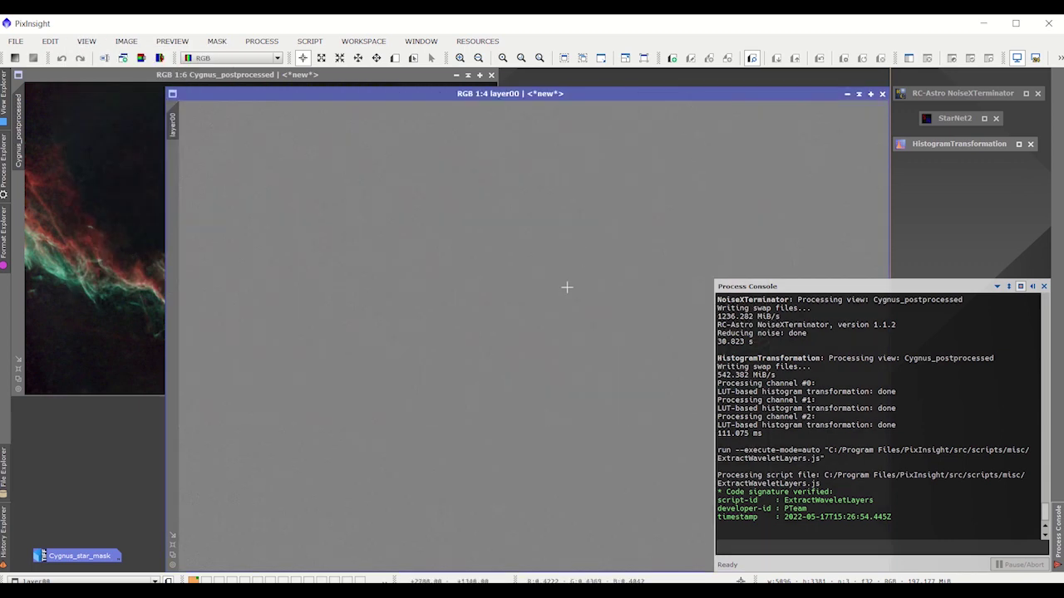
pyautogui.click(86, 40)
pyautogui.click(133, 247)
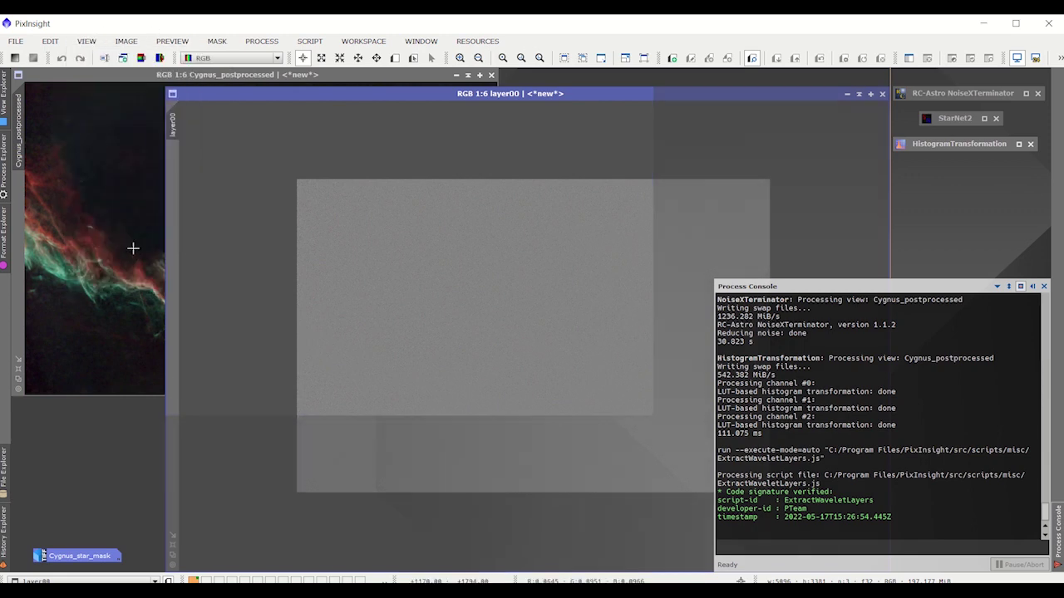
pyautogui.moveTo(342, 95); pyautogui.dragTo(688, 181)
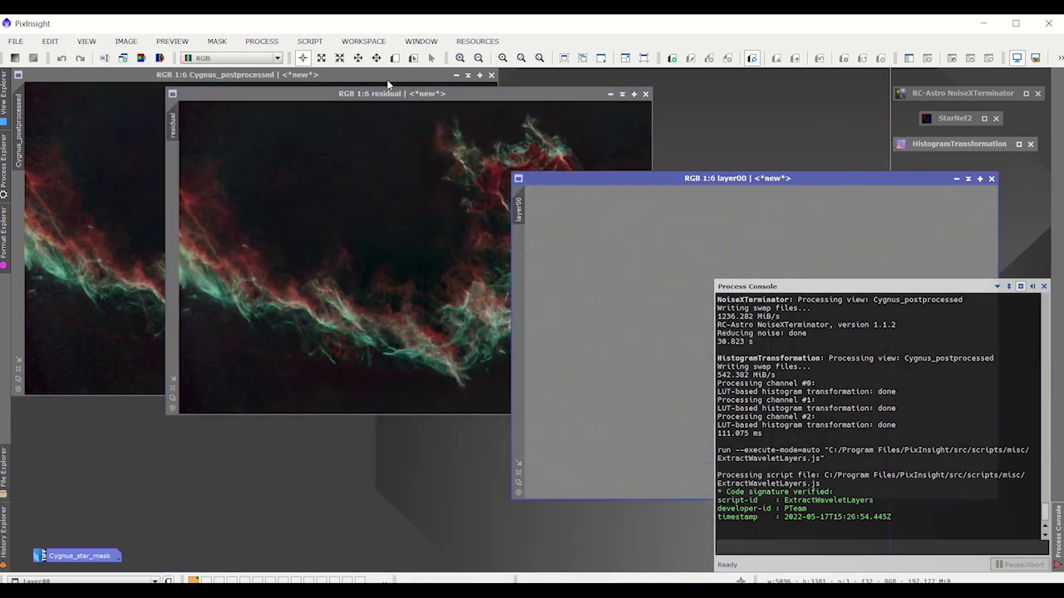
pyautogui.moveTo(387, 94); pyautogui.dragTo(719, 106)
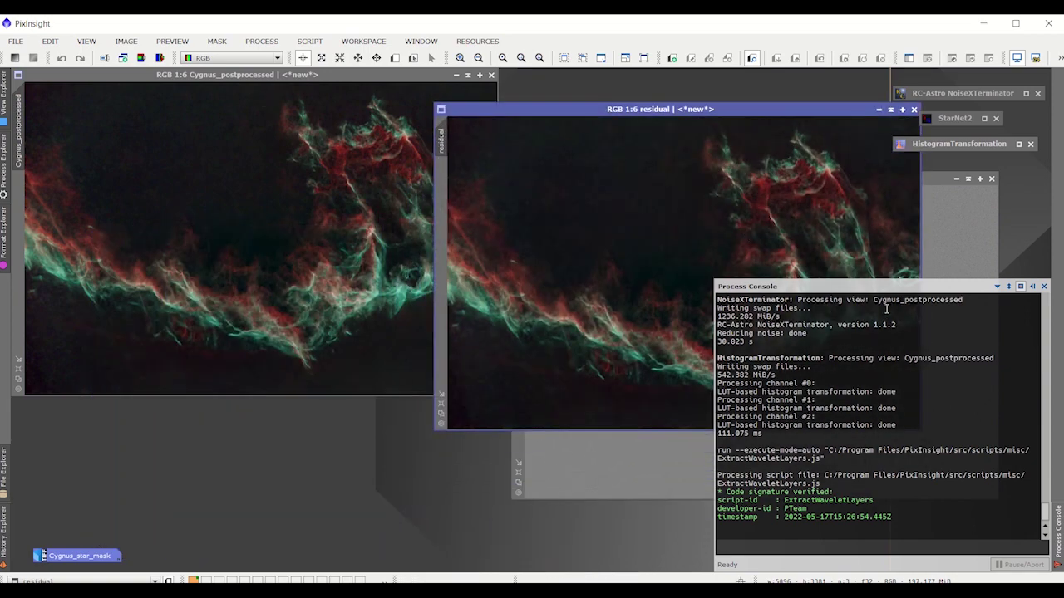
# - Hide the Process Console, then iconize the residual window and park its icon in the free workspace area beside the process icons
pyautogui.click(1032, 286)
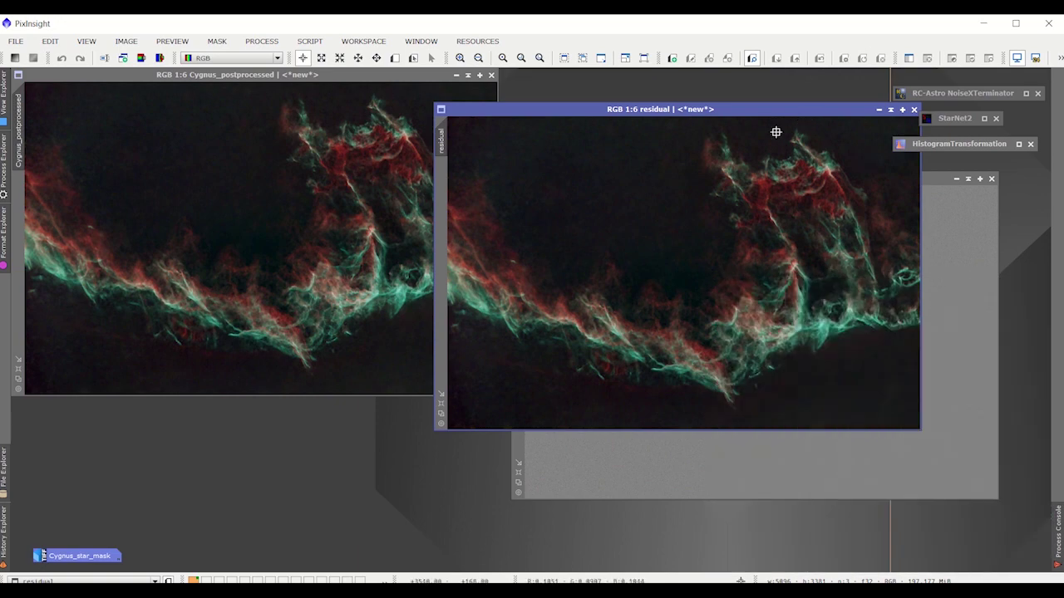
pyautogui.moveTo(766, 111); pyautogui.dragTo(434, 225)
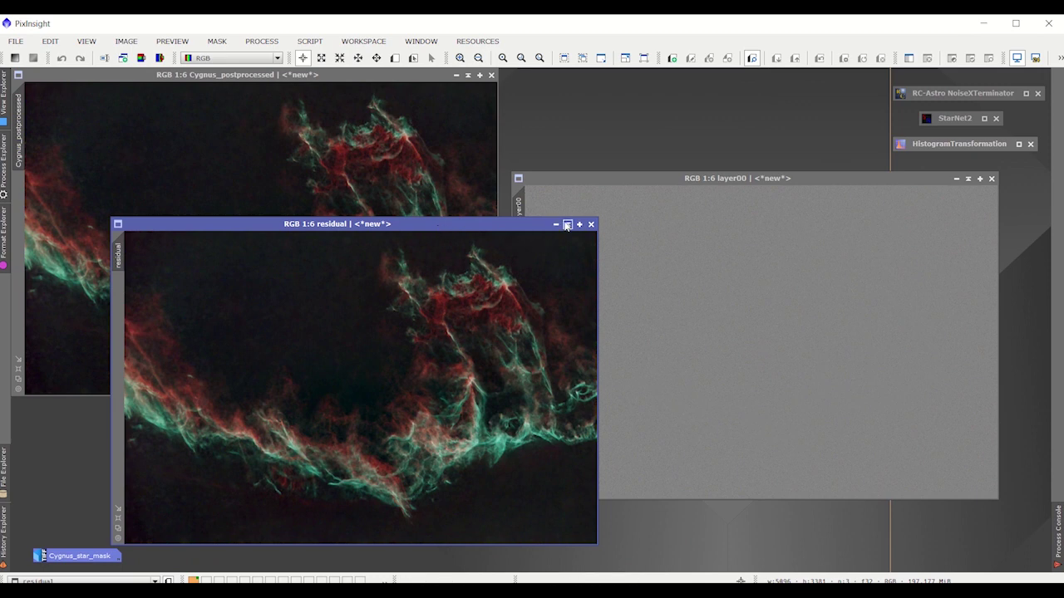
pyautogui.moveTo(505, 231); pyautogui.dragTo(458, 237)
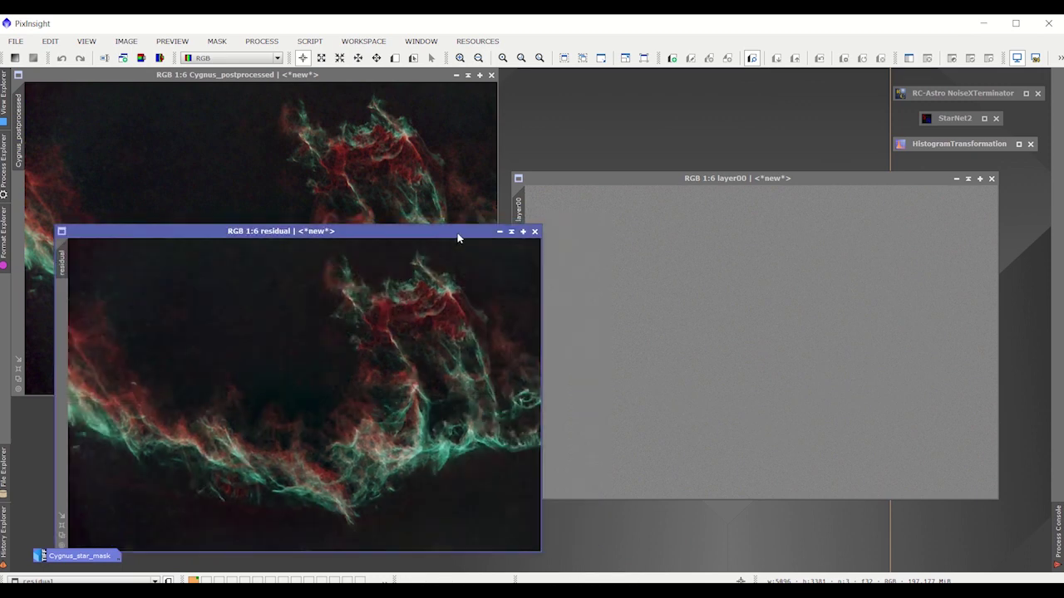
pyautogui.click(499, 232)
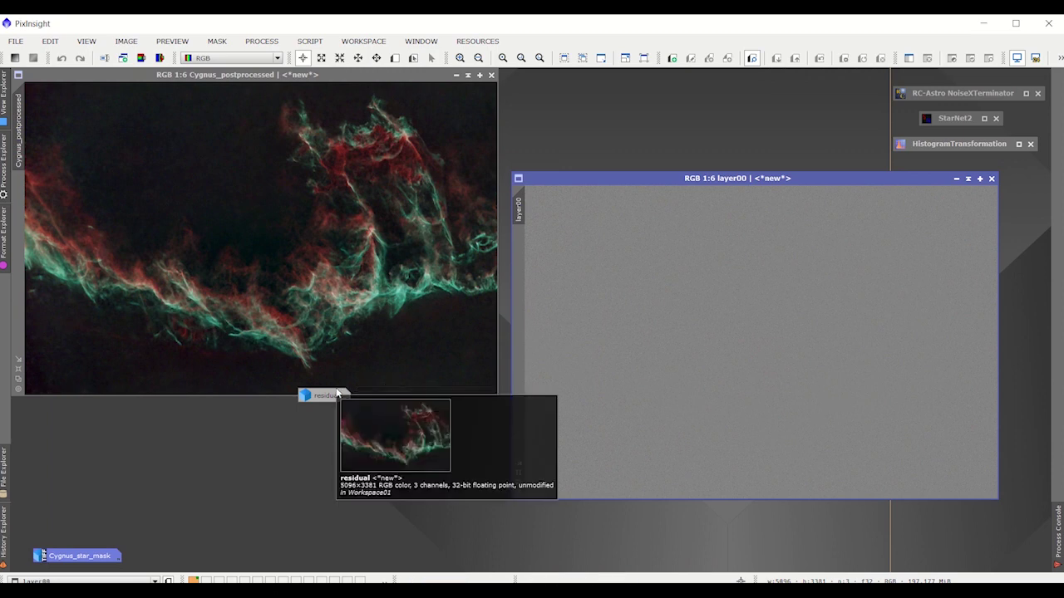
pyautogui.moveTo(342, 396); pyautogui.dragTo(768, 97)
# - Examine the layer00 image for noise and fine structure in several areas, at magnifications up to 4:1
pyautogui.moveTo(755, 178); pyautogui.dragTo(431, 186)
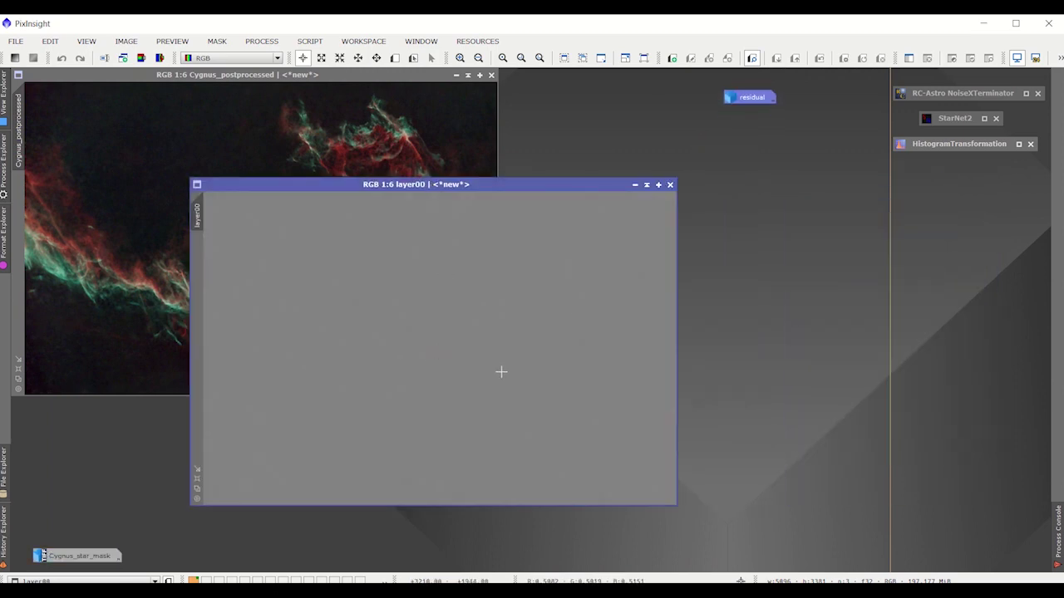
pyautogui.scroll(2, 411, 338)
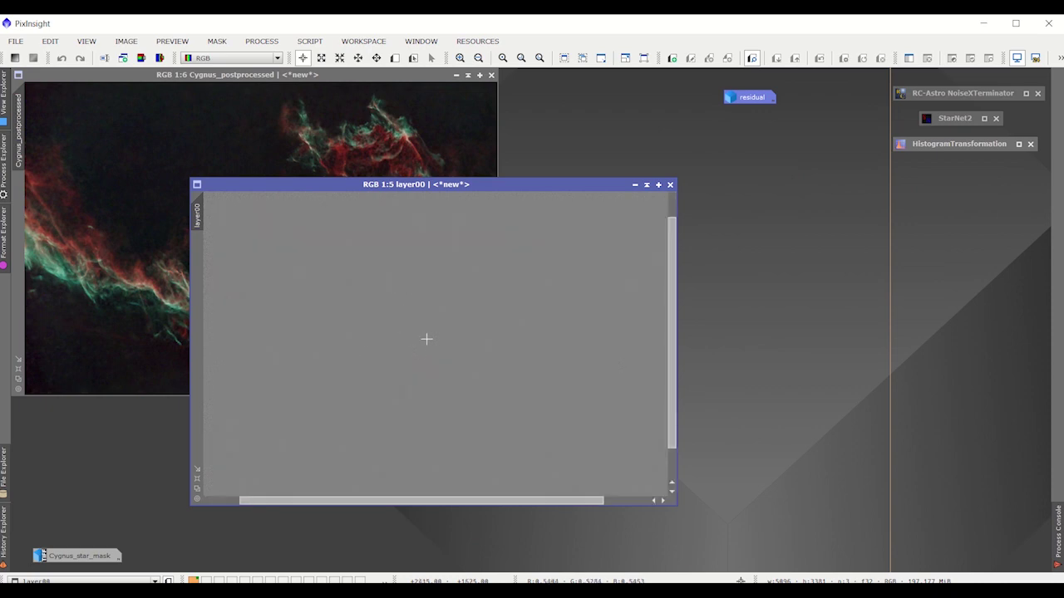
pyautogui.scroll(7, 385, 313)
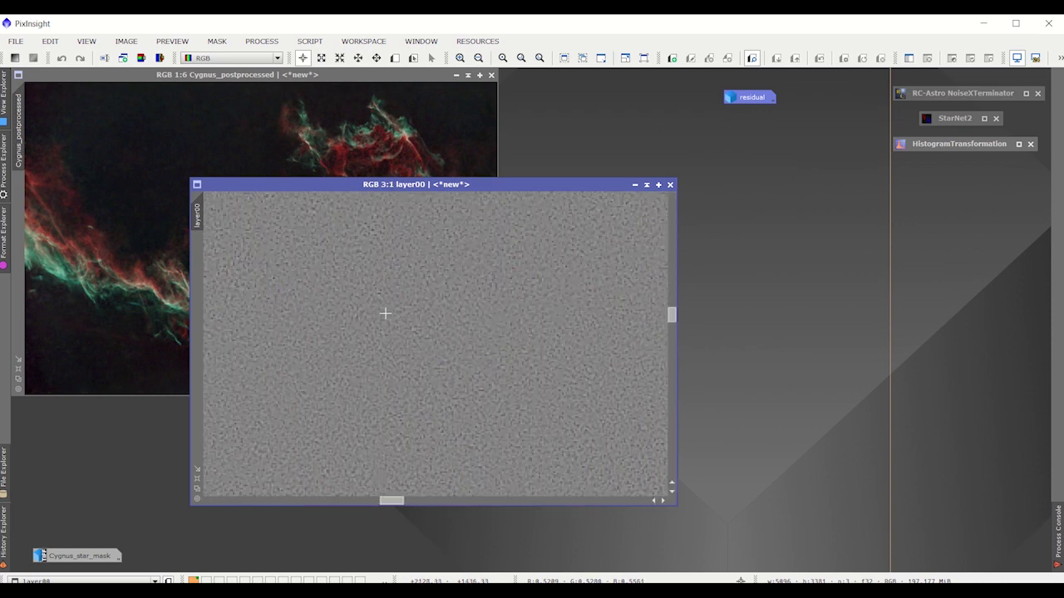
pyautogui.scroll(-4, 438, 349)
pyautogui.scroll(3, 340, 363)
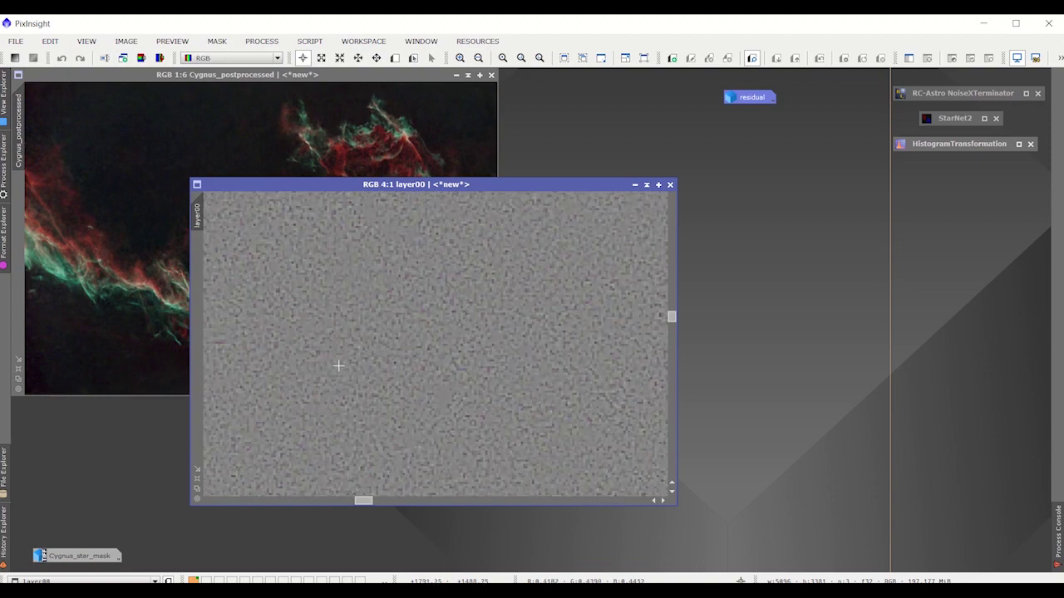
pyautogui.moveTo(672, 318); pyautogui.dragTo(673, 288)
pyautogui.moveTo(360, 502); pyautogui.dragTo(406, 502)
pyautogui.scroll(-2, 411, 440)
pyautogui.scroll(-3, 414, 440)
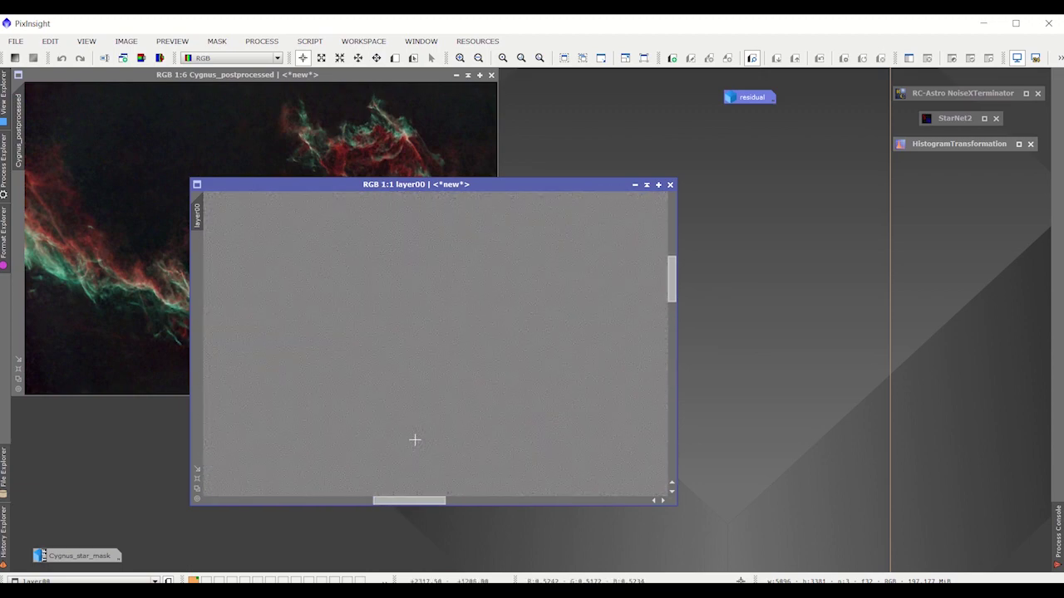
pyautogui.scroll(4, 416, 437)
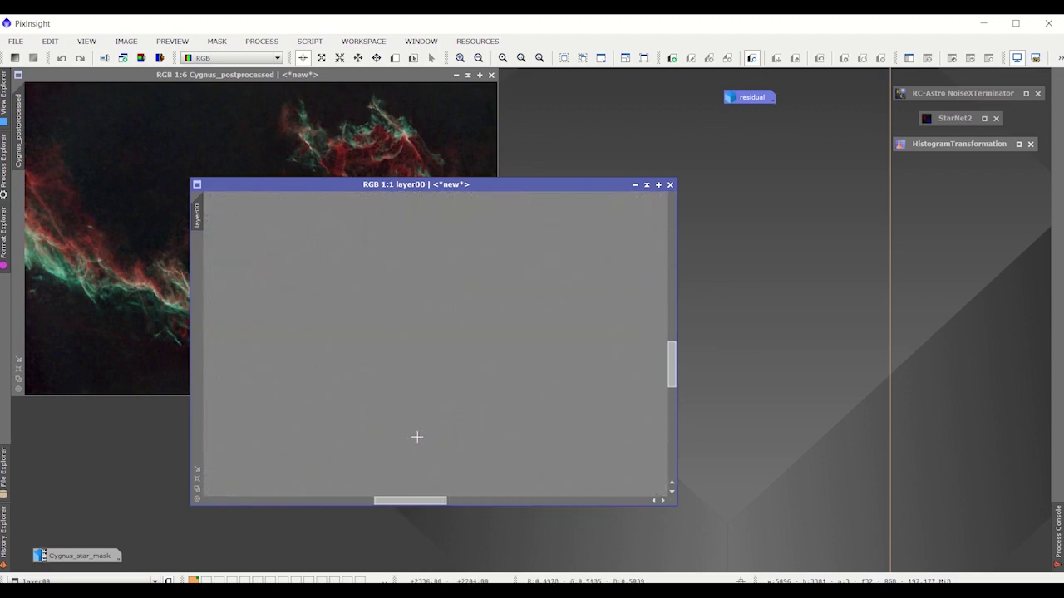
pyautogui.scroll(-1, 417, 434)
pyautogui.scroll(4, 418, 436)
pyautogui.moveTo(415, 439); pyautogui.dragTo(537, 404)
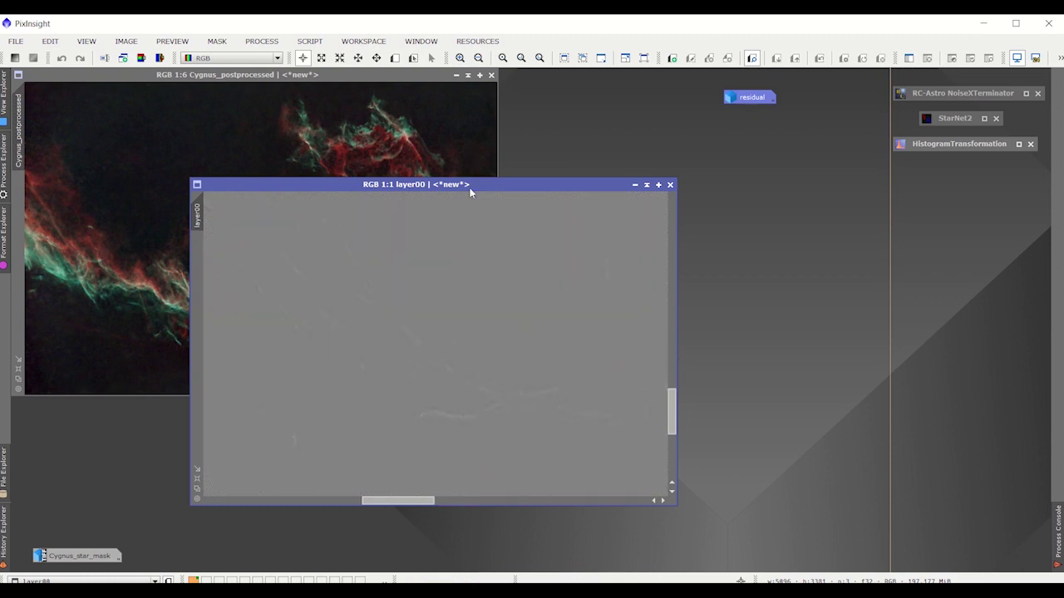
# - Place the layer00 window beside Cygnus_postprocessed to compare its faint structures with the nebula
pyautogui.moveTo(470, 190); pyautogui.dragTo(820, 214)
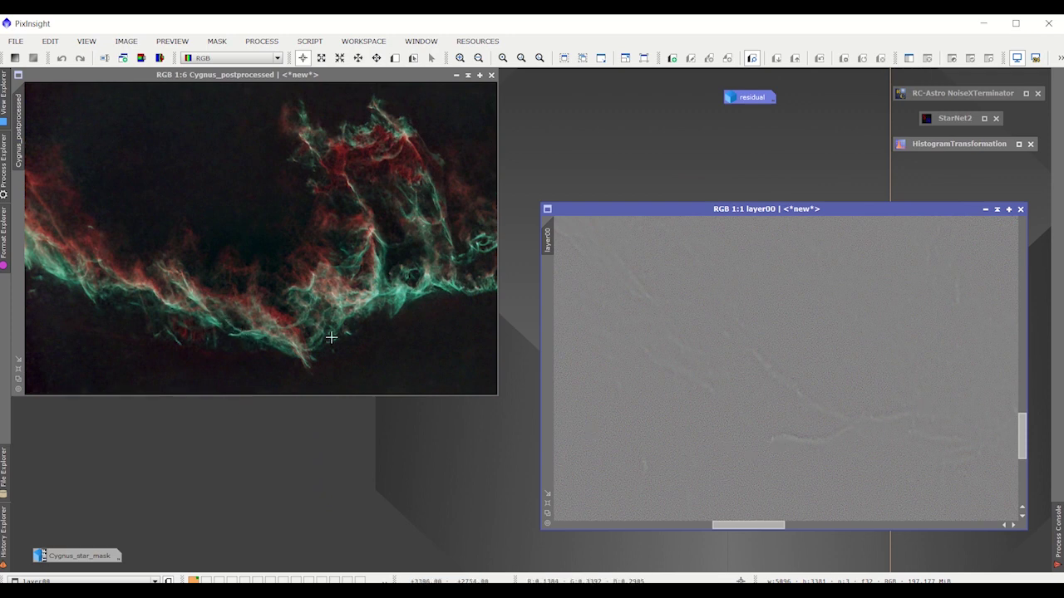
pyautogui.scroll(-1, 937, 426)
pyautogui.scroll(2, 936, 427)
pyautogui.scroll(-1, 936, 427)
pyautogui.moveTo(752, 214); pyautogui.dragTo(688, 234)
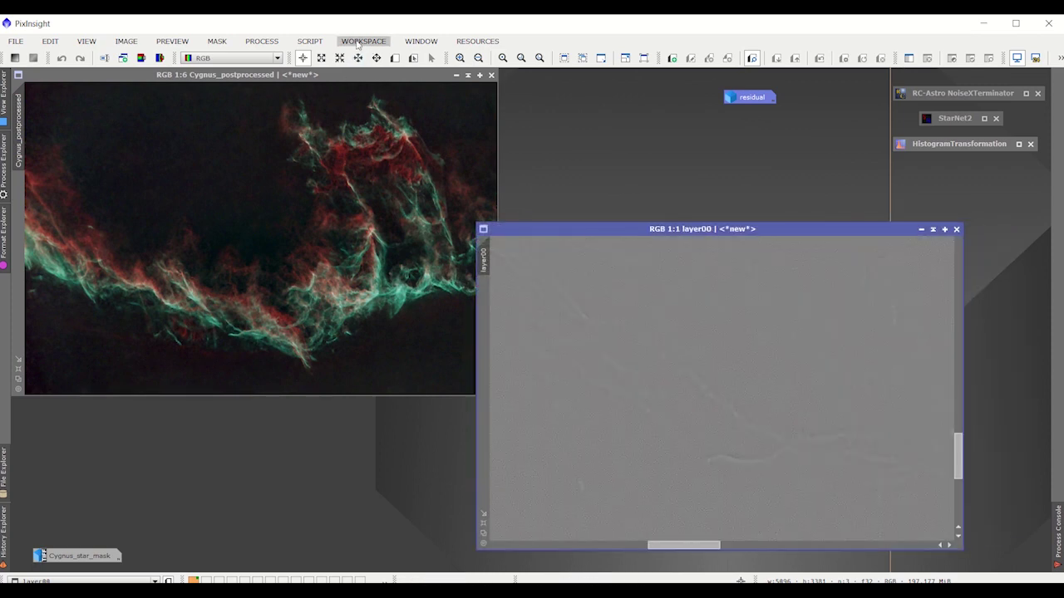
# - Run the SNR script on layer00 to measure its signal-to-noise ratio
pyautogui.click(307, 40)
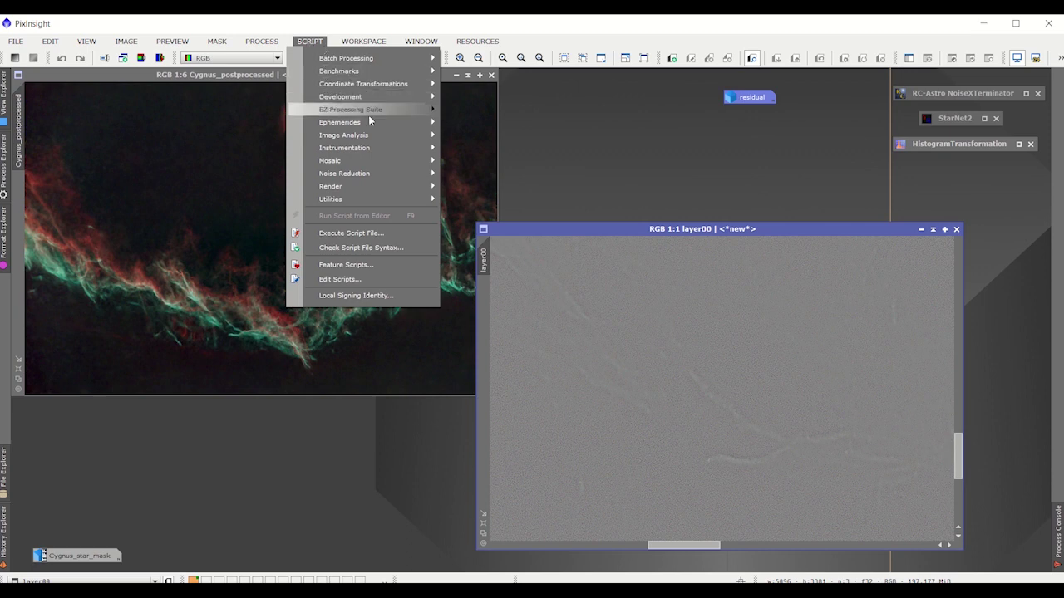
pyautogui.moveTo(350, 140)
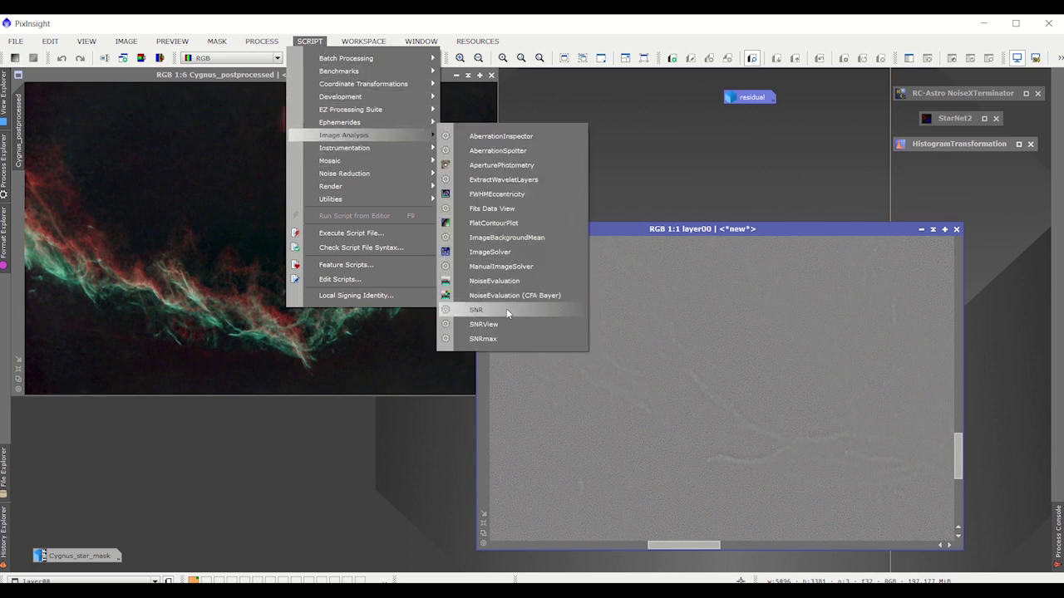
pyautogui.click(505, 309)
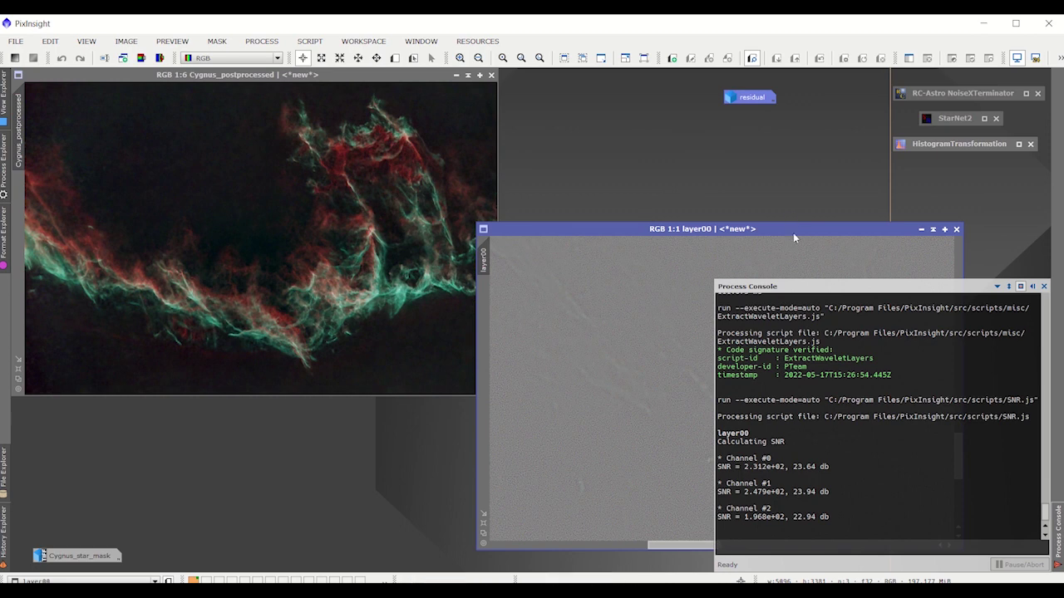
# - Move the layer00 window clear of the Process Console and inspect its noise pattern at zoom levels between 1:3 and 4:1
pyautogui.moveTo(795, 229); pyautogui.dragTo(466, 264)
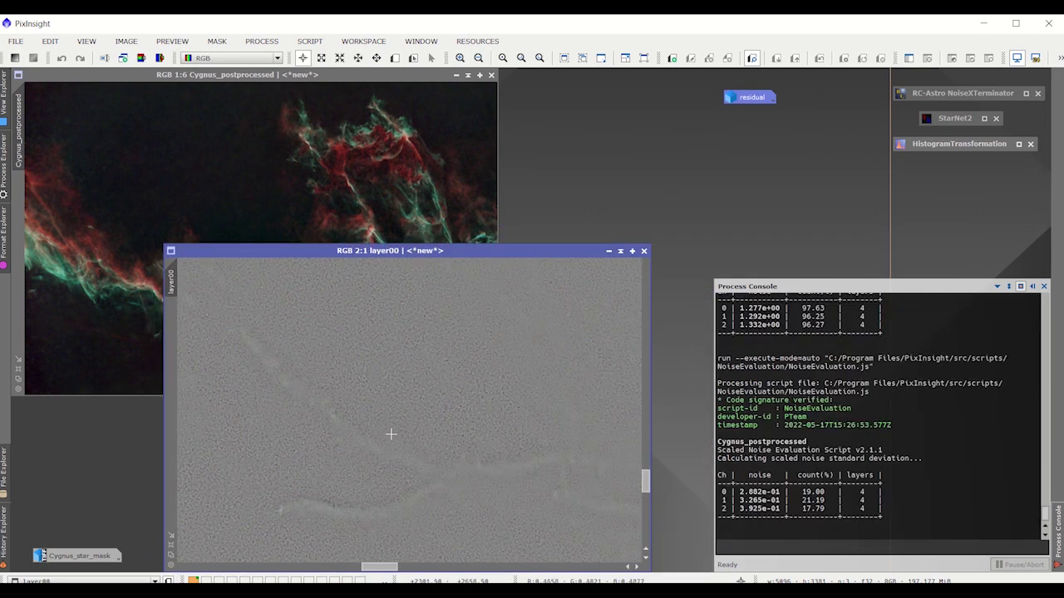
pyautogui.scroll(2, 397, 475)
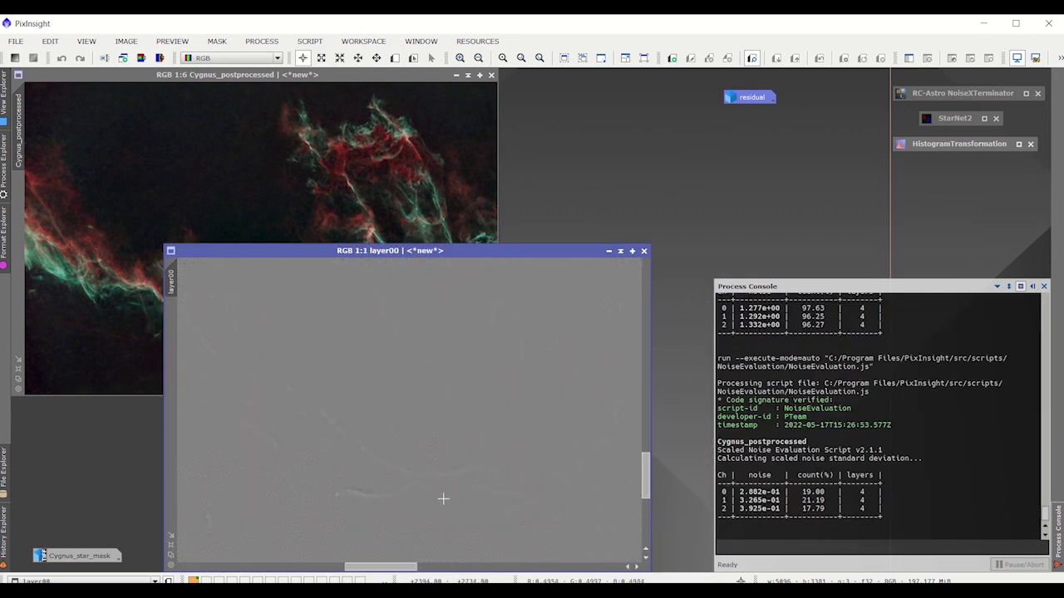
pyautogui.scroll(-1, 503, 480)
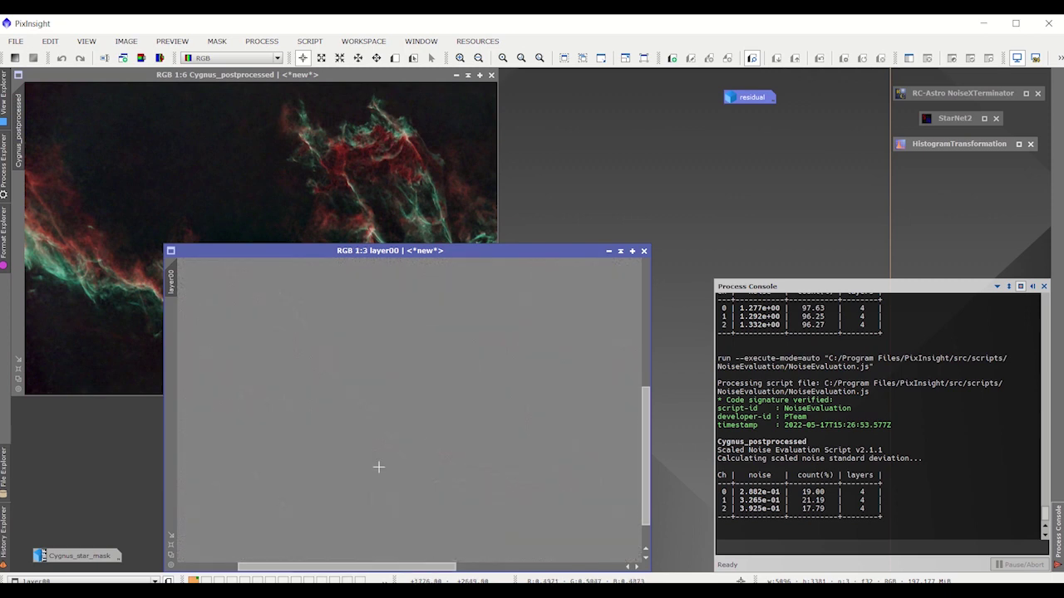
pyautogui.scroll(-1, 423, 318)
pyautogui.scroll(-1, 412, 296)
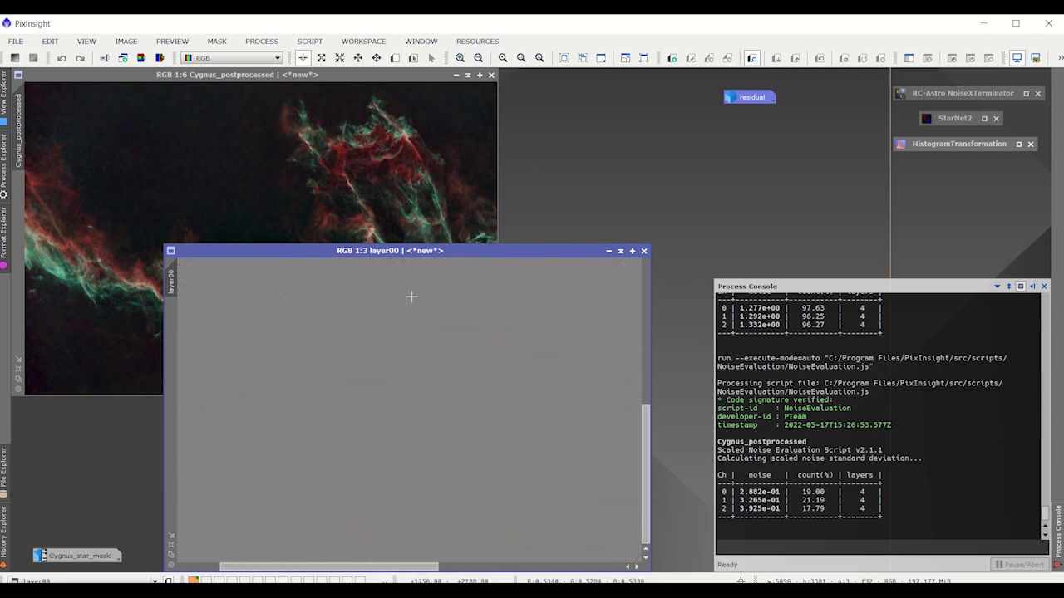
pyautogui.scroll(1, 411, 297)
pyautogui.scroll(-3, 380, 380)
pyautogui.scroll(2, 380, 380)
pyautogui.scroll(2, 380, 380)
pyautogui.scroll(2, 548, 399)
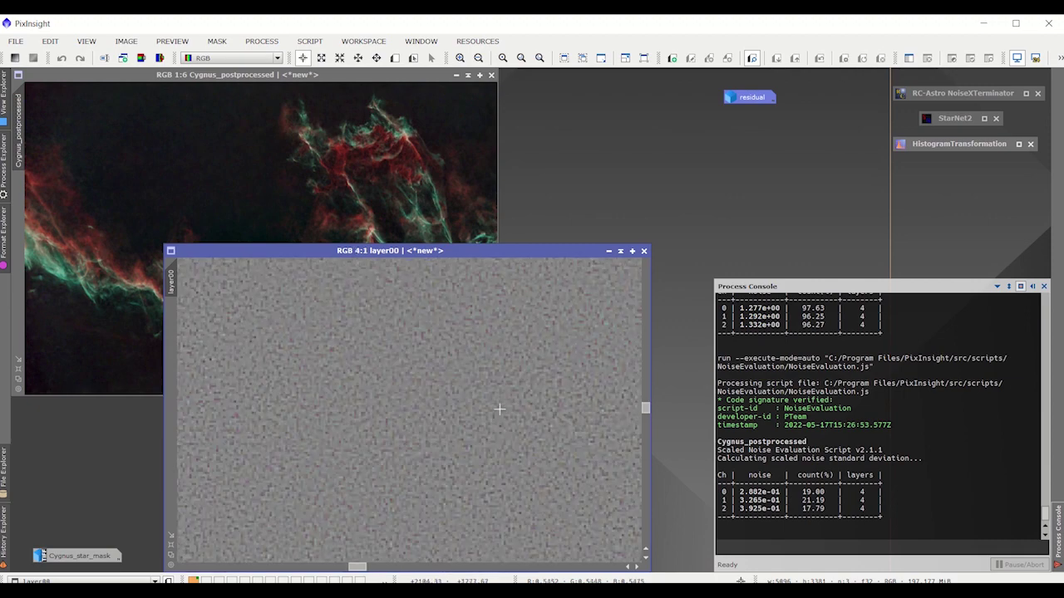
pyautogui.scroll(-3, 498, 408)
pyautogui.scroll(-1, 498, 409)
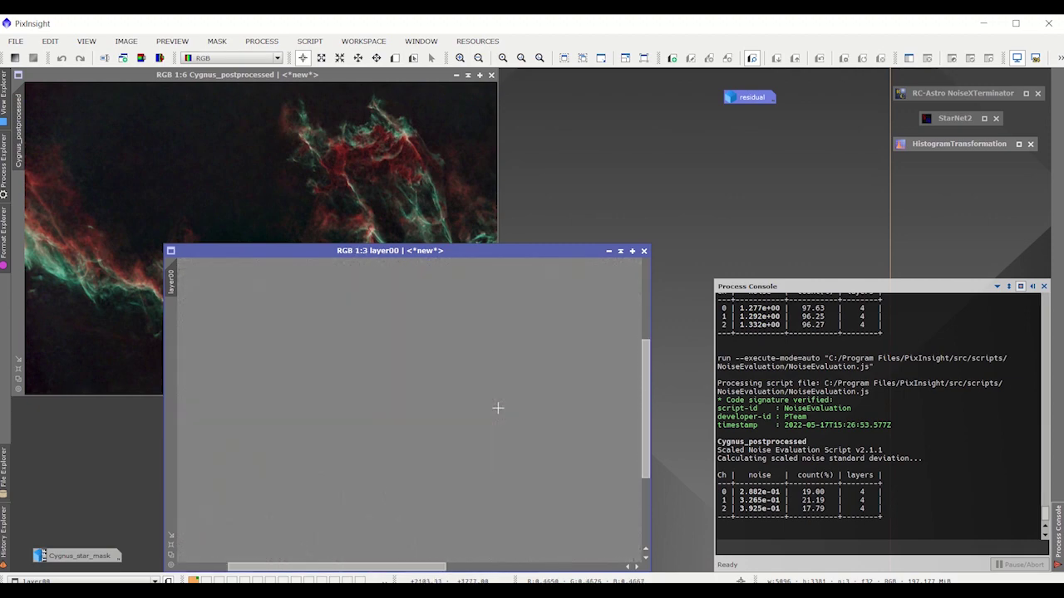
pyautogui.scroll(2, 498, 408)
pyautogui.scroll(-2, 502, 393)
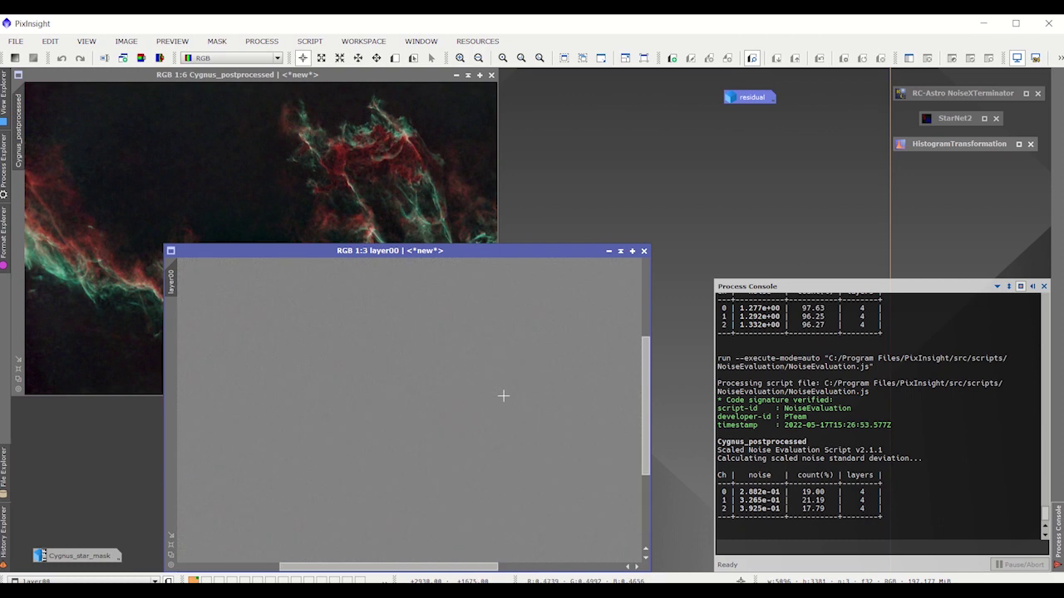
# - Iconize the layer00 window, park its icon in the free workspace area and restore the residual window
pyautogui.click(609, 251)
pyautogui.moveTo(443, 416); pyautogui.dragTo(799, 138)
pyautogui.doubleClick(741, 97)
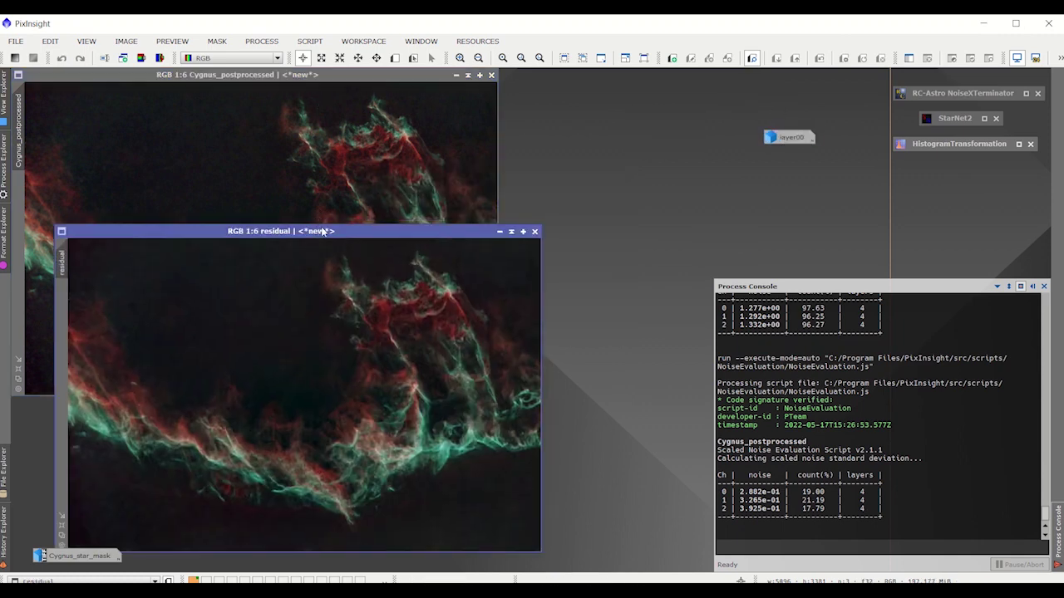
# - Inspect the residual nebula at 1:3 zoom, return it to 1:6 and align its window over Cygnus_postprocessed
pyautogui.moveTo(322, 231); pyautogui.dragTo(407, 172)
pyautogui.scroll(4, 518, 441)
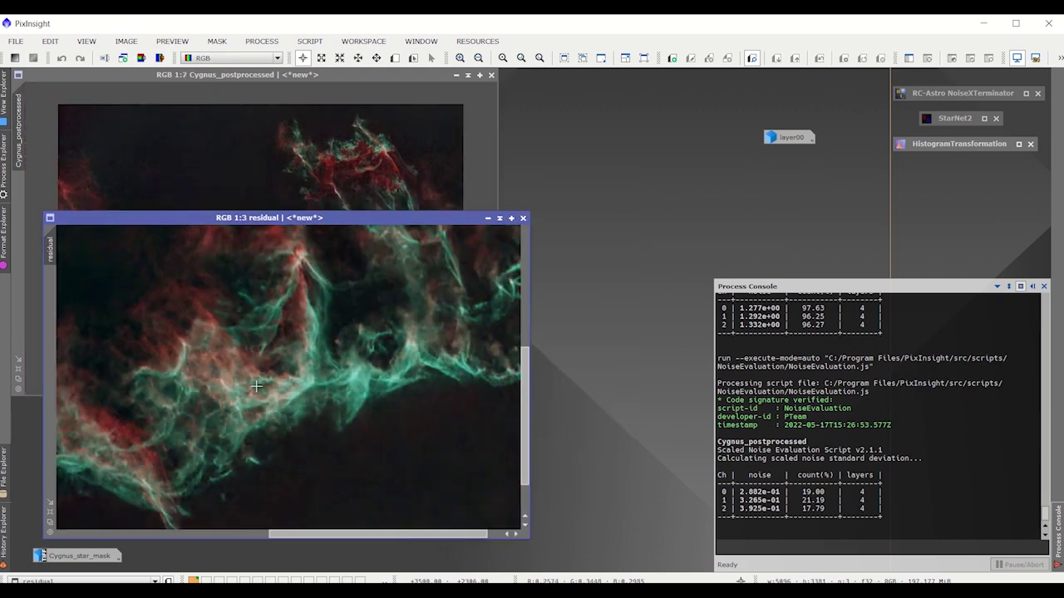
pyautogui.scroll(-4, 254, 385)
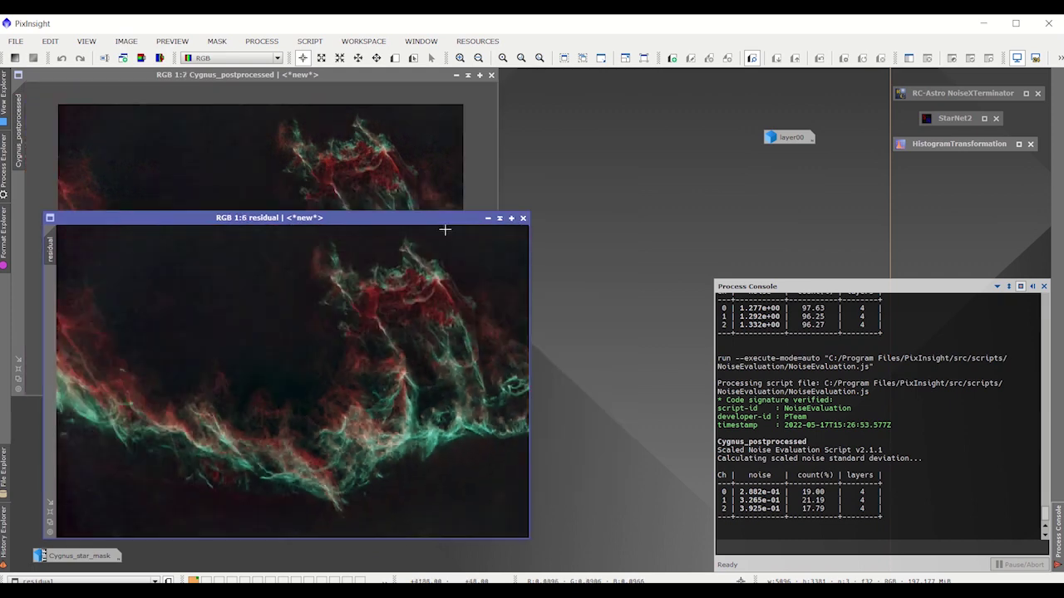
pyautogui.moveTo(441, 217); pyautogui.dragTo(416, 73)
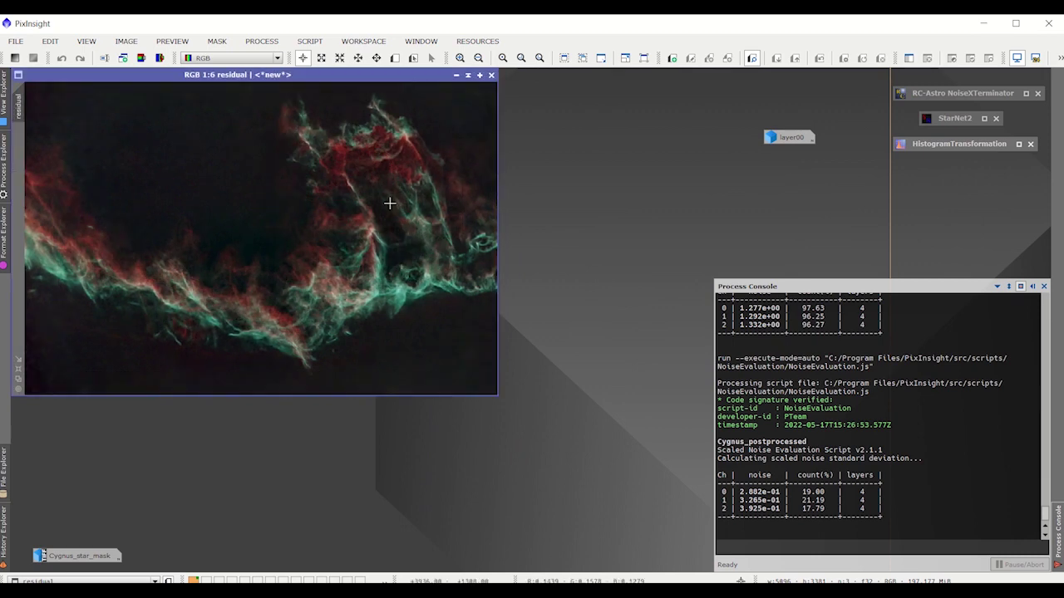
# - Restore the iconized layer00 window and close that image
pyautogui.doubleClick(781, 139)
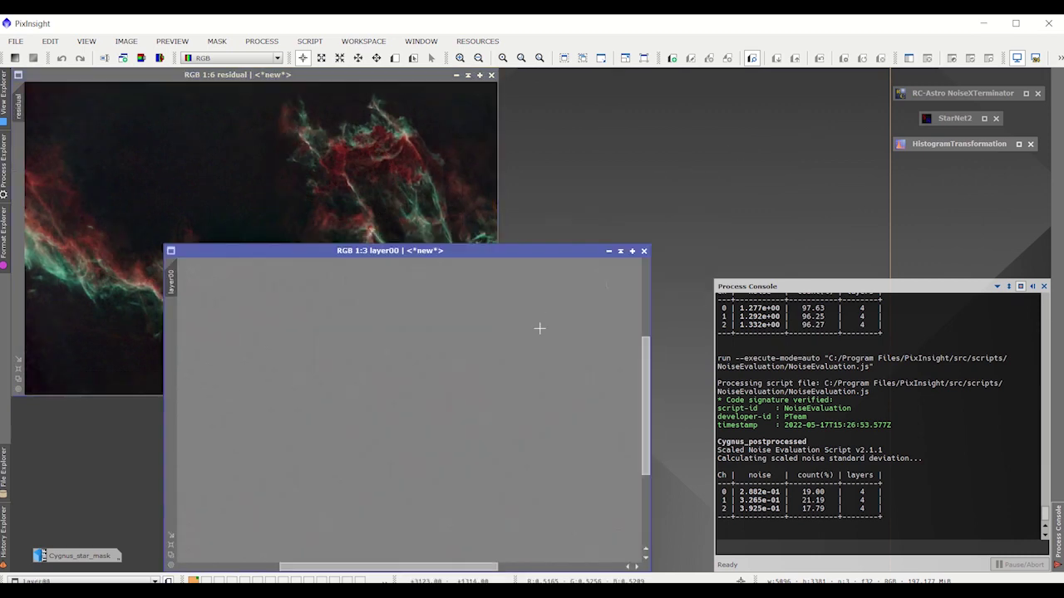
pyautogui.click(645, 251)
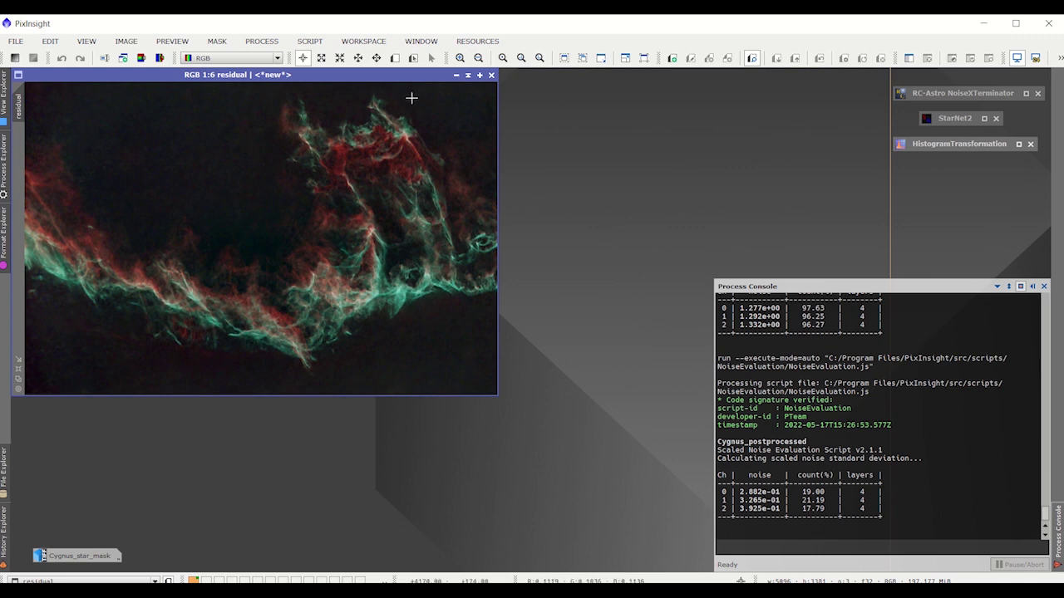
# - Run the ExtractWaveletLayers script on residual with 5 layers, the residual layer extracted and the 5x5 B3 Spline scaling function, then hide the Process Console
pyautogui.click(309, 41)
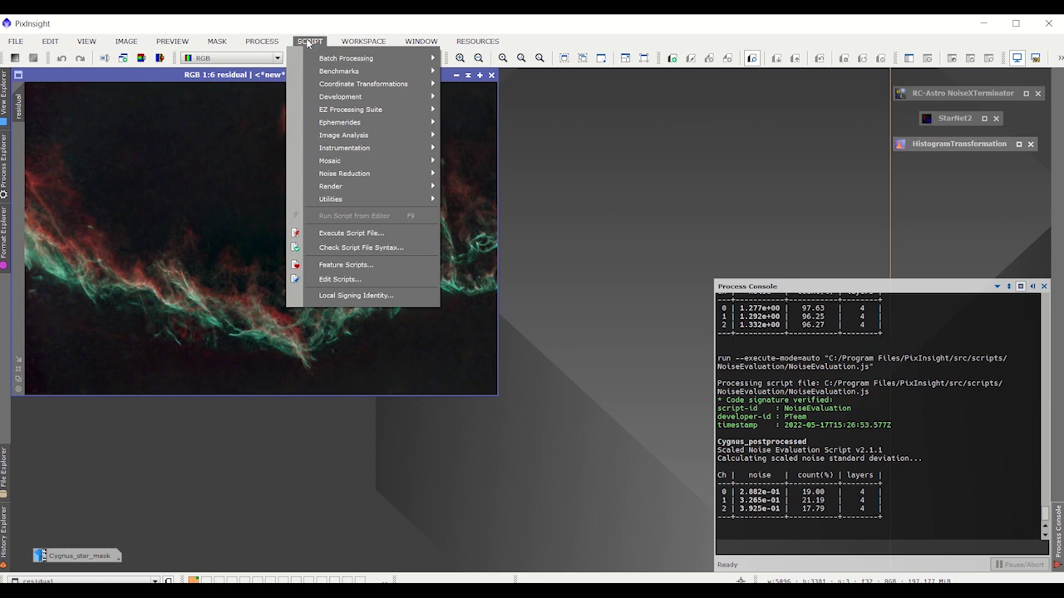
pyautogui.moveTo(345, 138)
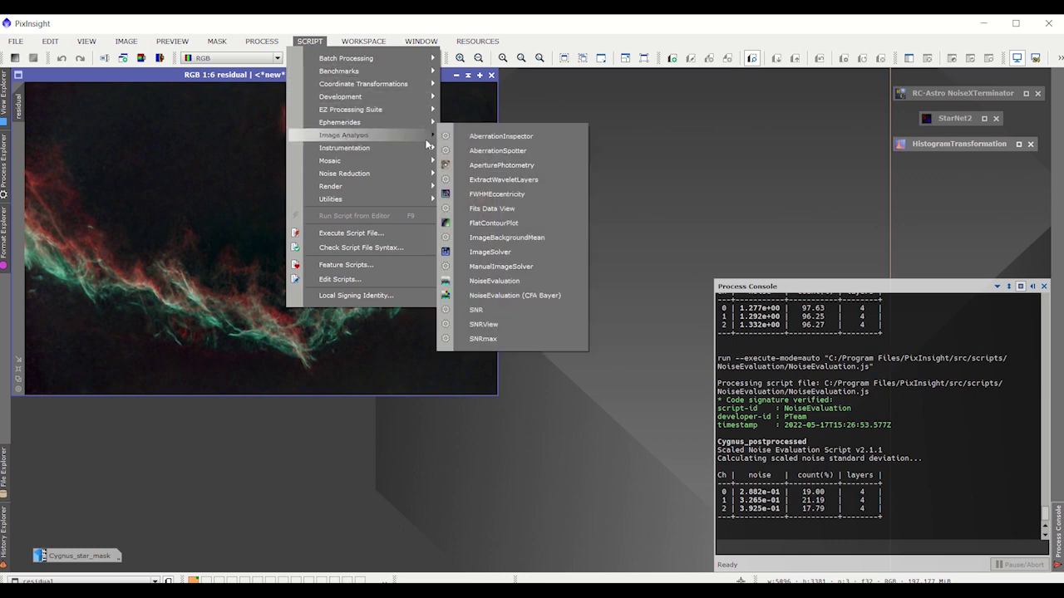
pyautogui.click(486, 179)
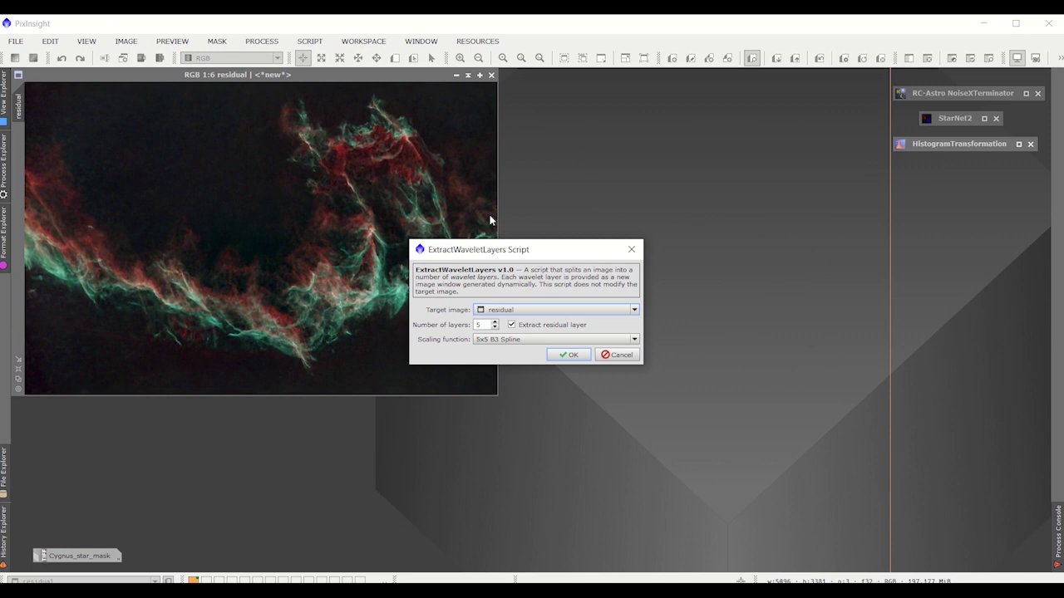
pyautogui.moveTo(489, 248); pyautogui.dragTo(600, 210)
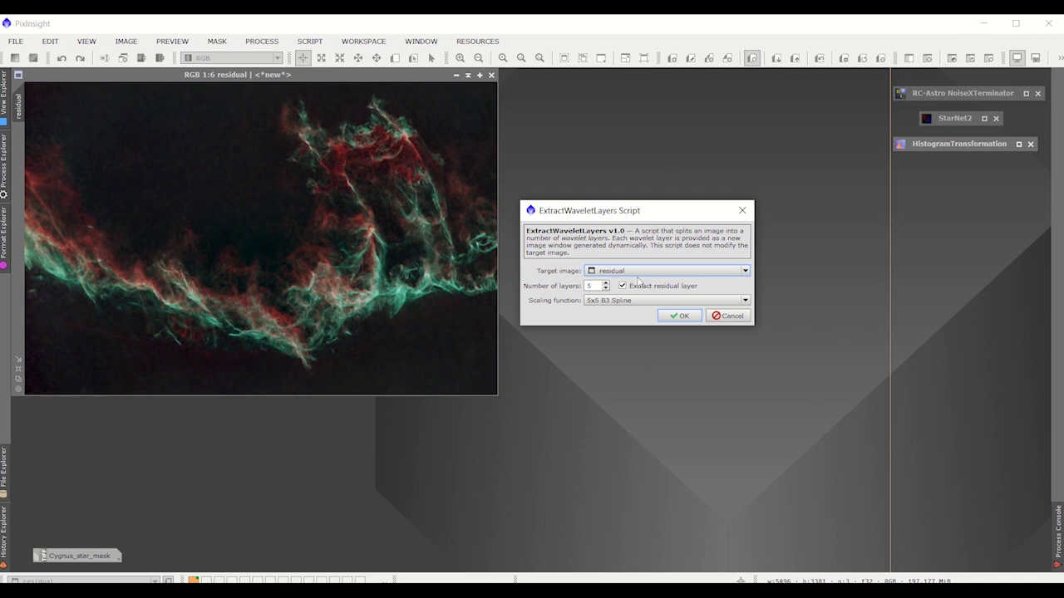
pyautogui.click(679, 318)
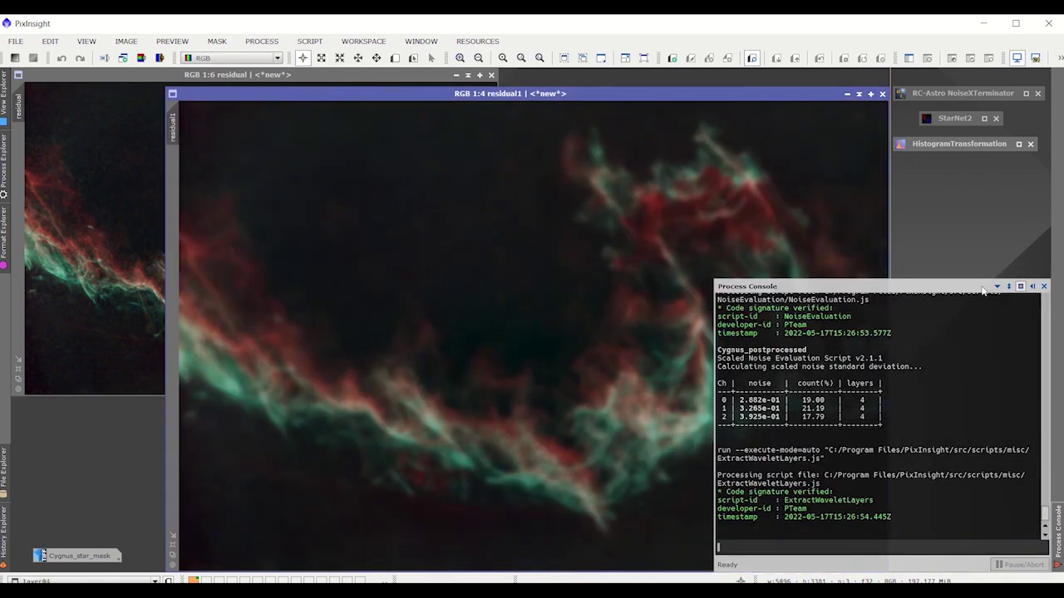
pyautogui.click(1032, 287)
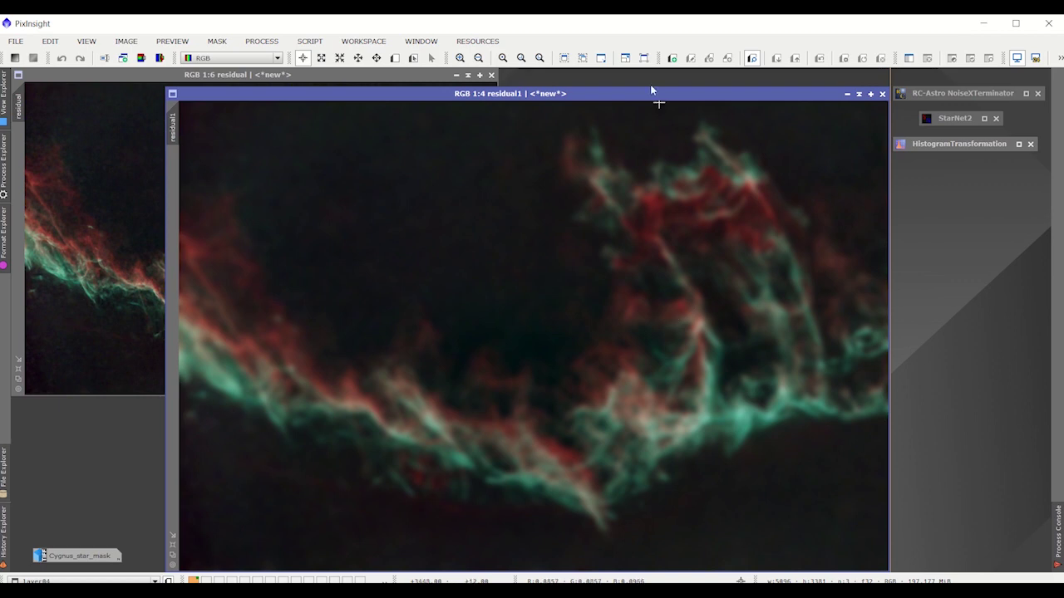
# - Zoom out the residual1, layer04 and layer03 images and fit each window to its image
pyautogui.scroll(7, 507, 247)
pyautogui.scroll(-11, 507, 247)
pyautogui.click(87, 41)
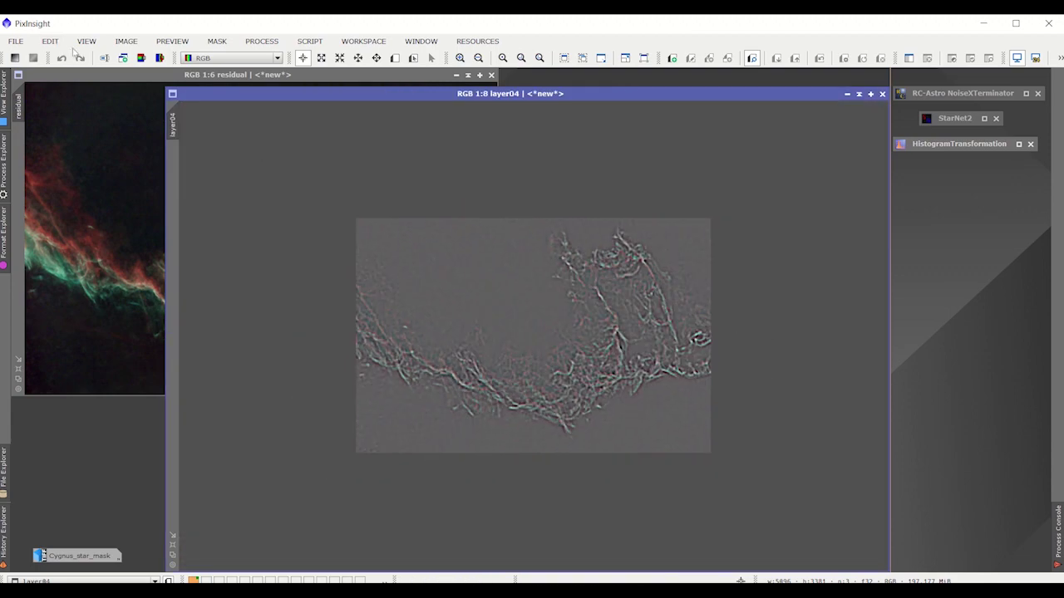
pyautogui.click(86, 42)
pyautogui.click(113, 236)
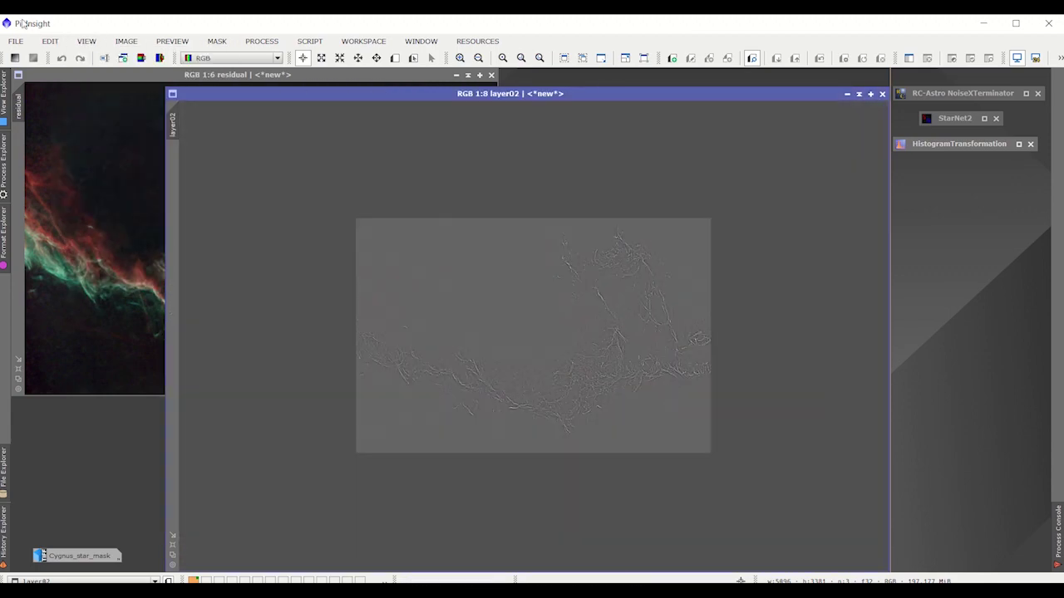
# - Zoom out the layer02, layer01 and layer00 images and fit each window to its image
pyautogui.click(87, 42)
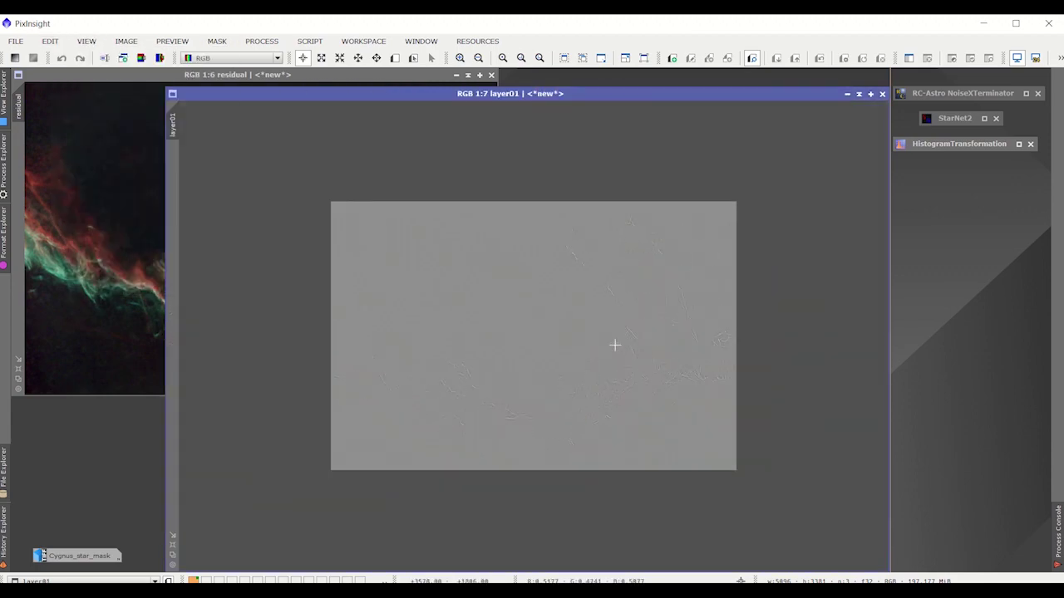
pyautogui.click(87, 41)
pyautogui.click(111, 250)
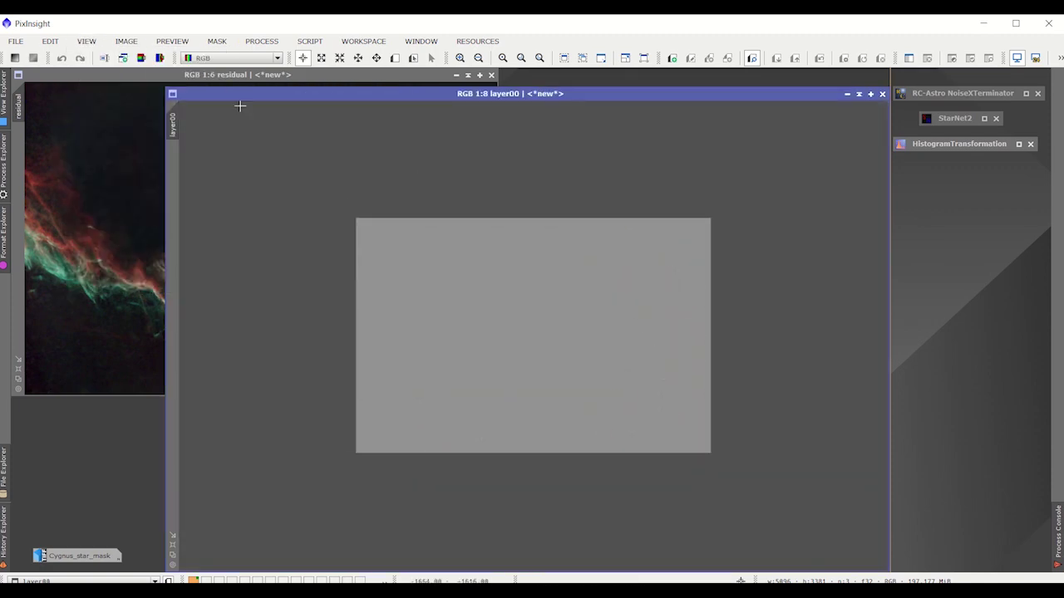
pyautogui.click(86, 42)
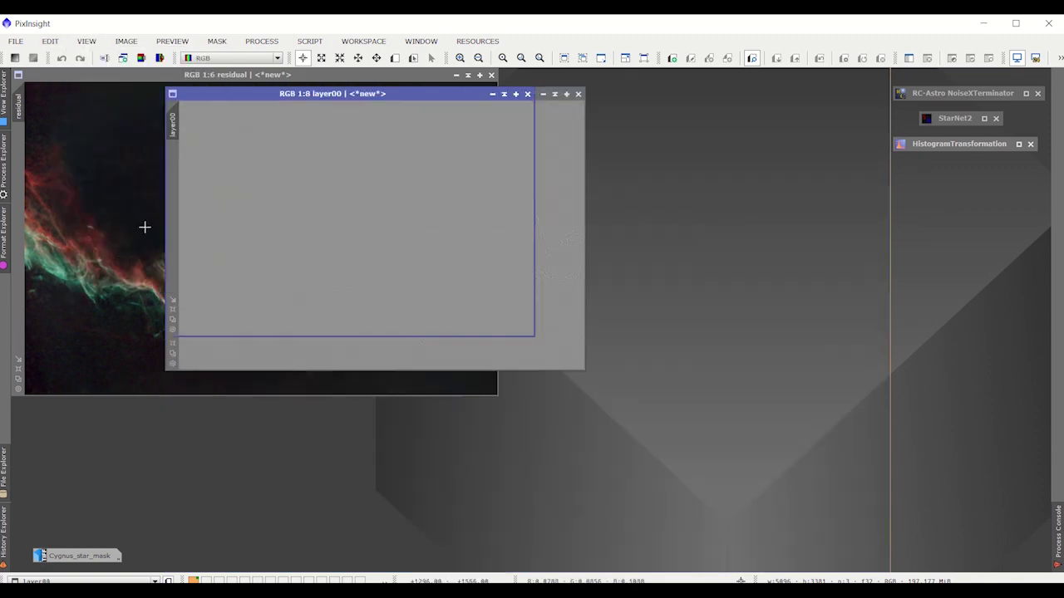
pyautogui.click(87, 41)
pyautogui.click(172, 253)
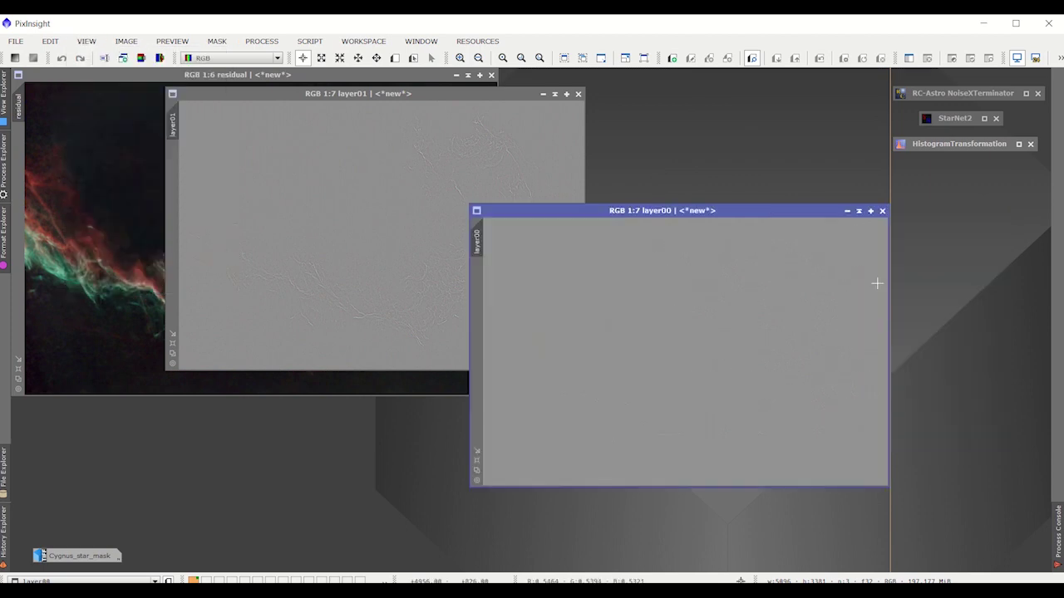
# - Inspect the fine detail of layer00 at 1:1 and 1:2, return it to 1:7 and move its window clear of layer01
pyautogui.moveTo(817, 211); pyautogui.dragTo(770, 217)
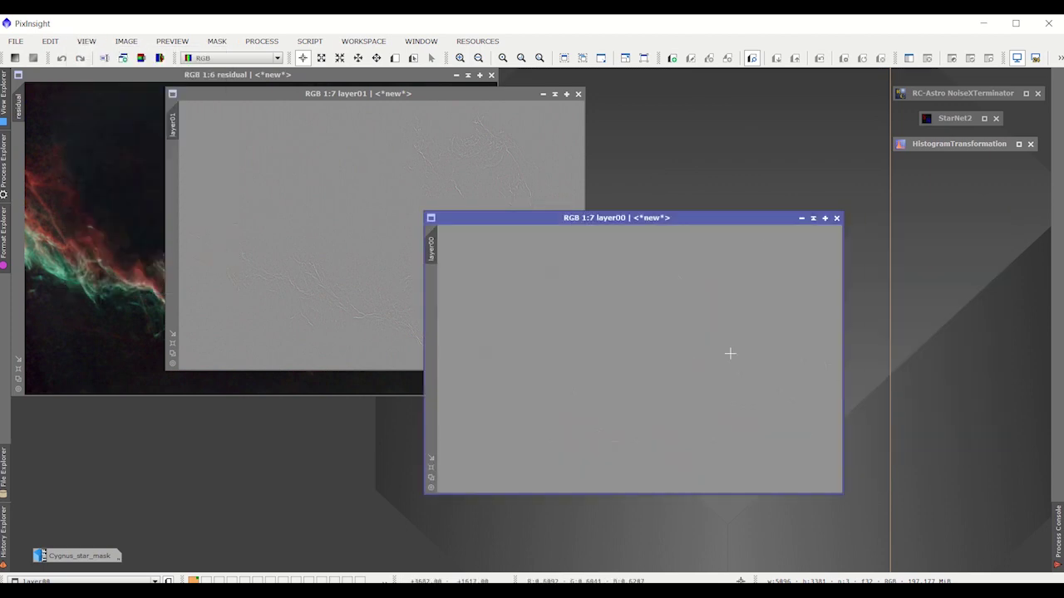
pyautogui.hotkey('ctrl', '1')
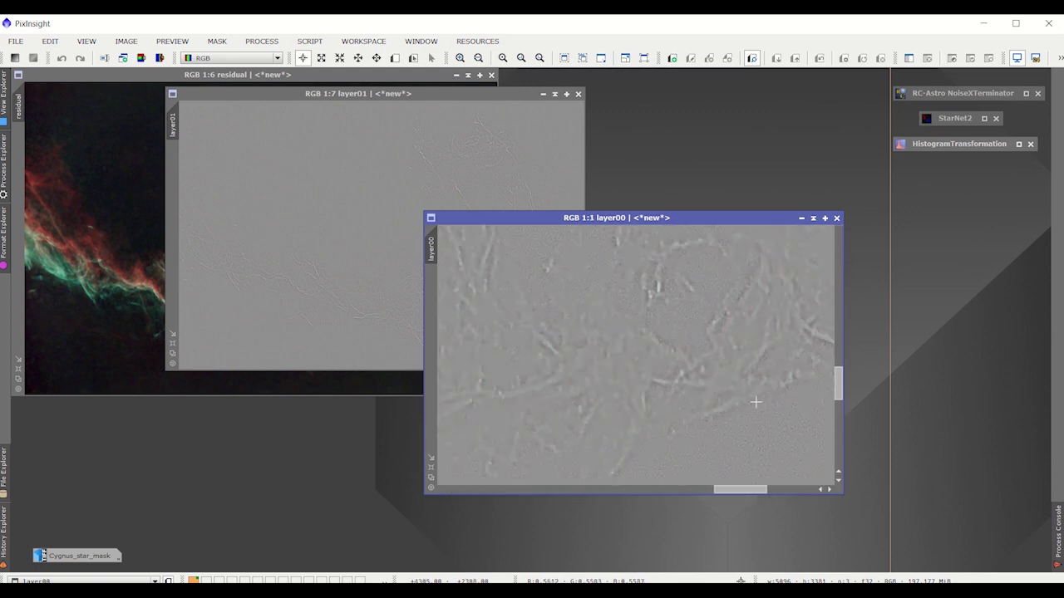
pyautogui.scroll(-1, 670, 341)
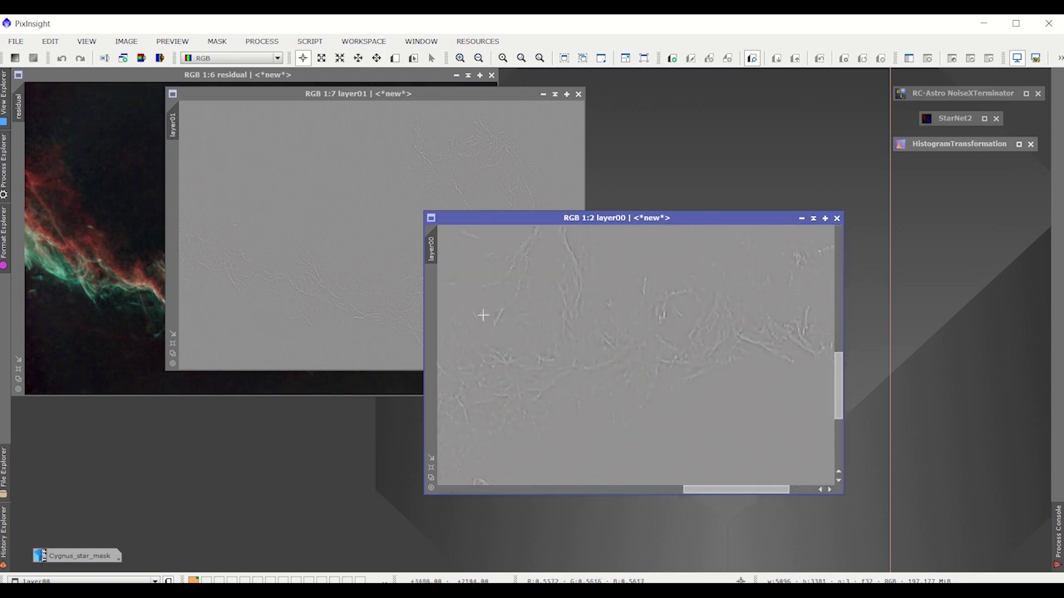
pyautogui.scroll(-4, 774, 340)
pyautogui.moveTo(653, 217); pyautogui.dragTo(804, 194)
pyautogui.scroll(-1, 795, 249)
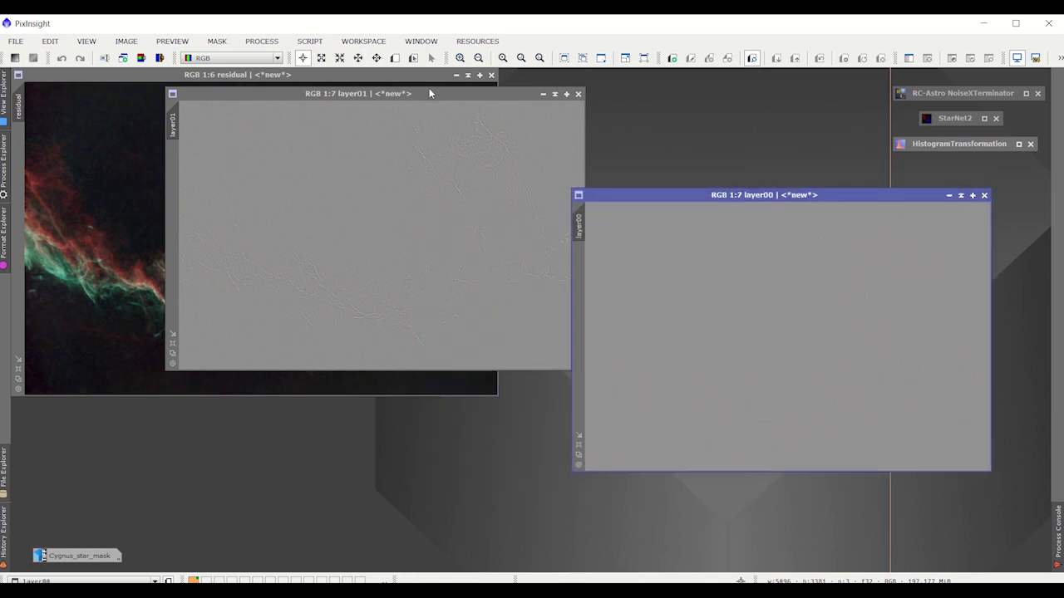
# - Examine the structures and noise in layer01 up to 1:1, return it to 1:6 and place its window over layer00
pyautogui.scroll(6, 359, 409)
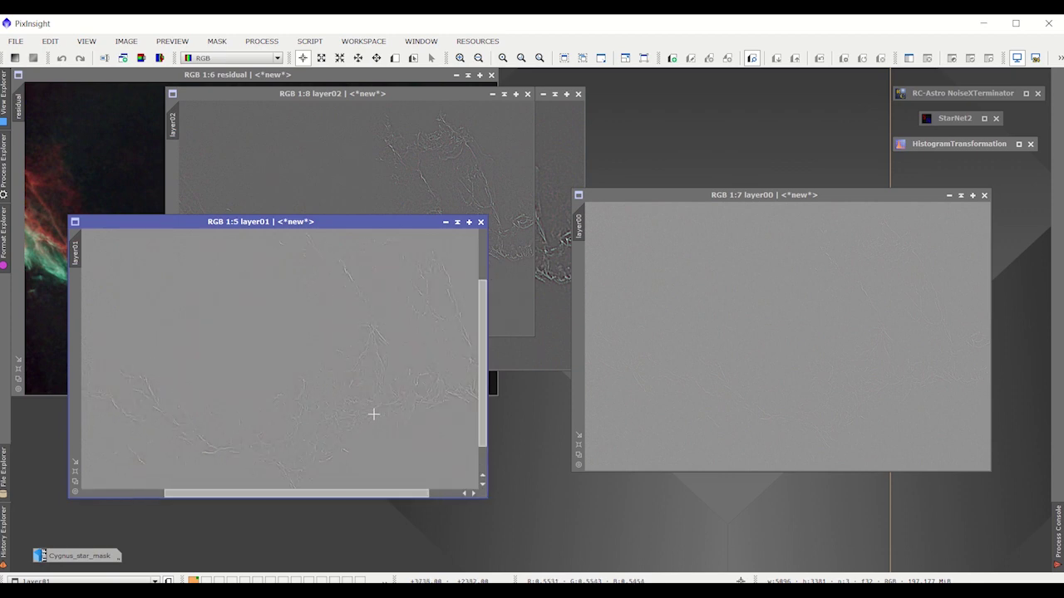
pyautogui.scroll(-2, 370, 417)
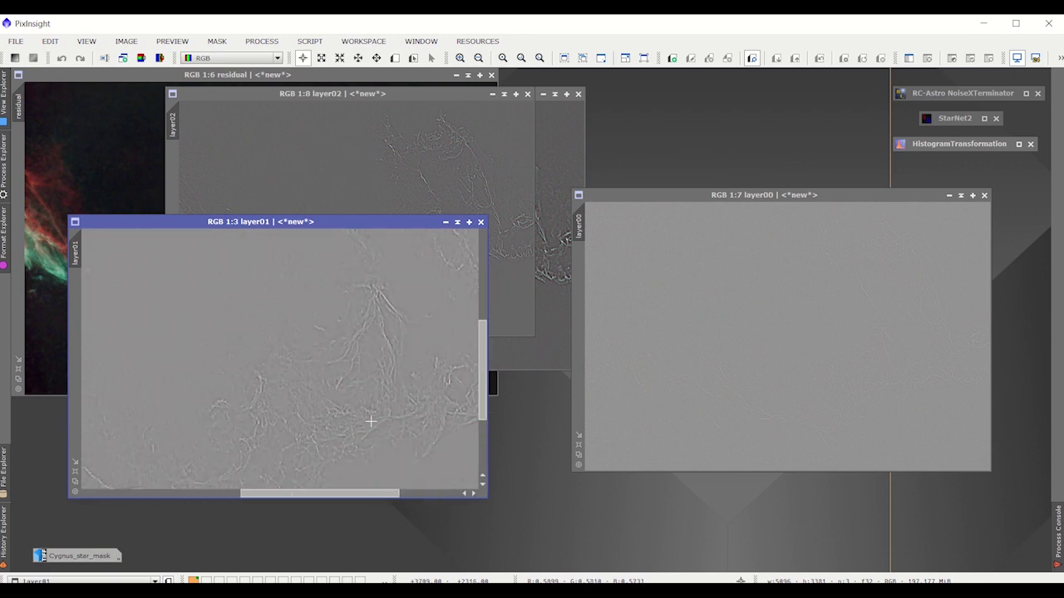
pyautogui.scroll(-1, 365, 421)
pyautogui.scroll(1, 257, 365)
pyautogui.scroll(1, 257, 351)
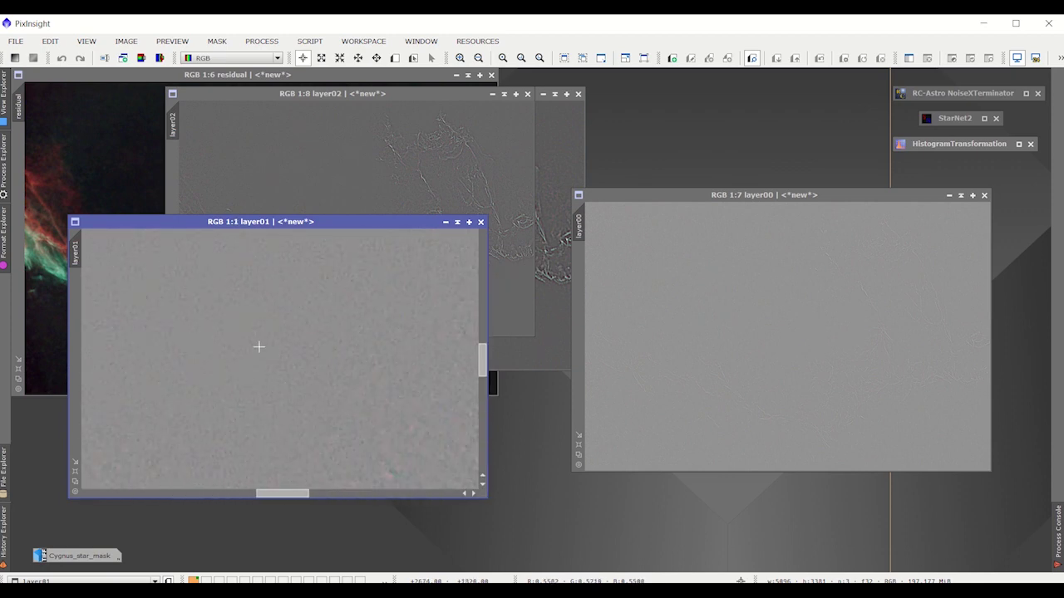
pyautogui.scroll(-1, 264, 347)
pyautogui.scroll(-3, 282, 353)
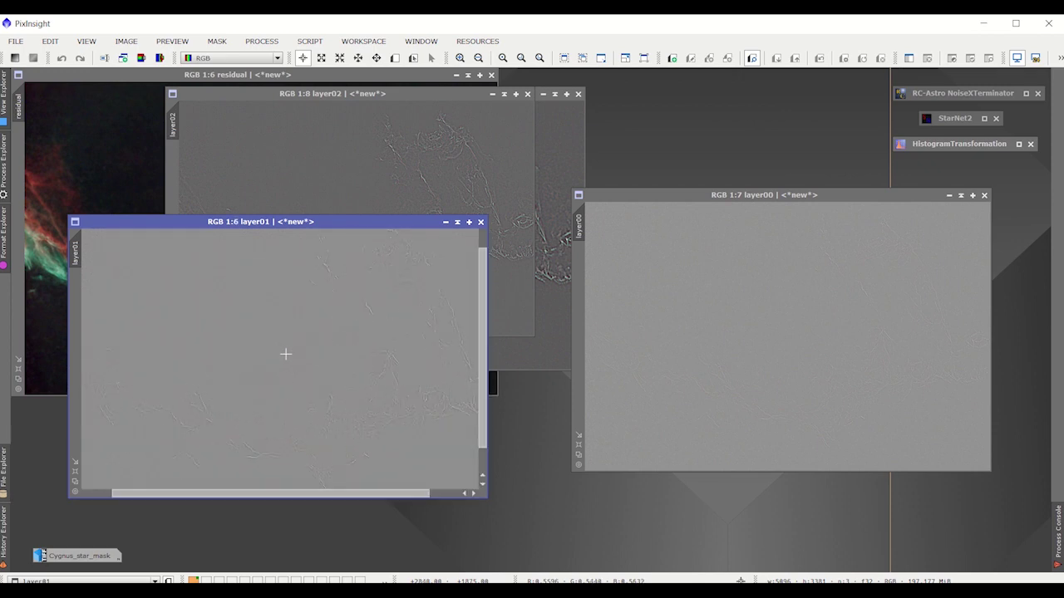
pyautogui.moveTo(312, 222); pyautogui.dragTo(816, 201)
# - Move layer02 to free space, examine its filaments at up to 1:3, return it to 1:7 and place its window over layer01
pyautogui.moveTo(450, 98); pyautogui.dragTo(456, 339)
pyautogui.scroll(4, 468, 494)
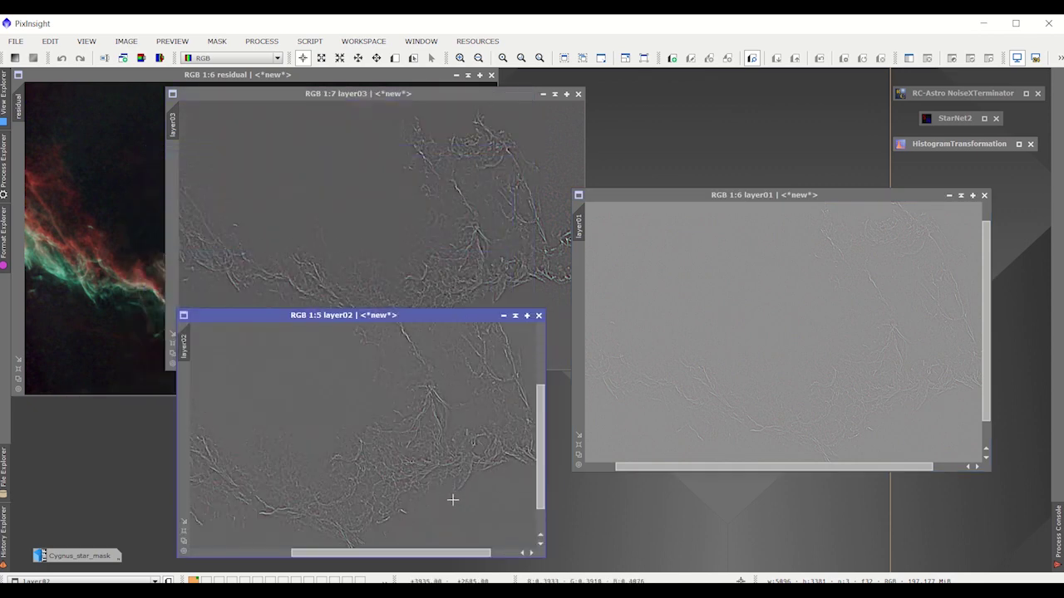
pyautogui.scroll(1, 393, 504)
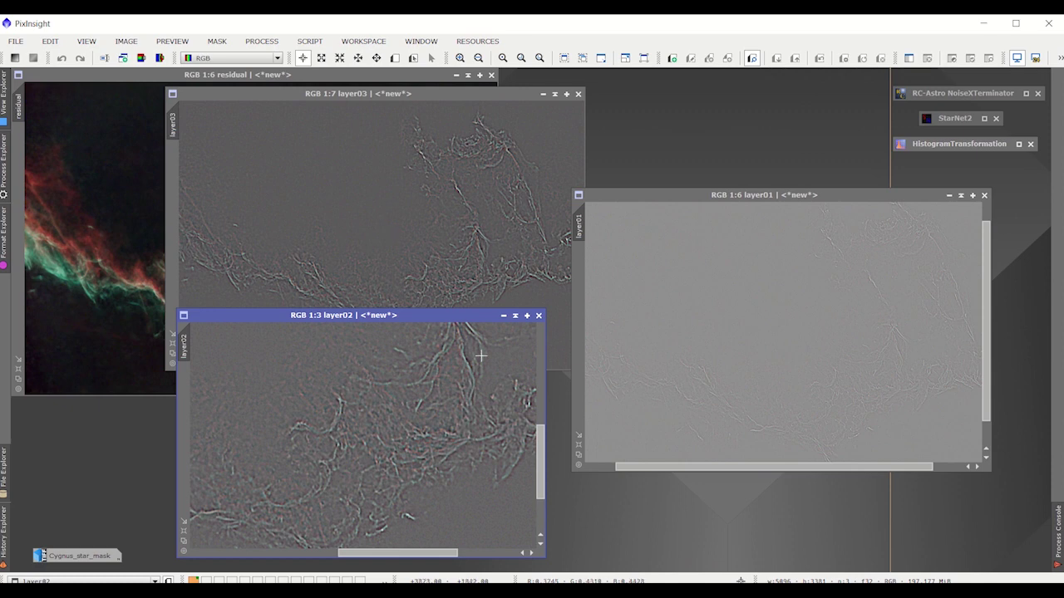
pyautogui.scroll(-4, 441, 404)
pyautogui.scroll(4, 447, 372)
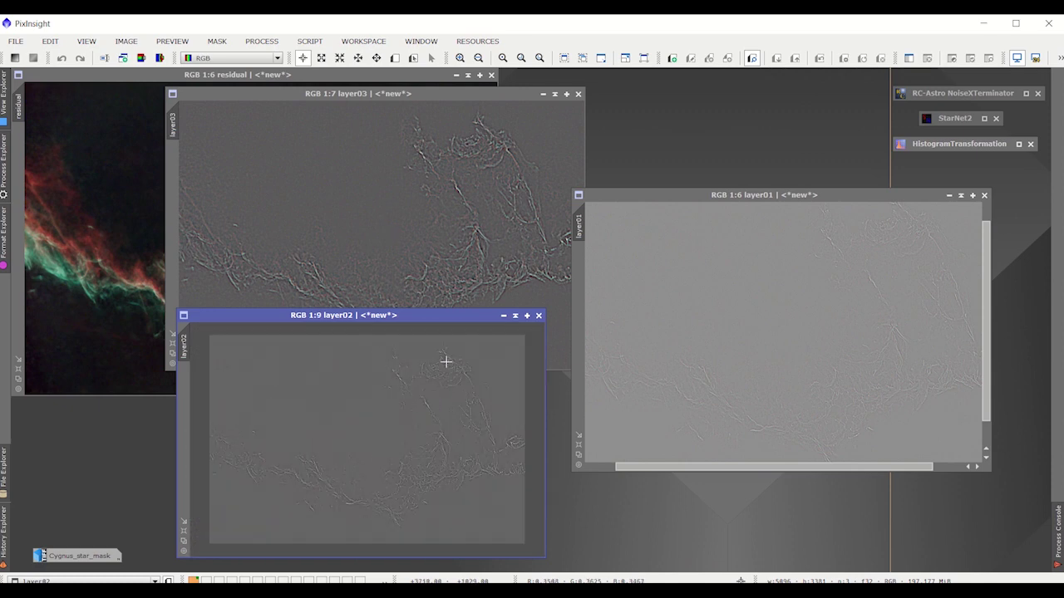
pyautogui.scroll(-4, 447, 357)
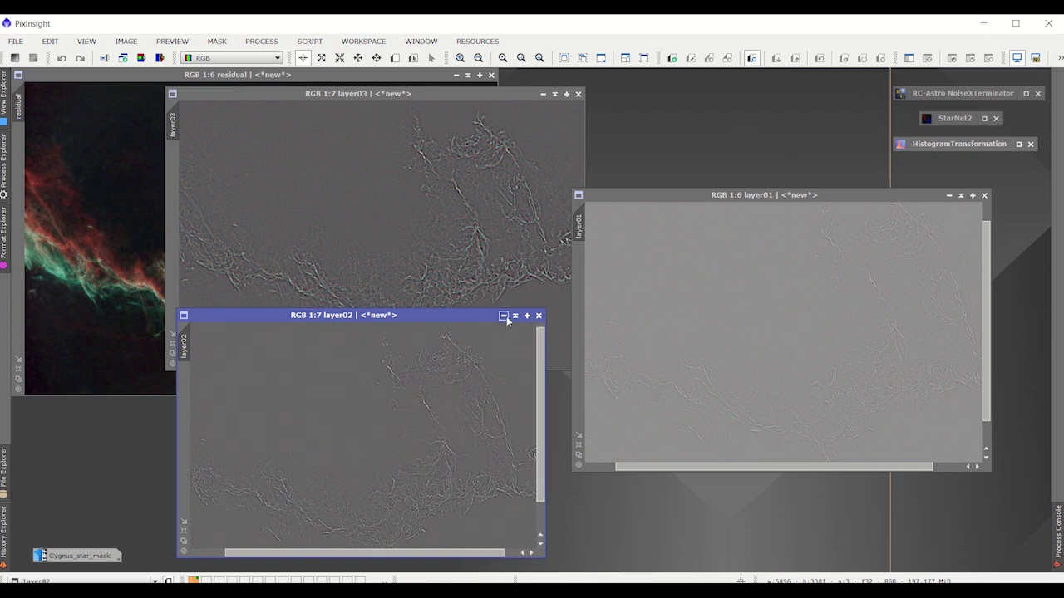
pyautogui.moveTo(480, 310); pyautogui.dragTo(854, 214)
# - Move the layer03 window off layer04, examine its nebula structures up close and return it to 1:7
pyautogui.moveTo(375, 98); pyautogui.dragTo(256, 257)
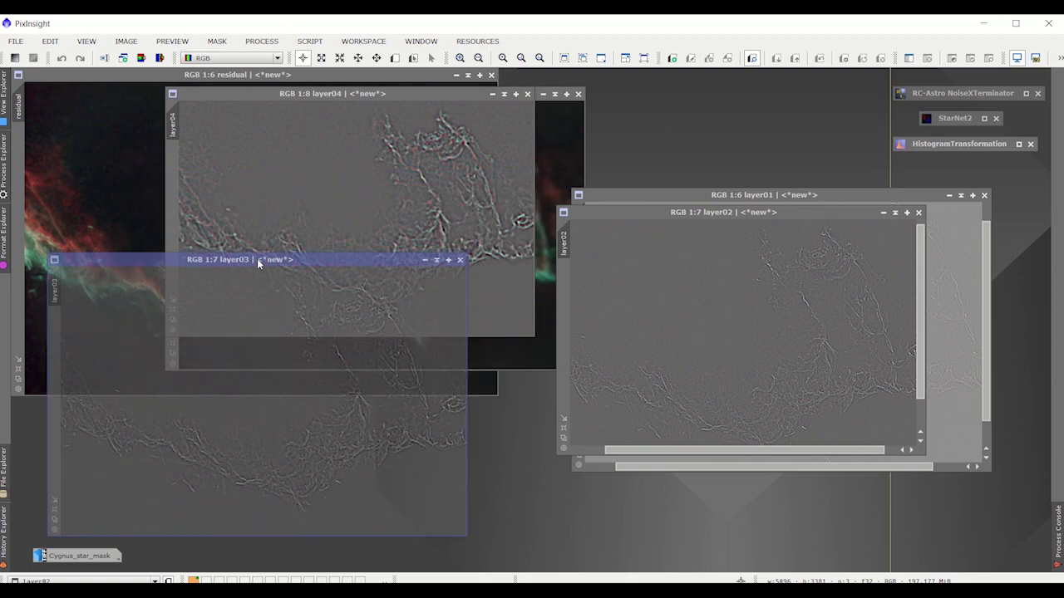
pyautogui.scroll(2, 341, 465)
pyautogui.scroll(1, 341, 371)
pyautogui.scroll(3, 345, 427)
pyautogui.scroll(-4, 345, 428)
pyautogui.scroll(-2, 345, 429)
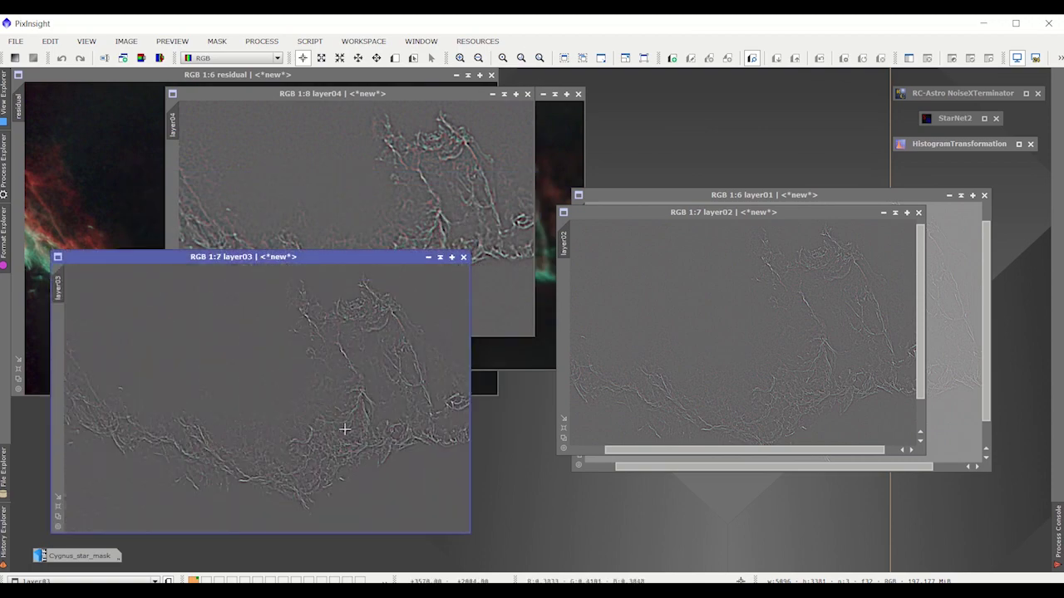
# - Examine the large-scale structures in layer04 and close the layer04, layer03 and layer02 images
pyautogui.click(404, 121)
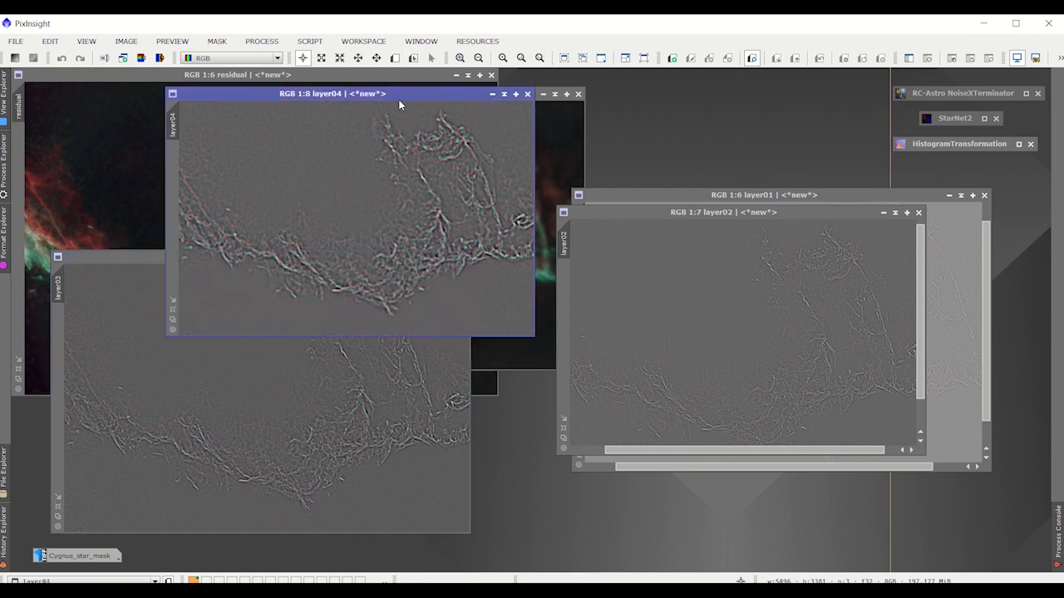
pyautogui.scroll(2, 407, 234)
pyautogui.scroll(-2, 420, 233)
pyautogui.hotkey('ctrl', 'w')
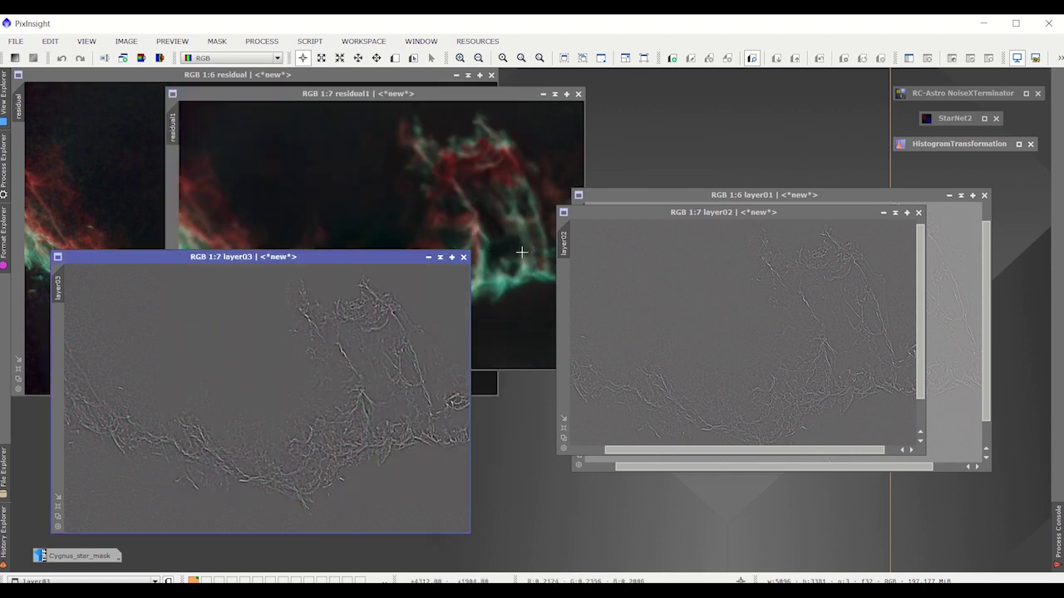
pyautogui.click(464, 257)
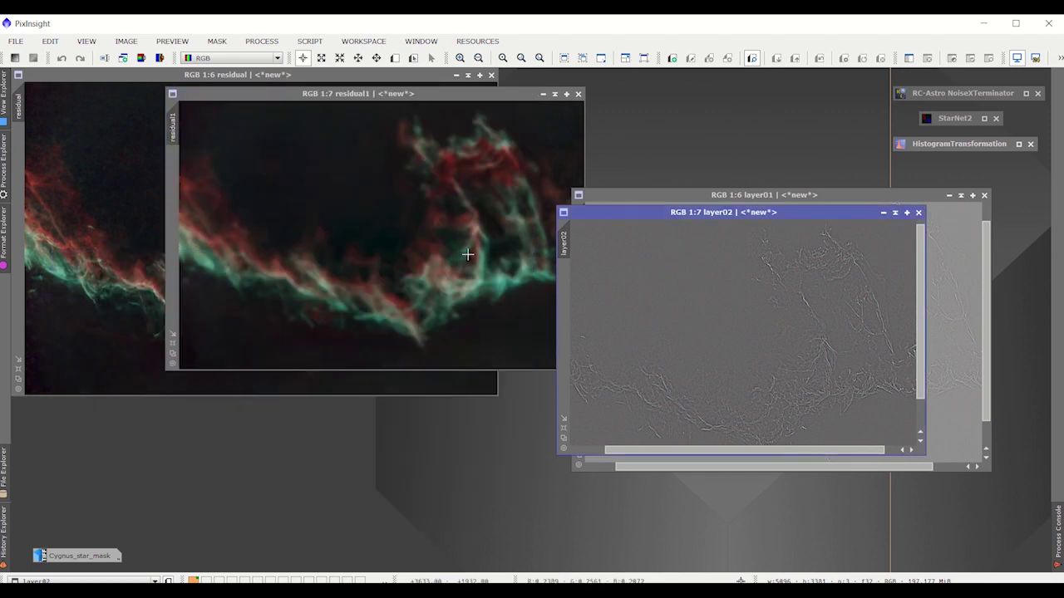
pyautogui.click(918, 212)
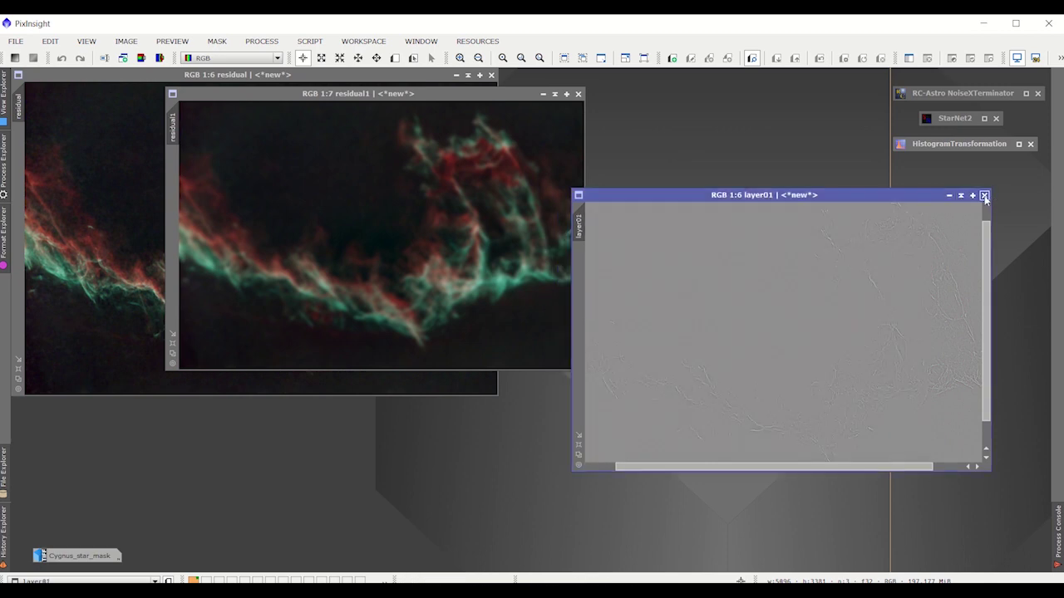
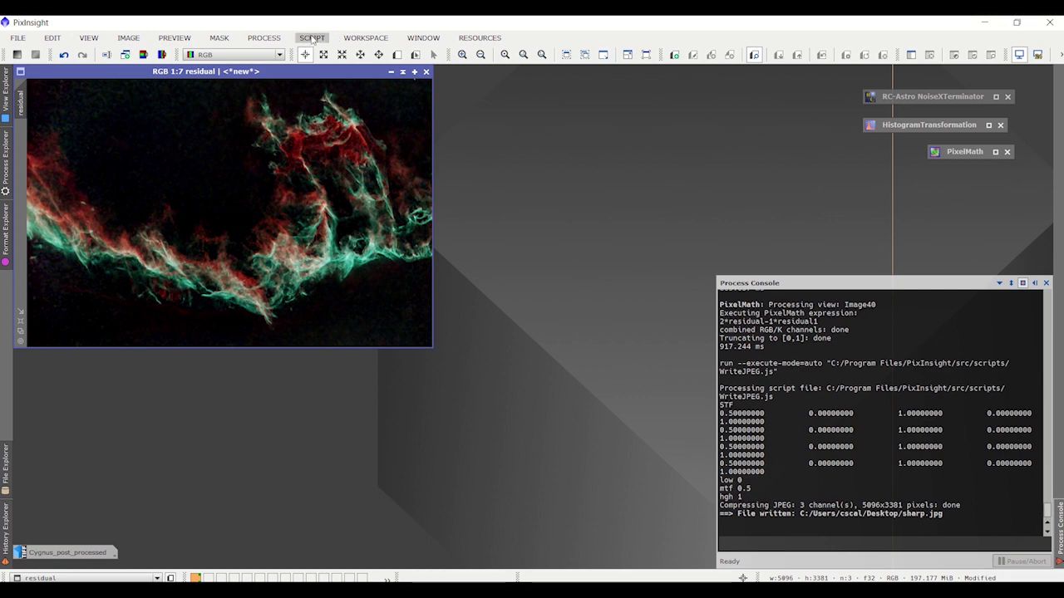
# - Run the ExtractWaveletLayers script on the sharpened residual image with 5 layers and the residual layer extracted
pyautogui.click(311, 38)
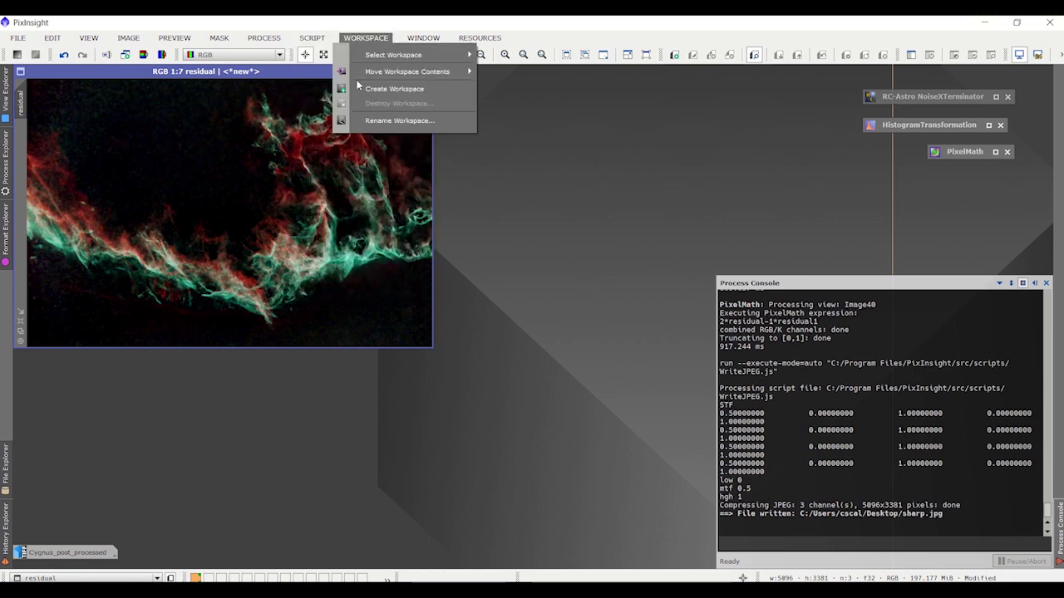
pyautogui.moveTo(328, 136)
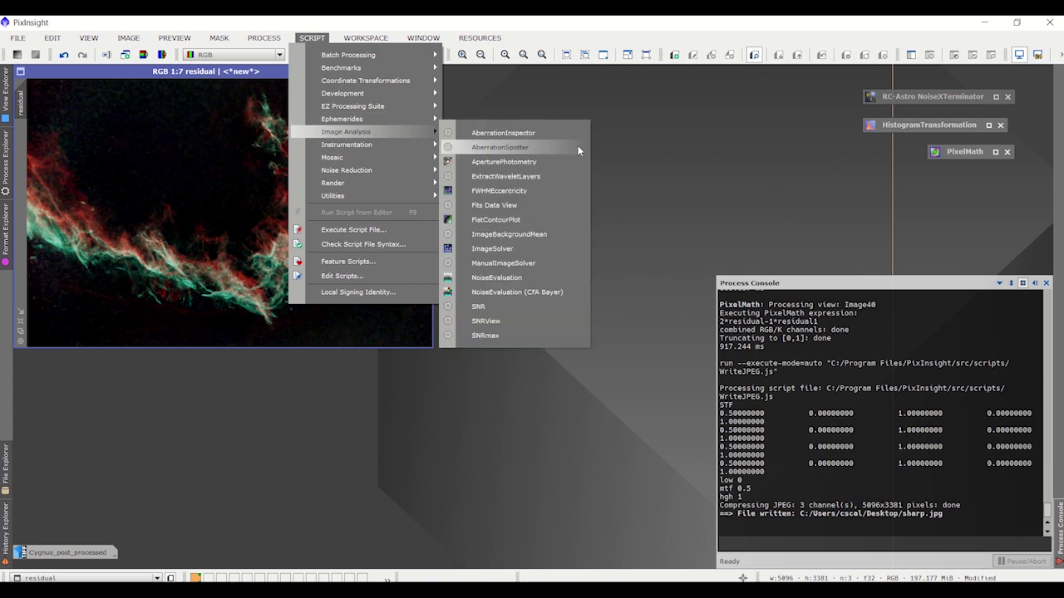
pyautogui.click(530, 178)
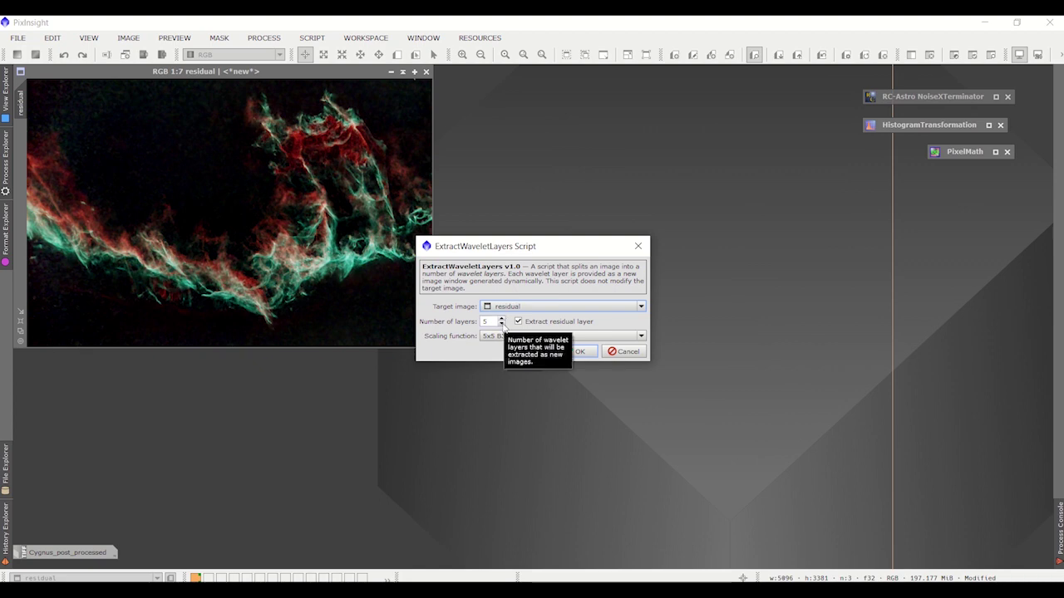
pyautogui.click(574, 352)
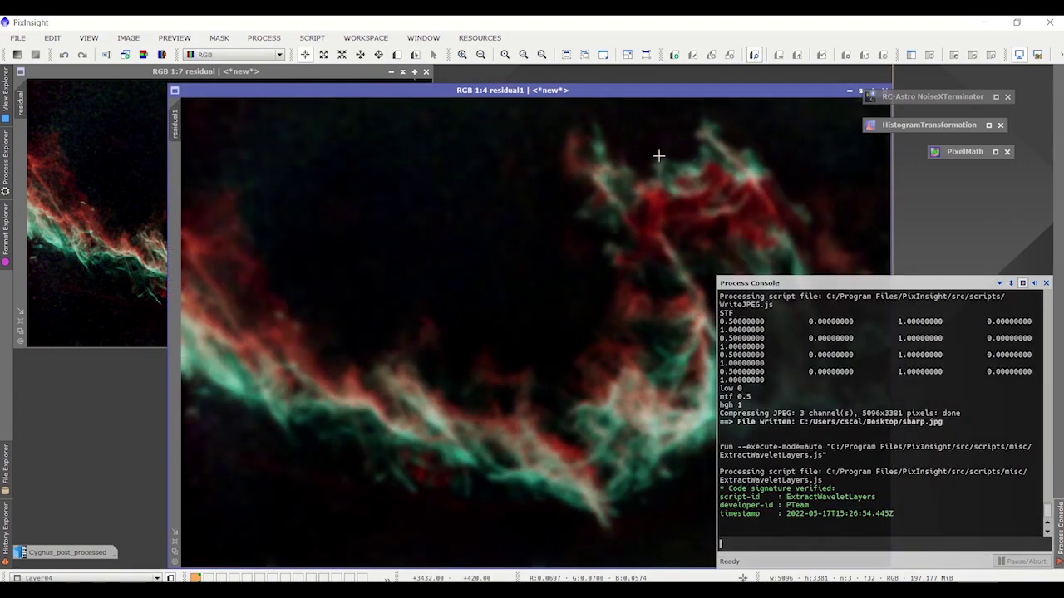
# - Zoom the new residual1 image out to 1:8 and fit its window to the image
pyautogui.scroll(-2, 324, 208)
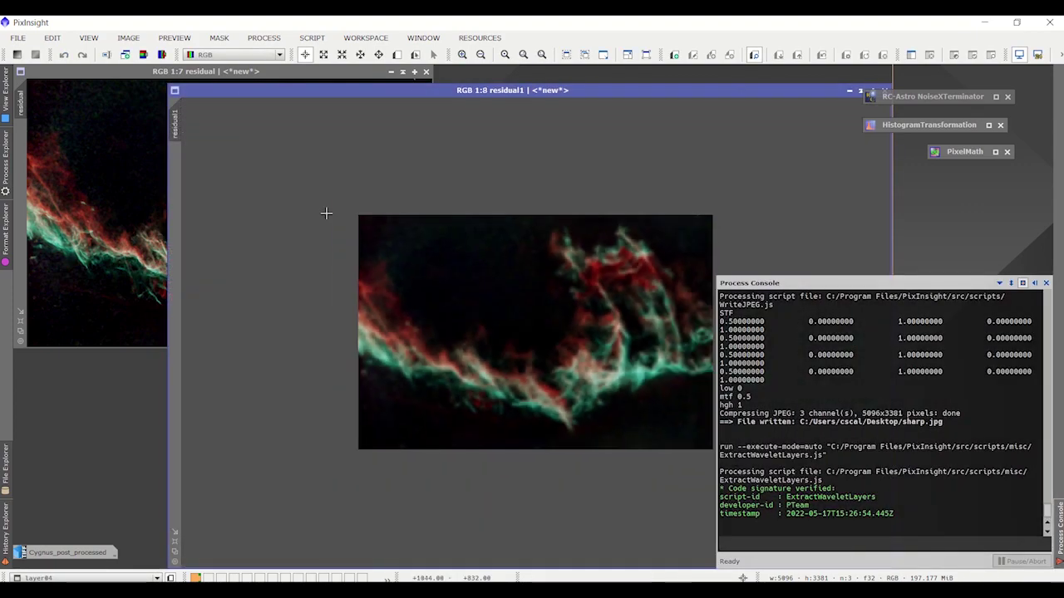
pyautogui.click(88, 37)
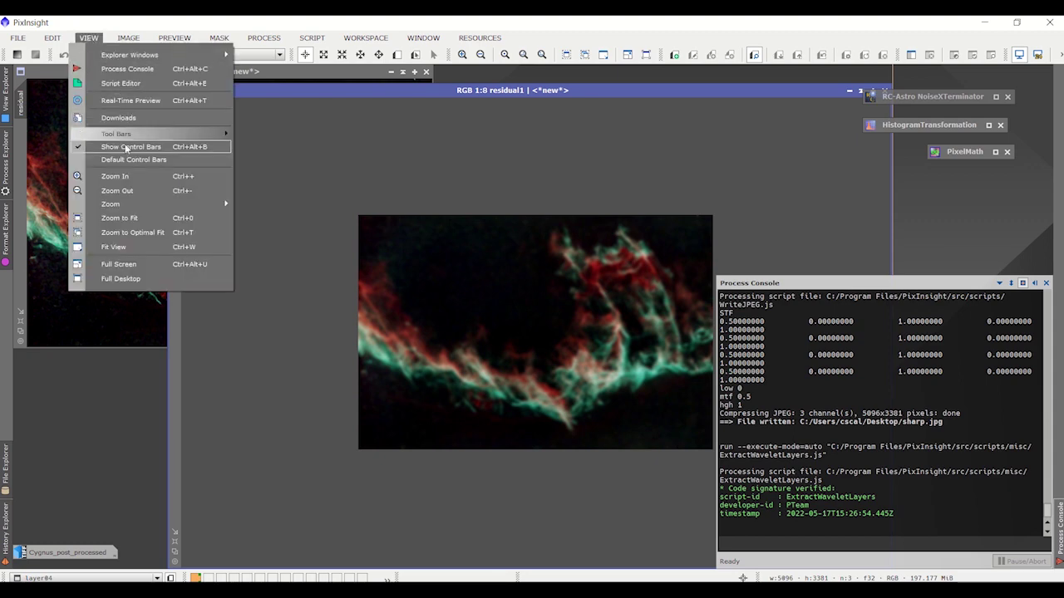
pyautogui.click(125, 248)
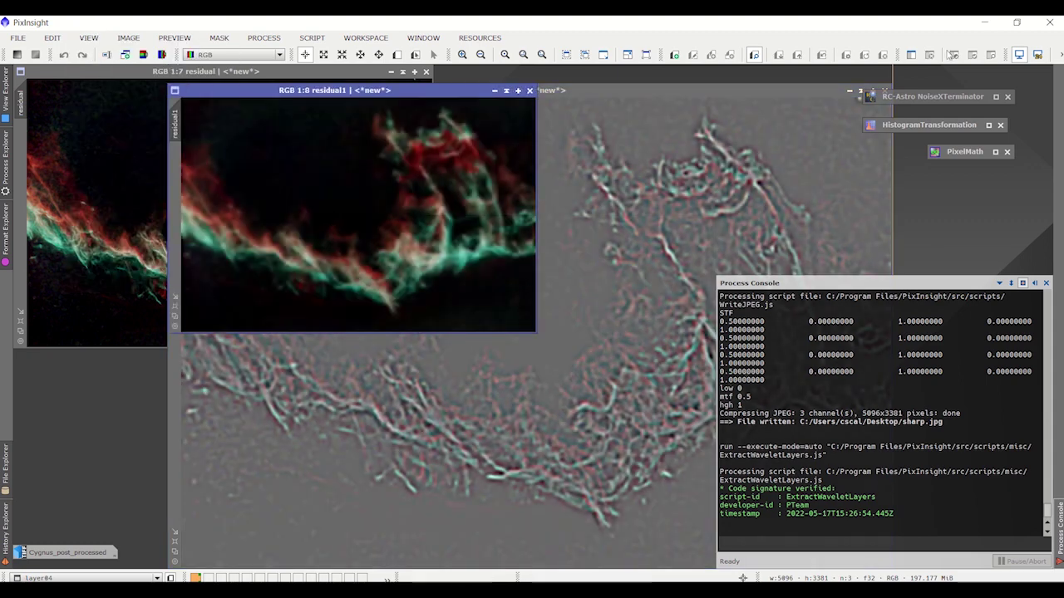
# - Move the layer04 window and the NoiseXTerminator and HistogramTransformation icons aside, and close layer04
pyautogui.moveTo(828, 93); pyautogui.dragTo(763, 91)
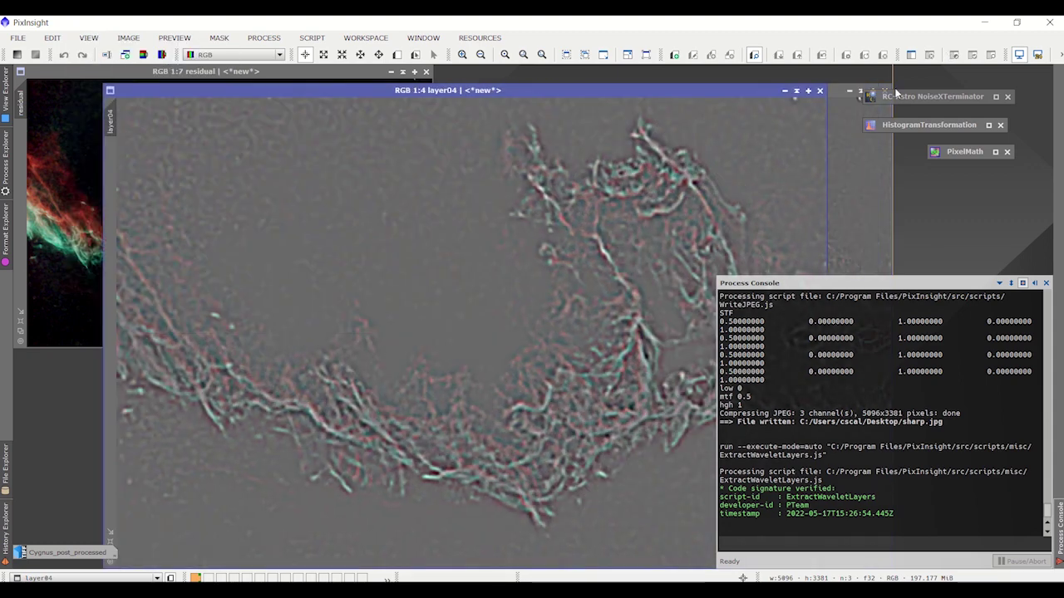
pyautogui.moveTo(938, 93); pyautogui.dragTo(975, 90)
pyautogui.moveTo(951, 126); pyautogui.dragTo(994, 122)
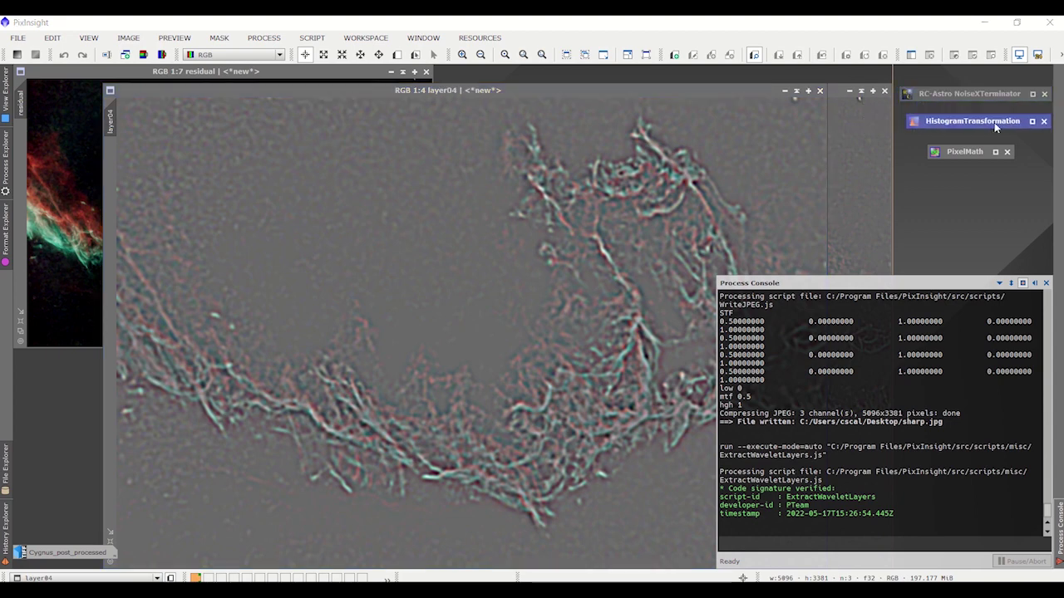
pyautogui.click(820, 93)
pyautogui.click(820, 92)
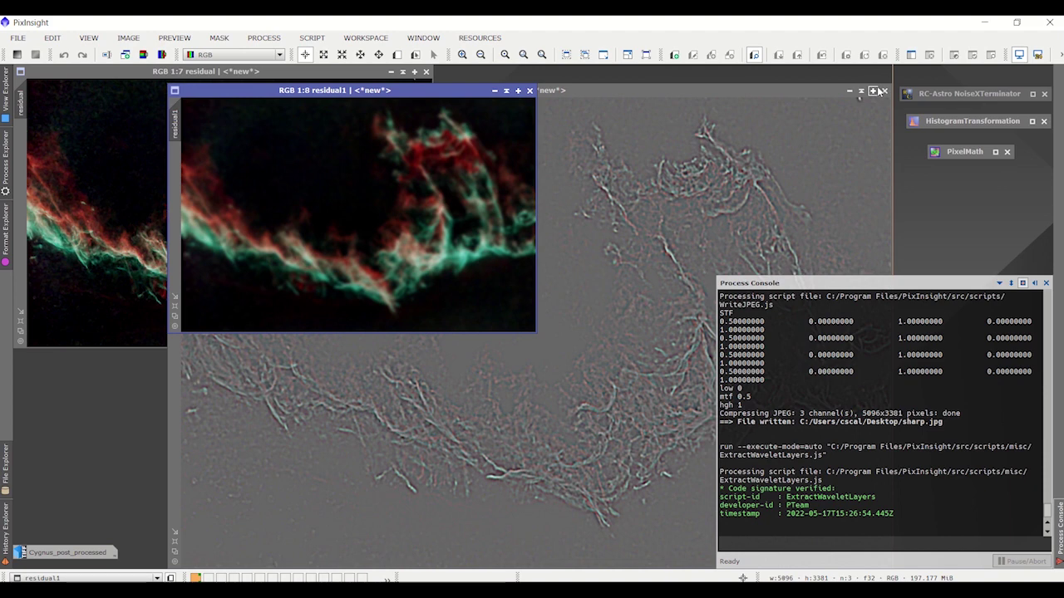
# - Close the remaining wavelet detail layer images, layer03 down to layer00, keeping the residual1 image open
pyautogui.click(882, 92)
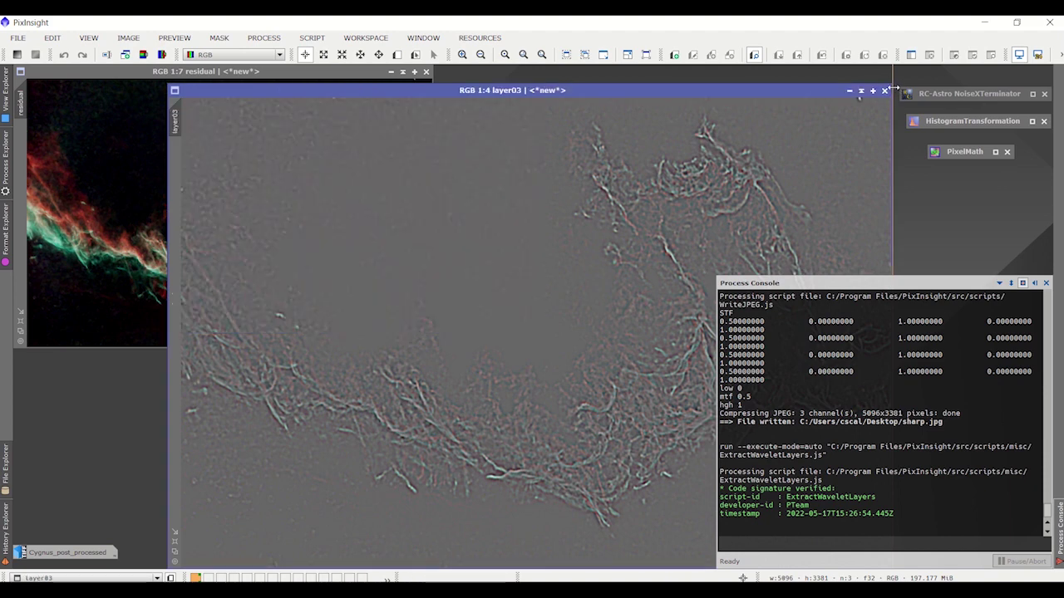
pyautogui.click(885, 92)
pyautogui.click(886, 92)
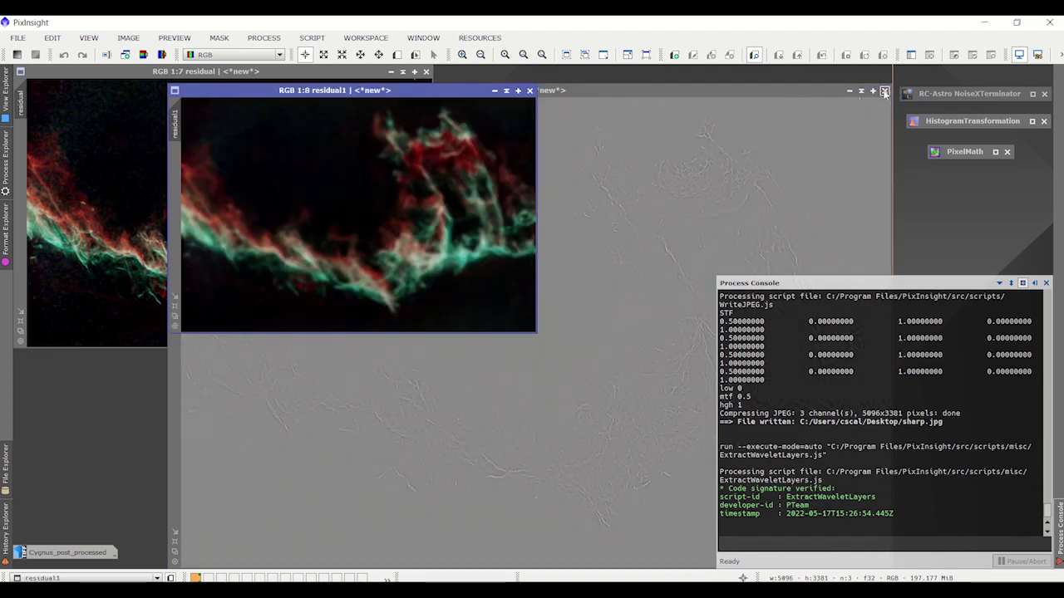
pyautogui.click(885, 92)
pyautogui.click(886, 92)
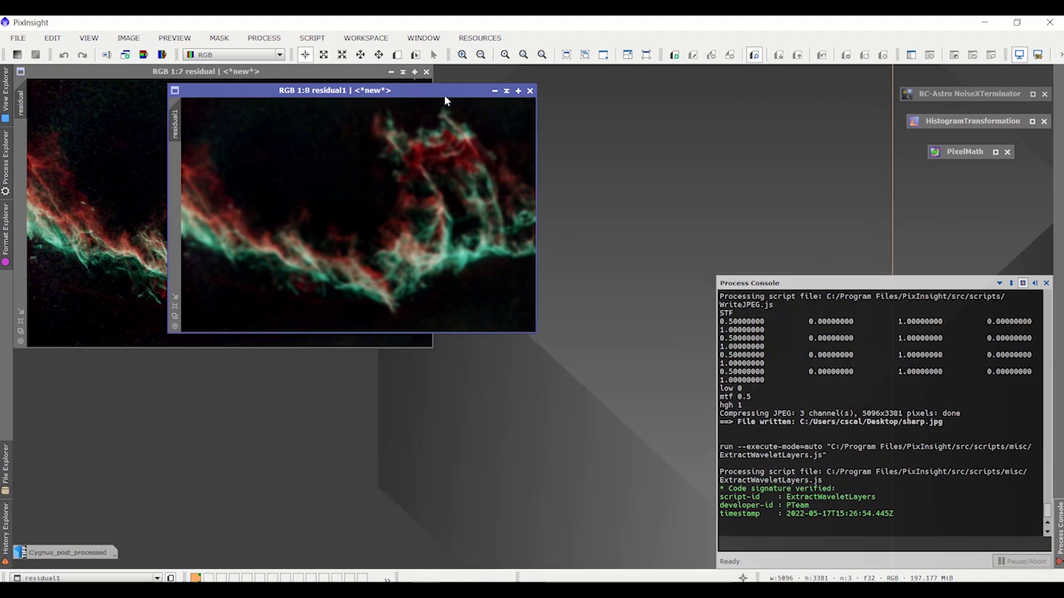
# - Rename the residual1 image as Coarse_resid and minimize it to an icon above Cygnus_post_processed
pyautogui.moveTo(445, 97); pyautogui.dragTo(593, 124)
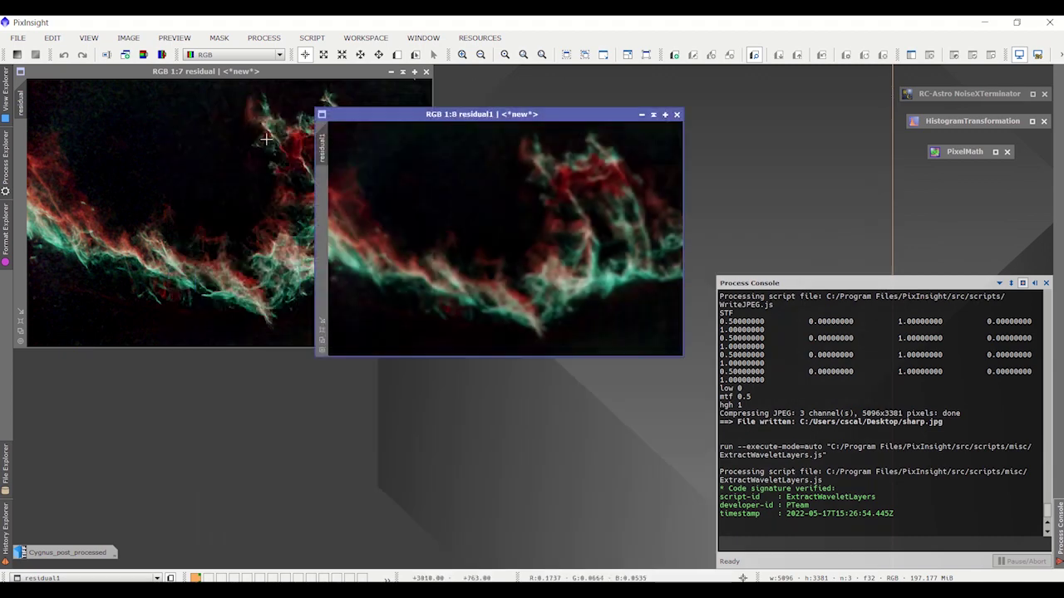
pyautogui.doubleClick(327, 149)
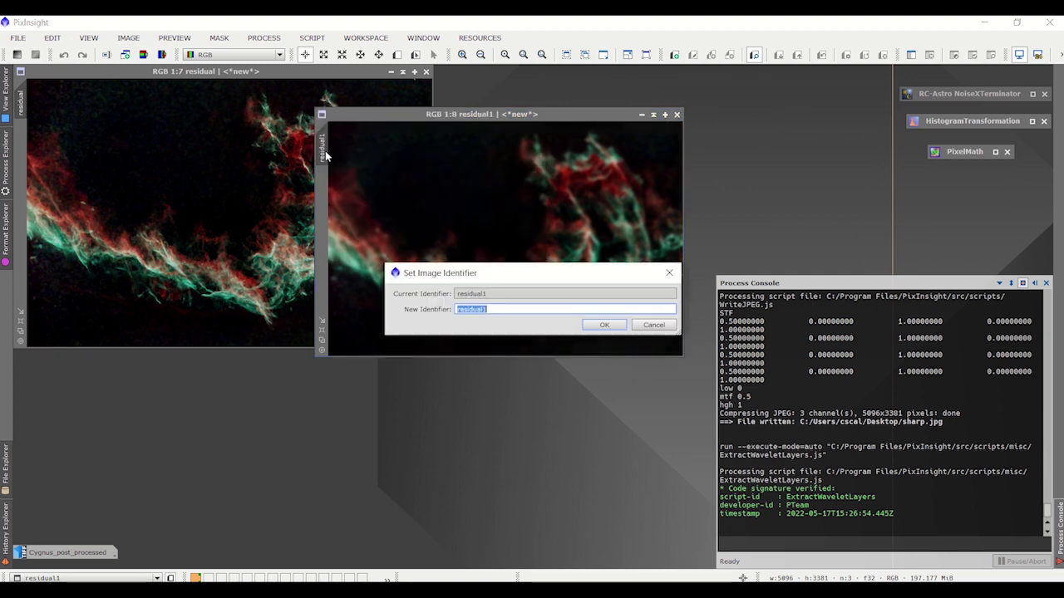
pyautogui.write('Coarse_res')
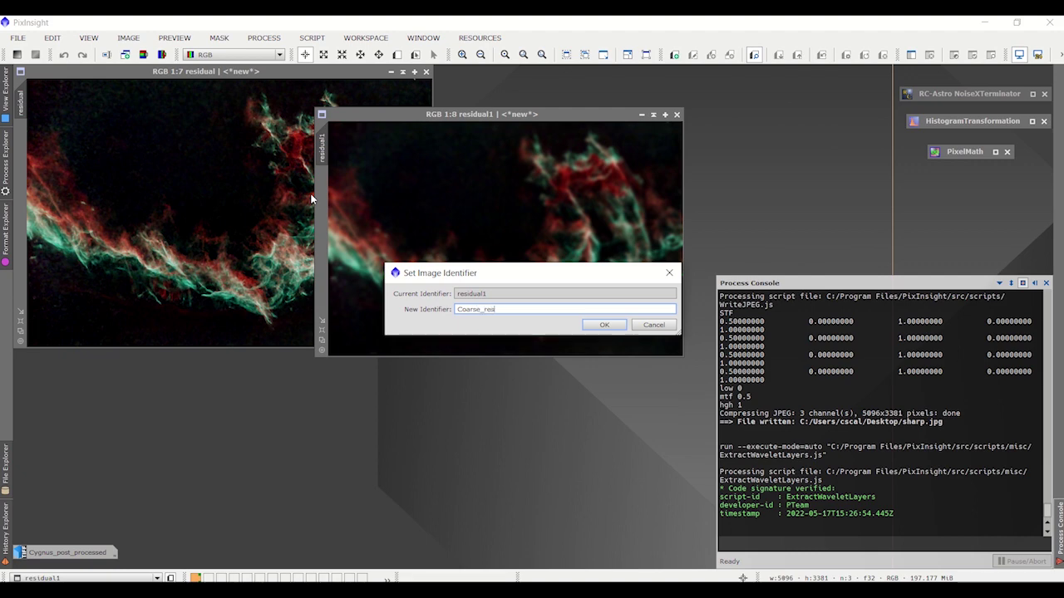
pyautogui.write('id')
pyautogui.click(605, 325)
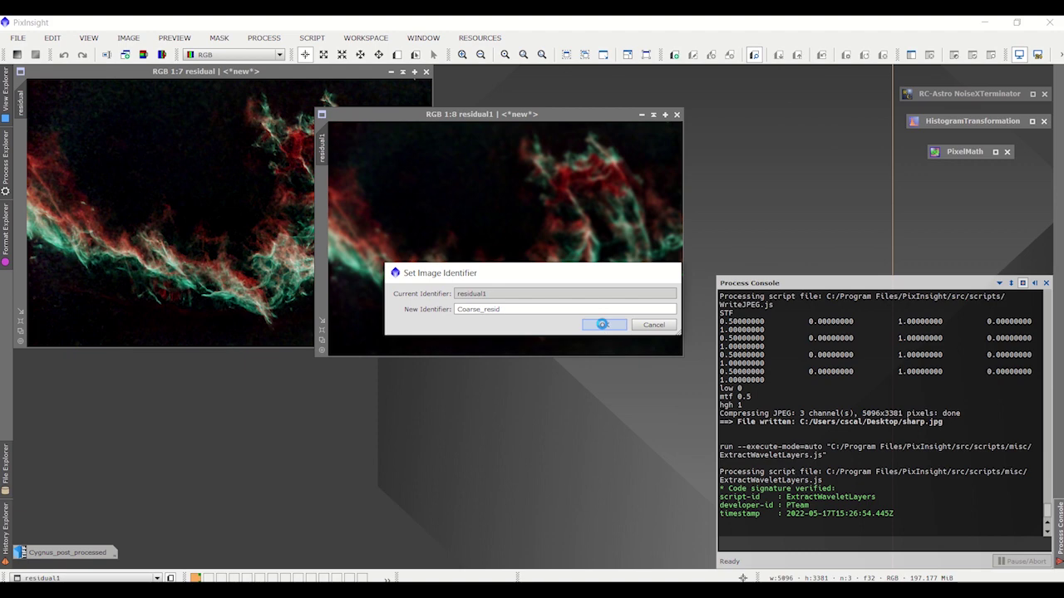
pyautogui.click(642, 113)
pyautogui.moveTo(540, 241); pyautogui.dragTo(79, 536)
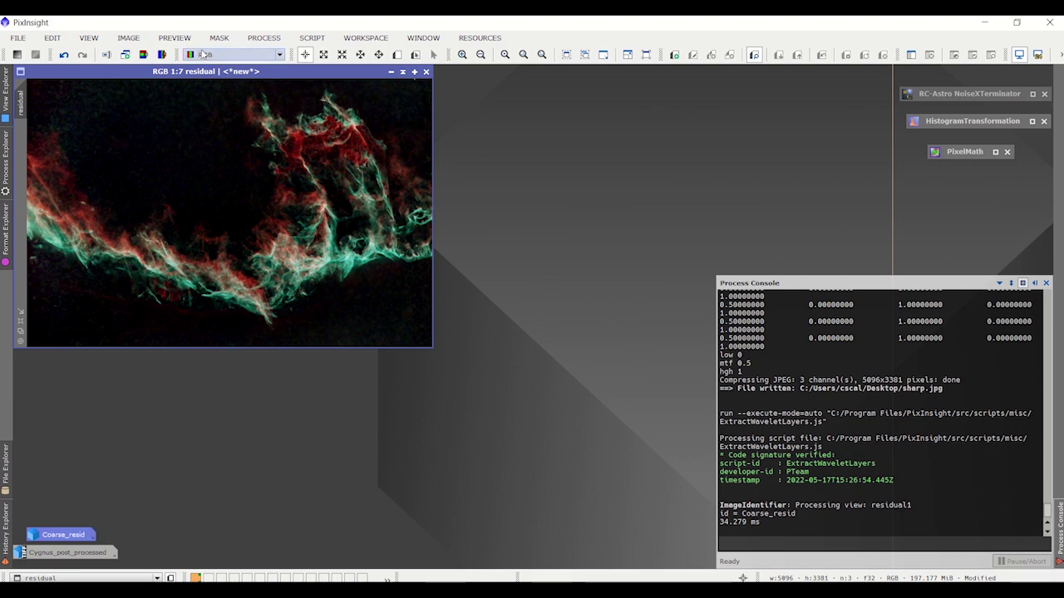
# - Run the ExtractWaveletLayers script on residual with 3 layers plus the residual layer, and fit the new residual1 window at 1:7
pyautogui.click(311, 39)
pyautogui.moveTo(332, 134)
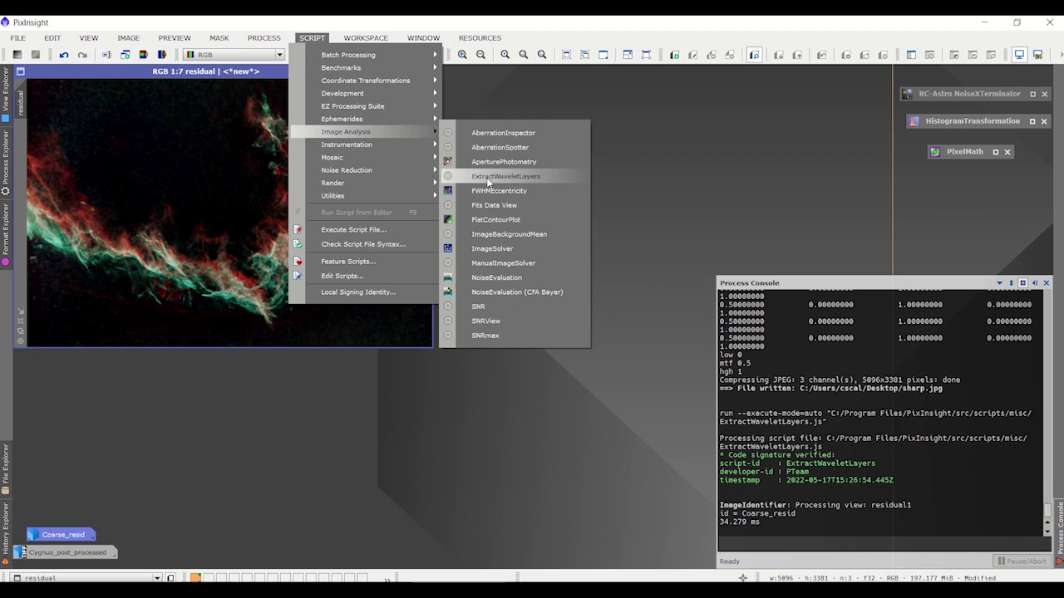
pyautogui.click(499, 176)
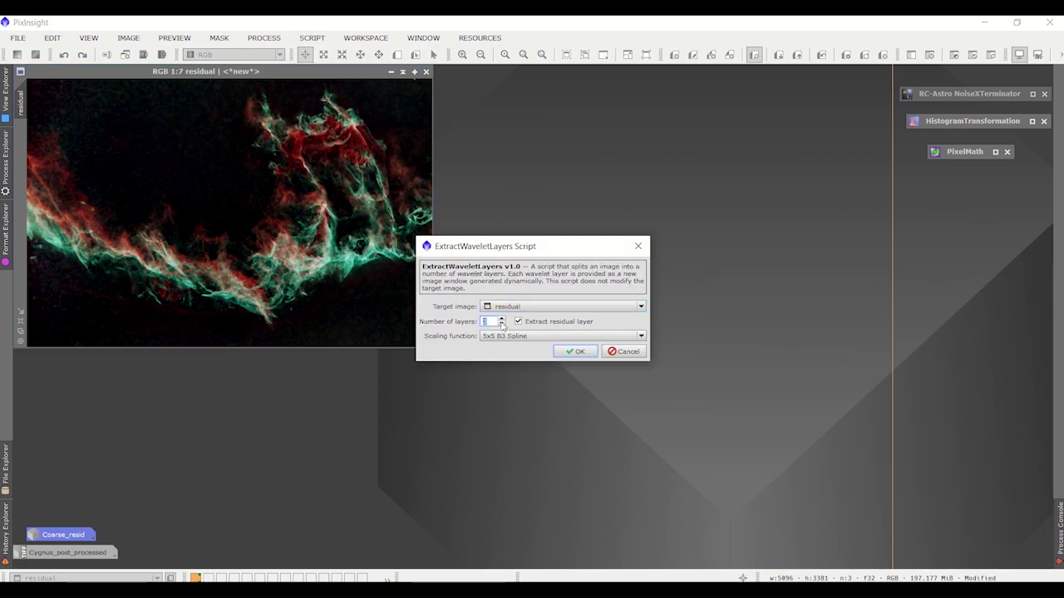
pyautogui.click(579, 352)
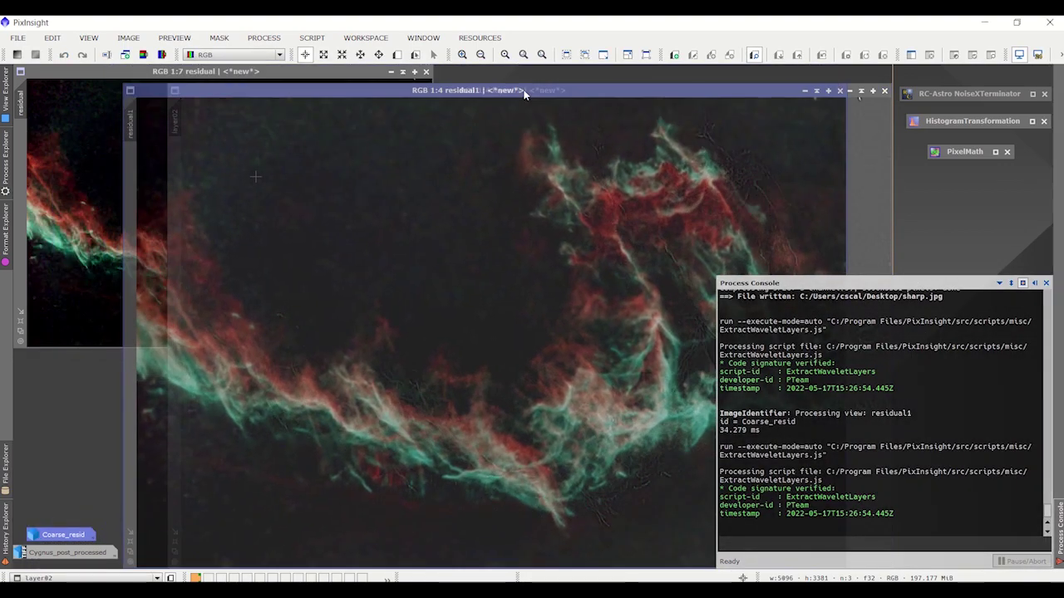
pyautogui.scroll(-3, 305, 159)
pyautogui.click(88, 37)
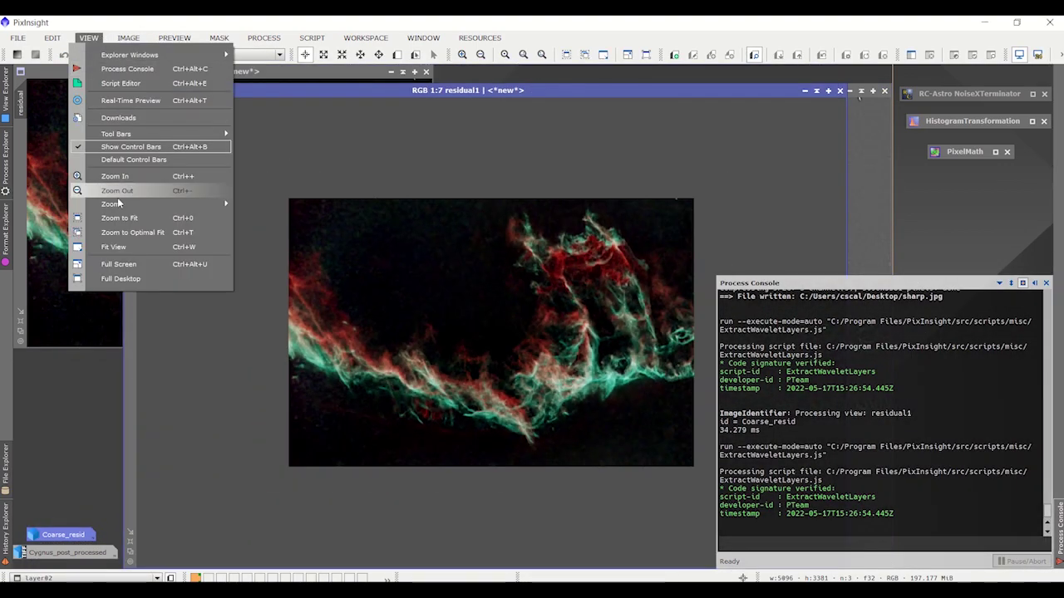
pyautogui.click(117, 241)
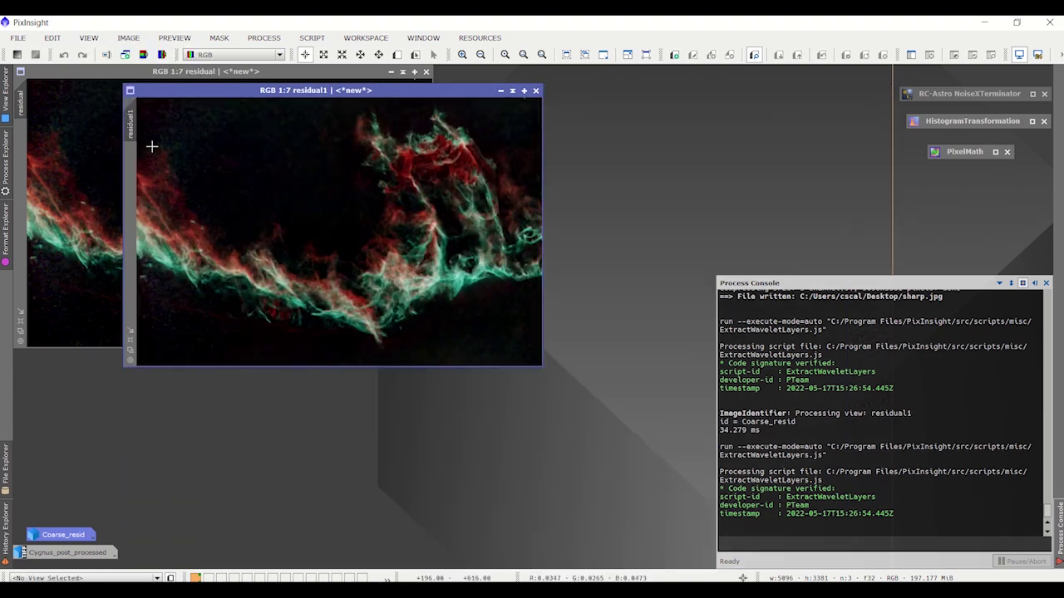
# - Rename the new residual1 image as Med_resid and minimize it to an icon above Coarse_resid
pyautogui.doubleClick(130, 123)
pyautogui.write('Med_resid')
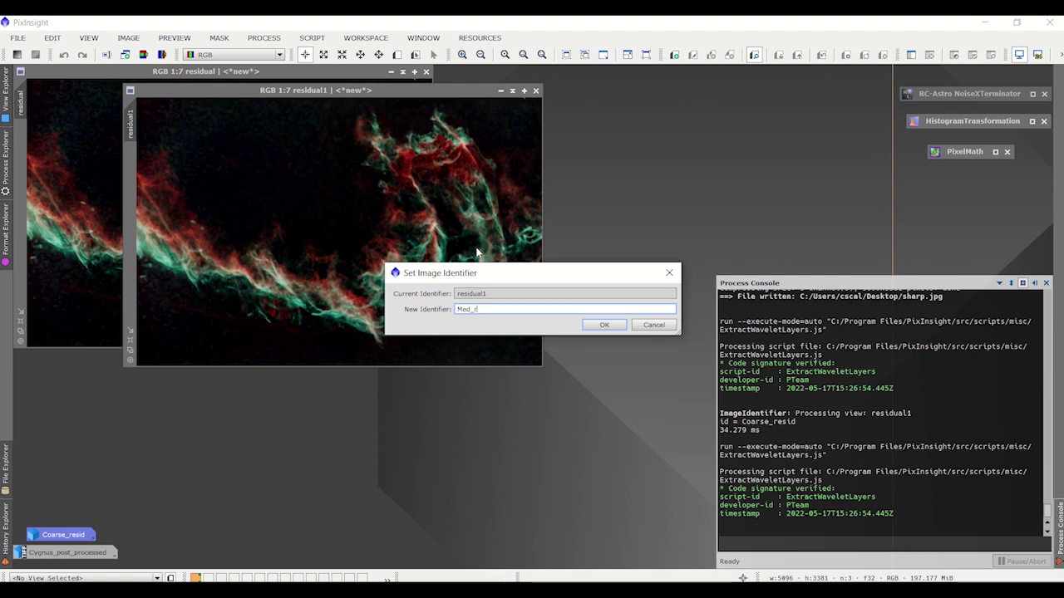
pyautogui.click(608, 324)
pyautogui.click(500, 89)
pyautogui.moveTo(359, 233); pyautogui.dragTo(60, 514)
# - Run the ExtractWaveletLayers script on residual with 2 layers plus the residual layer, and fit the new residual1 window at 1:7
pyautogui.click(311, 37)
pyautogui.moveTo(345, 132)
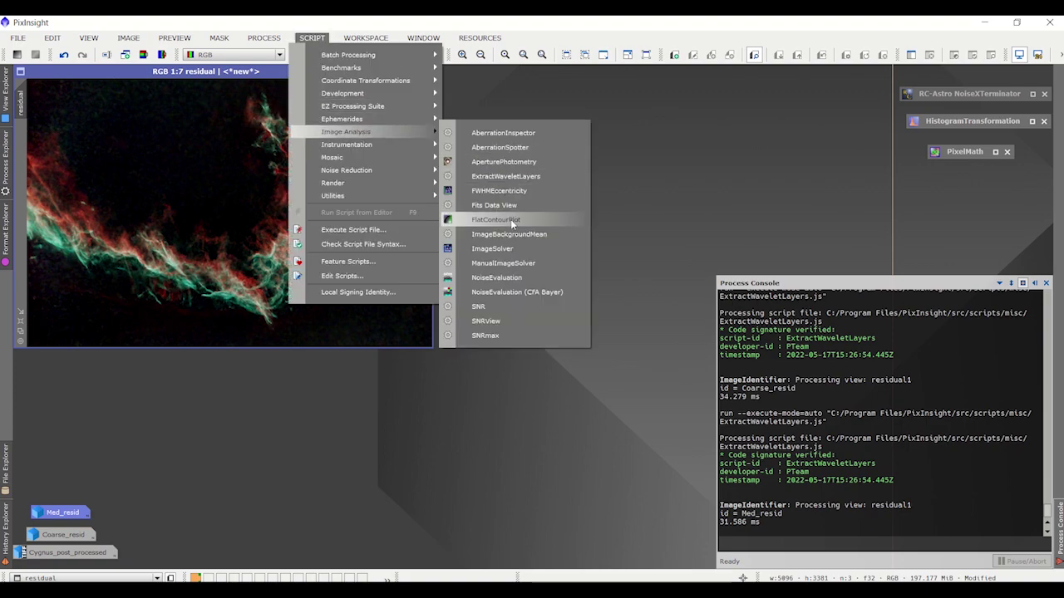
pyautogui.click(511, 177)
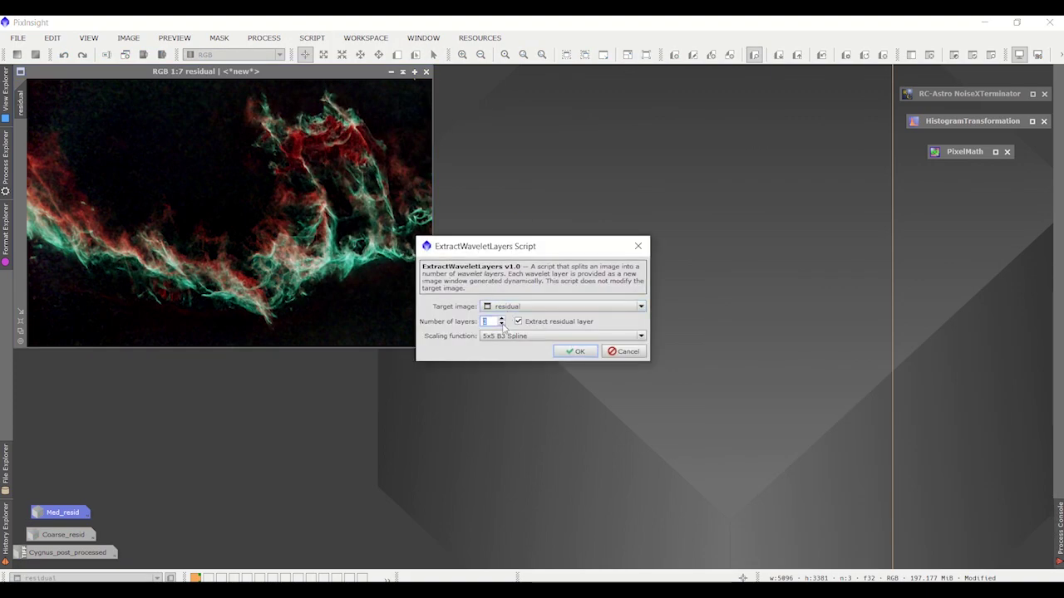
pyautogui.click(574, 351)
pyautogui.scroll(-3, 622, 227)
pyautogui.click(88, 37)
pyautogui.click(116, 232)
# - Rename the new residual1 image as Fine_resid, minimize it and close the leftover wavelet layer images
pyautogui.doubleClick(176, 125)
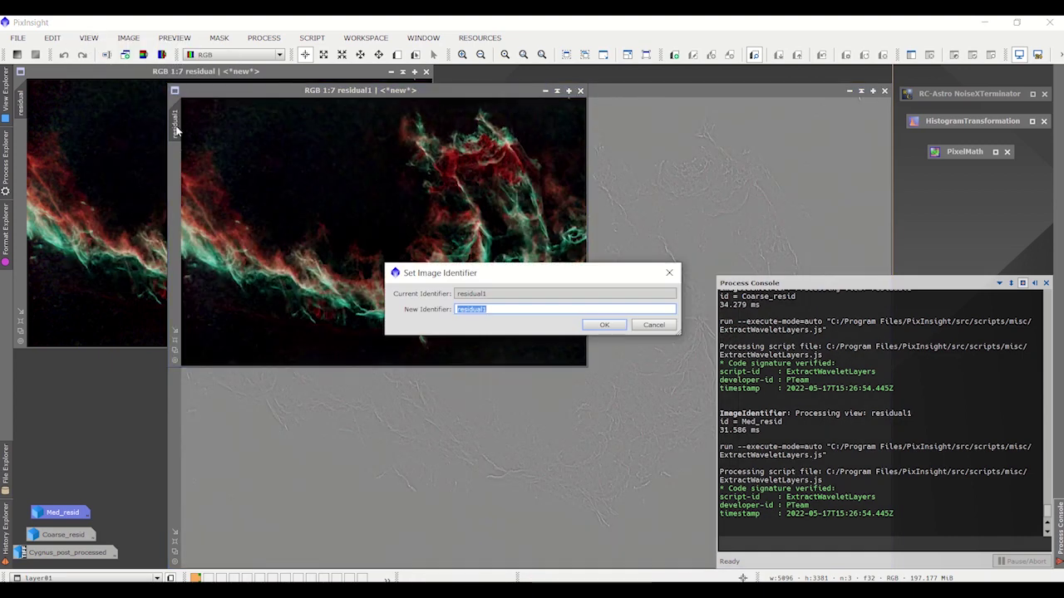
pyautogui.write('Fi')
pyautogui.click(604, 325)
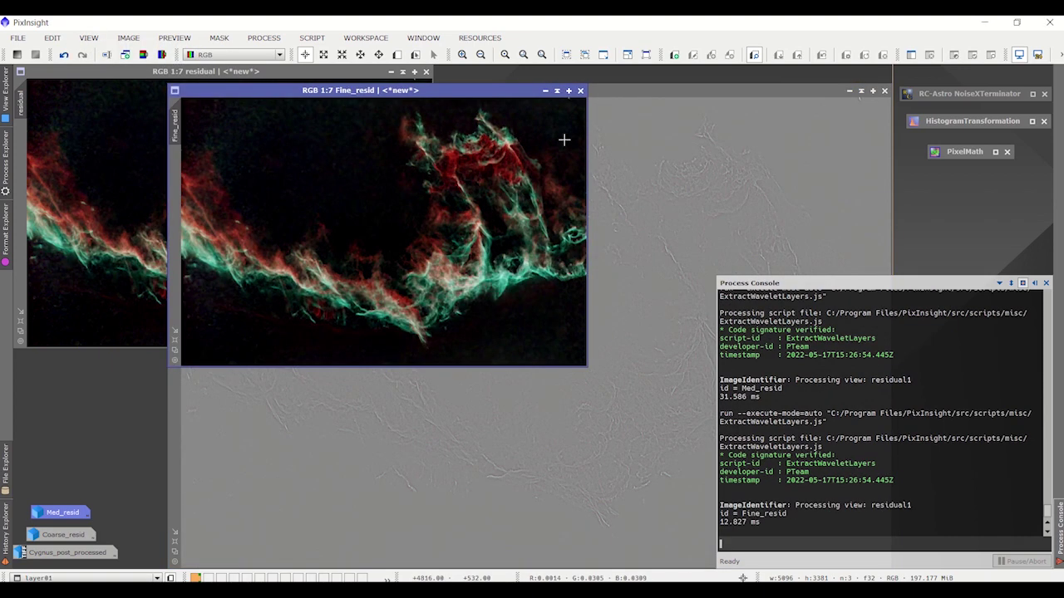
pyautogui.click(544, 89)
pyautogui.click(884, 89)
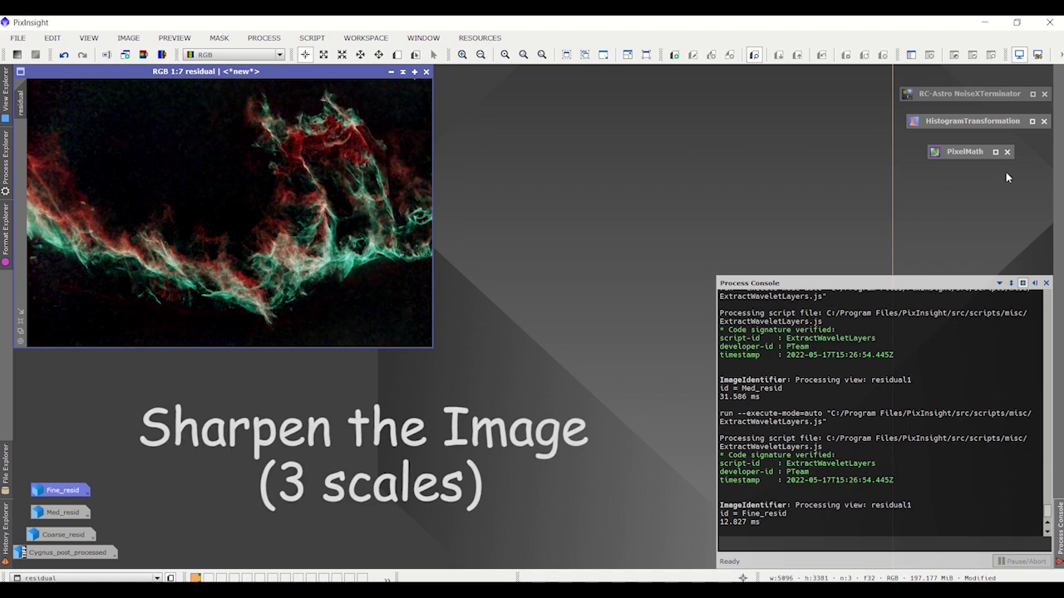
# - Enter the PixelMath expression 10*residual-9*Fine_resid and apply it to the residual image, creating a new image
pyautogui.doubleClick(954, 154)
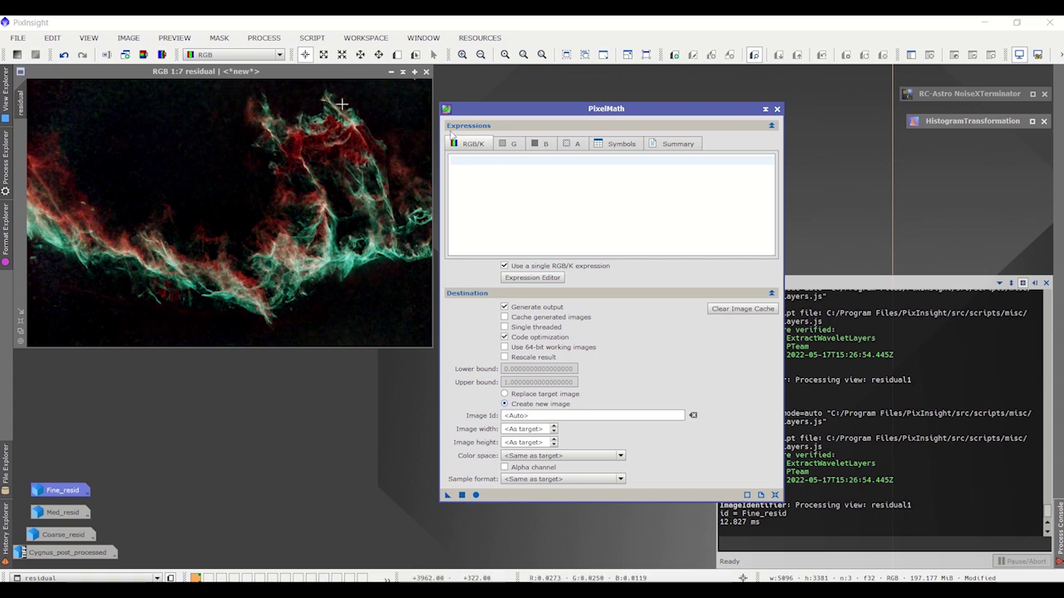
pyautogui.click(510, 277)
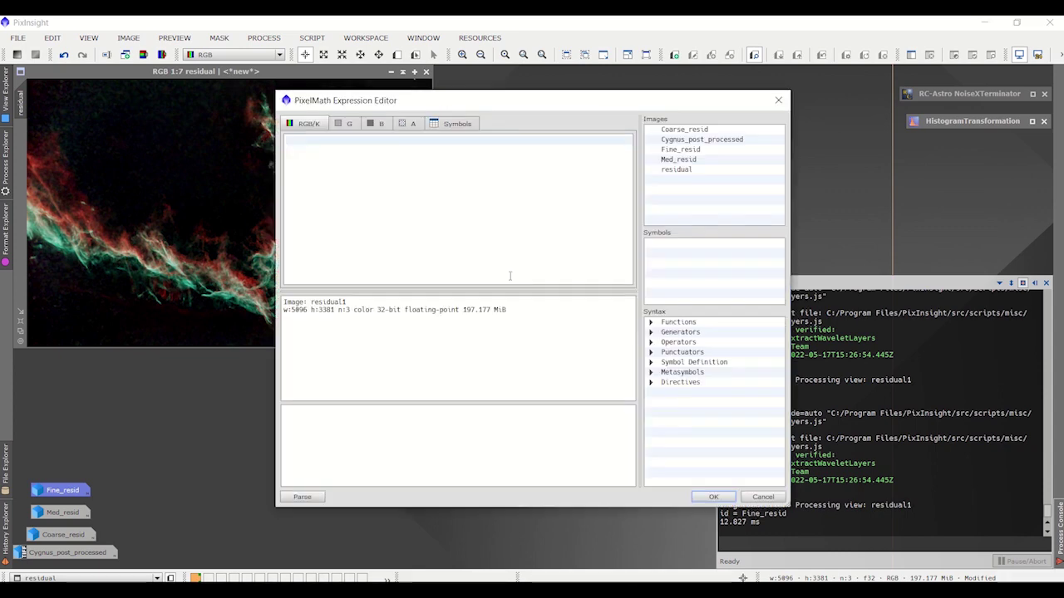
pyautogui.click(671, 171)
pyautogui.doubleClick(672, 170)
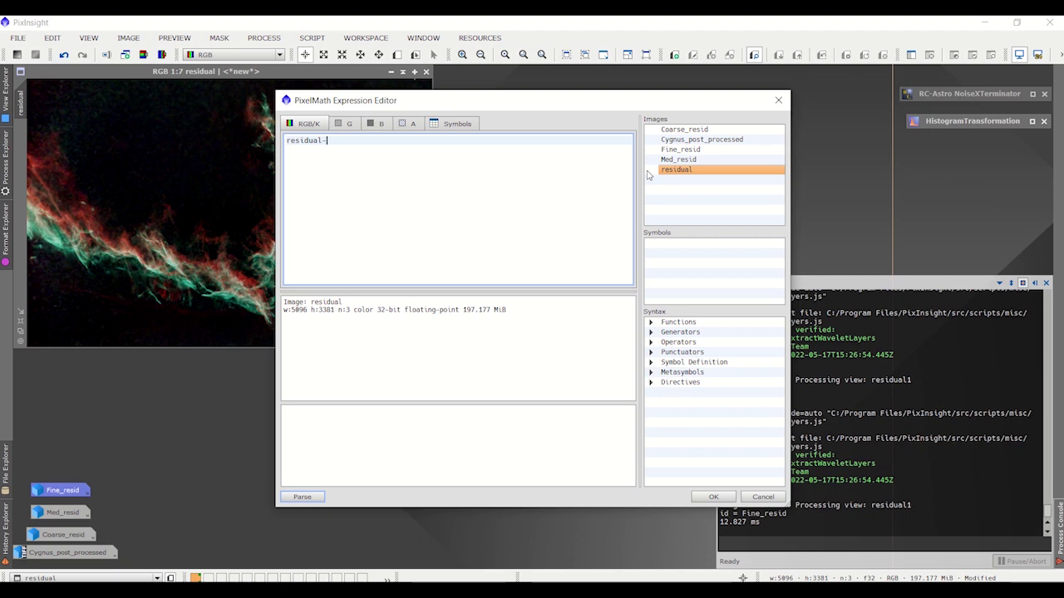
pyautogui.doubleClick(675, 150)
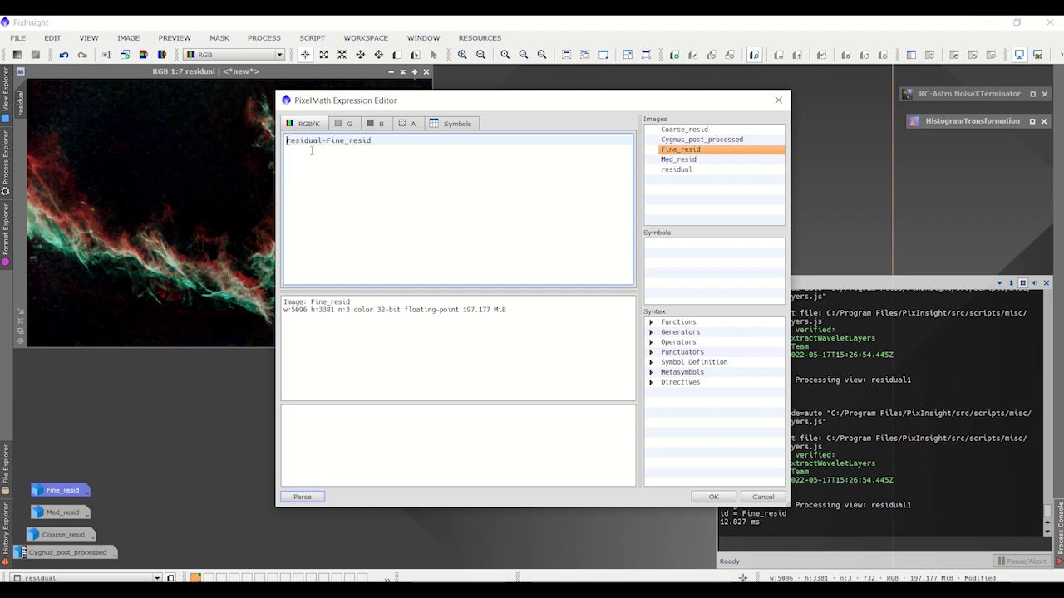
pyautogui.write('10*')
pyautogui.write('9*')
pyautogui.click(716, 496)
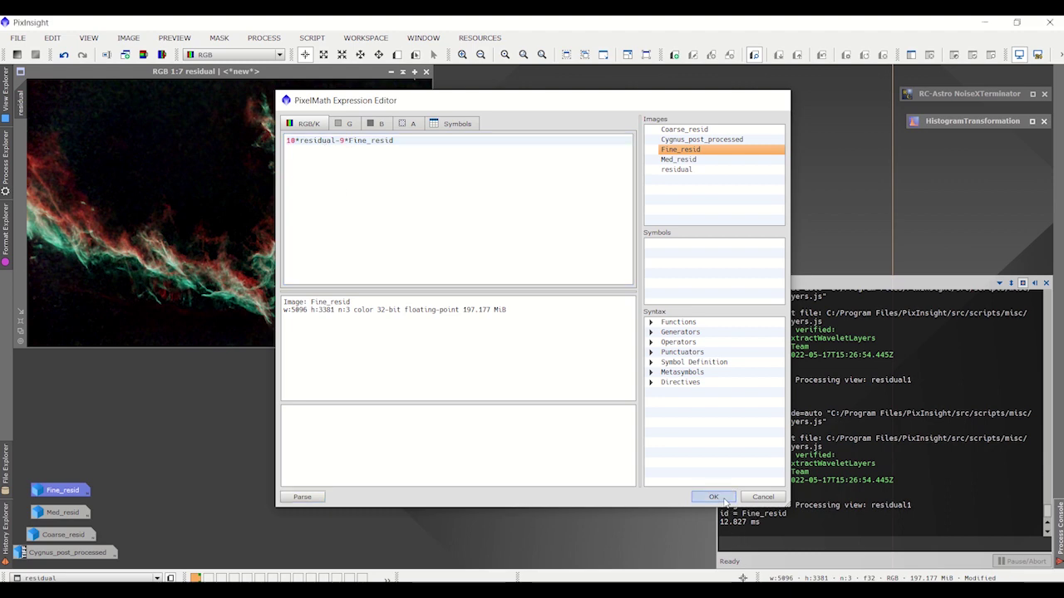
pyautogui.moveTo(543, 111); pyautogui.dragTo(573, 96)
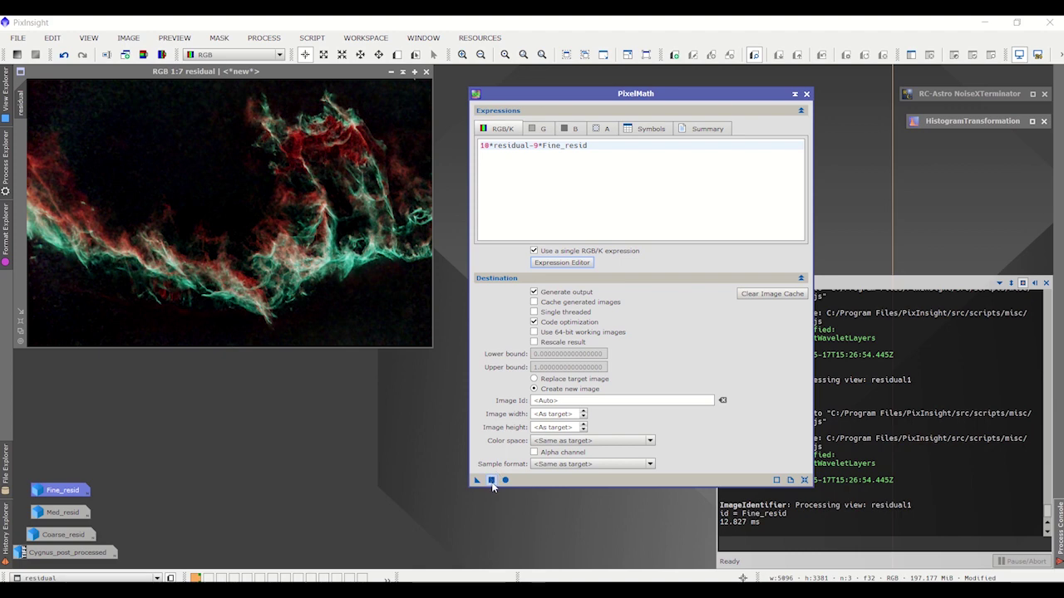
pyautogui.click(491, 479)
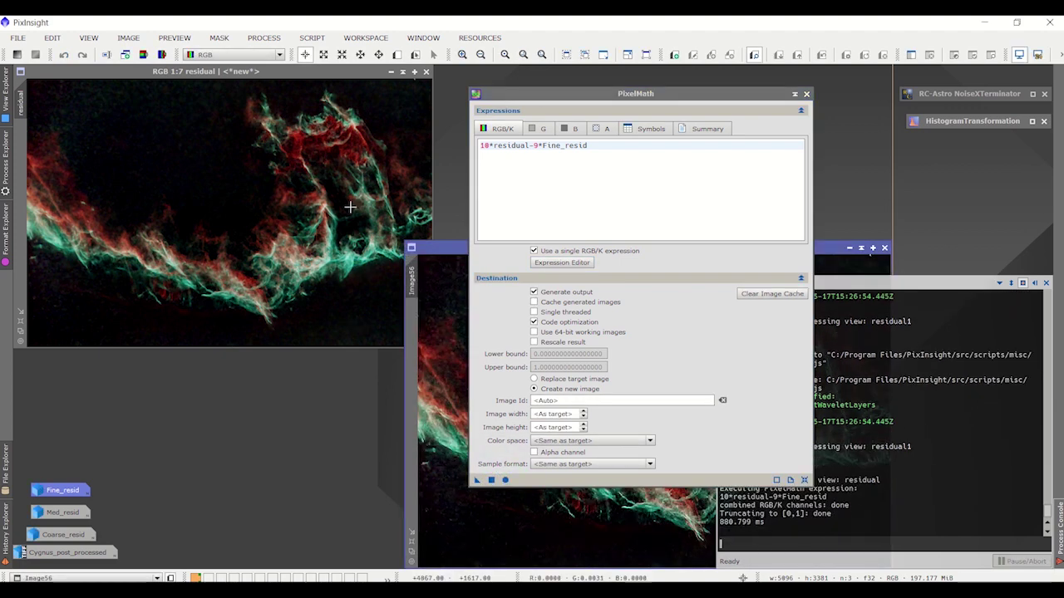
# - Fit the sharpened PixelMath result at 1:7, place it beside the residual image and inspect its filament detail
pyautogui.moveTo(443, 252); pyautogui.dragTo(90, 201)
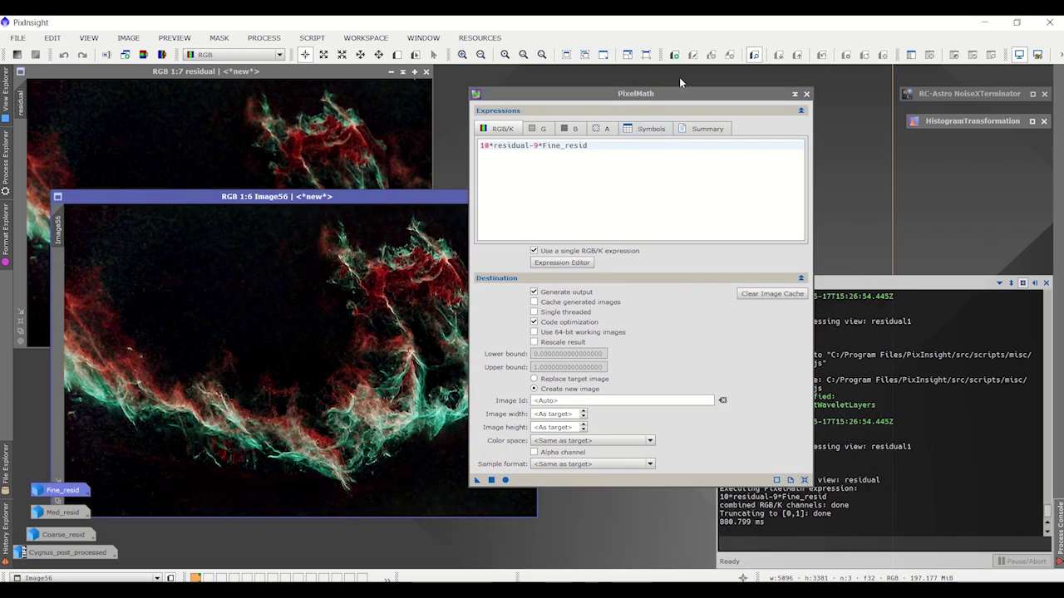
pyautogui.moveTo(693, 95); pyautogui.dragTo(993, 139)
pyautogui.moveTo(451, 197); pyautogui.dragTo(456, 293)
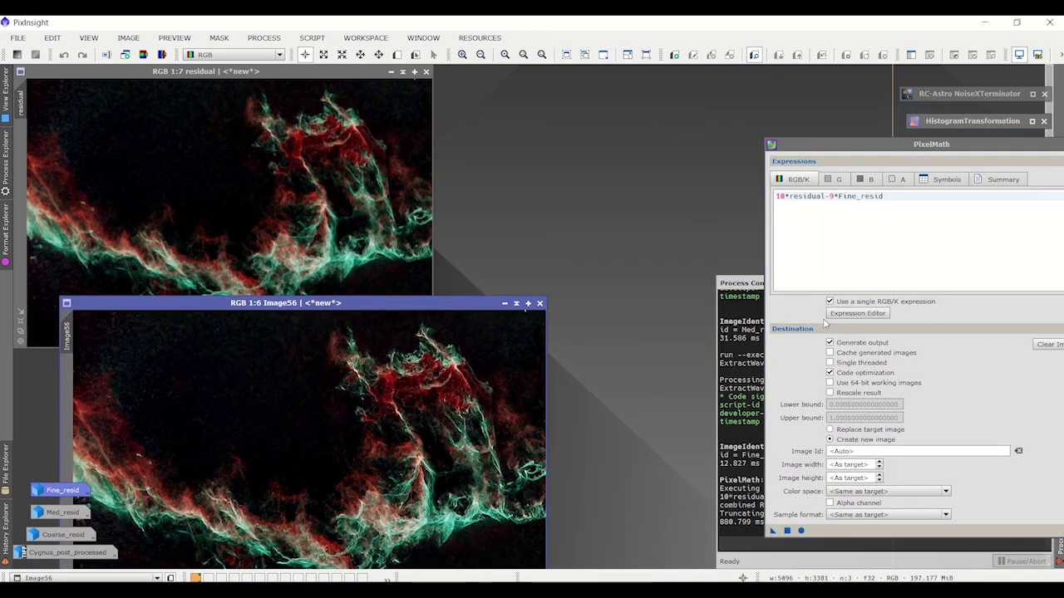
pyautogui.scroll(-1, 444, 428)
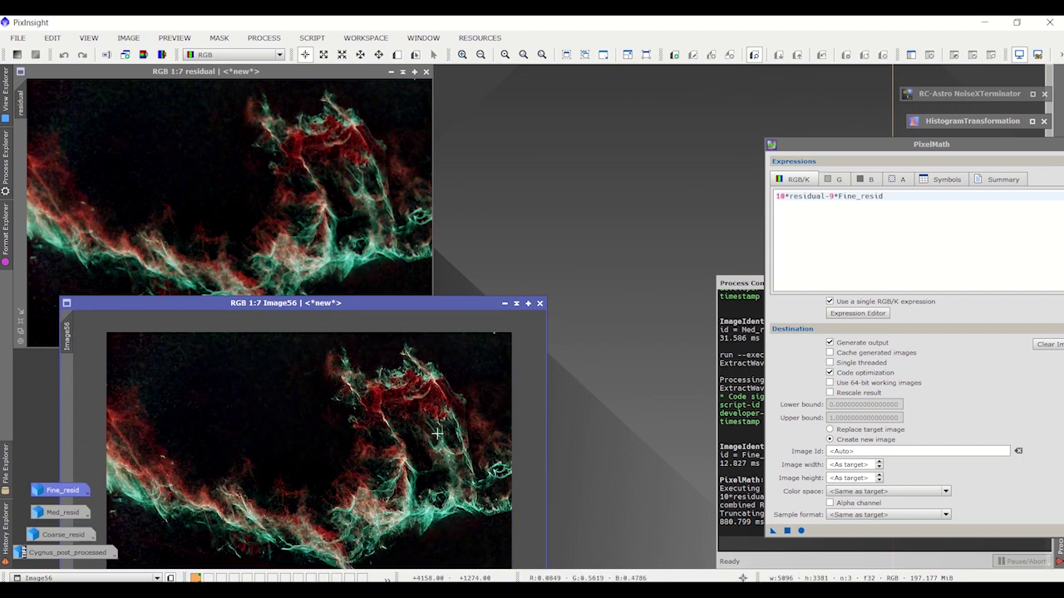
pyautogui.click(88, 37)
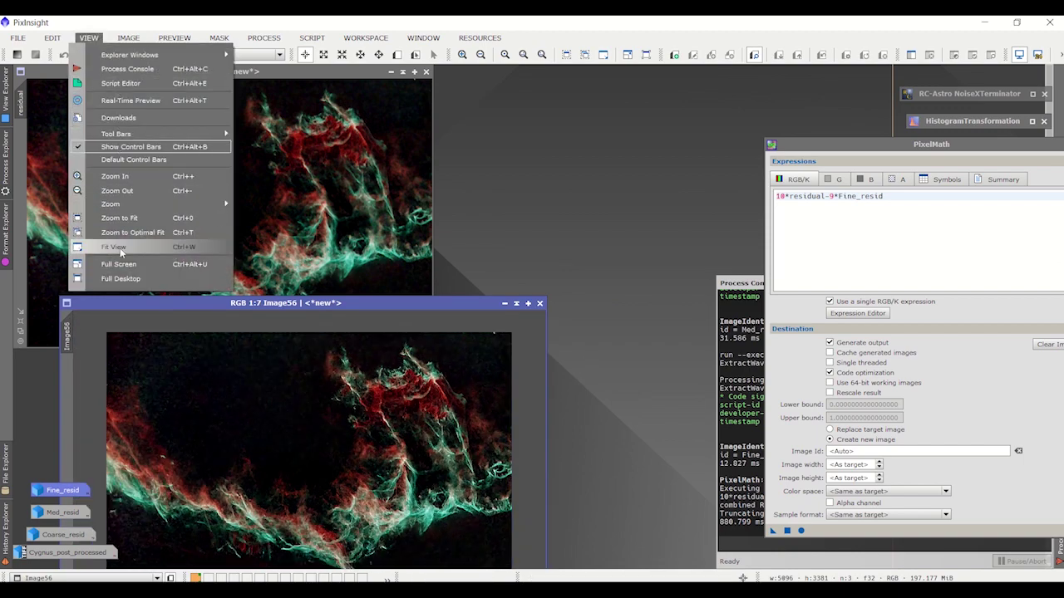
pyautogui.click(297, 302)
pyautogui.moveTo(304, 302); pyautogui.dragTo(625, 72)
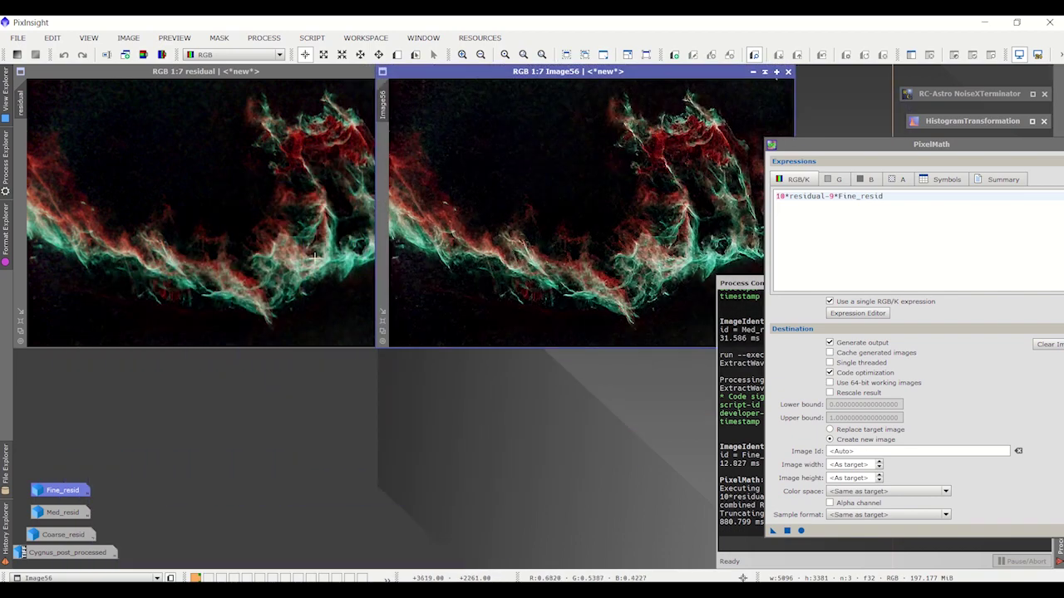
pyautogui.scroll(4, 665, 287)
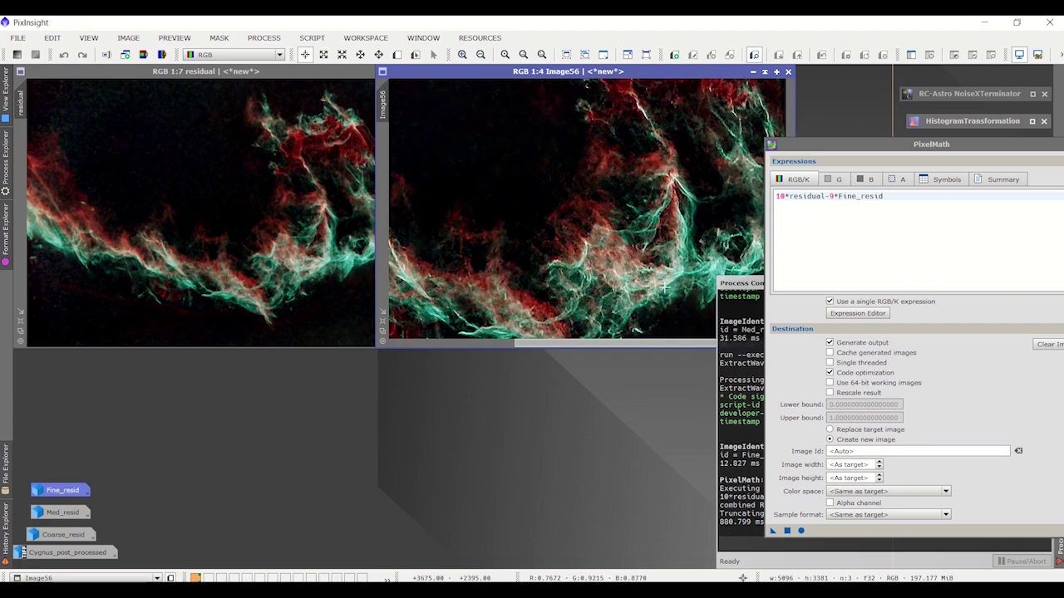
pyautogui.scroll(-3, 665, 287)
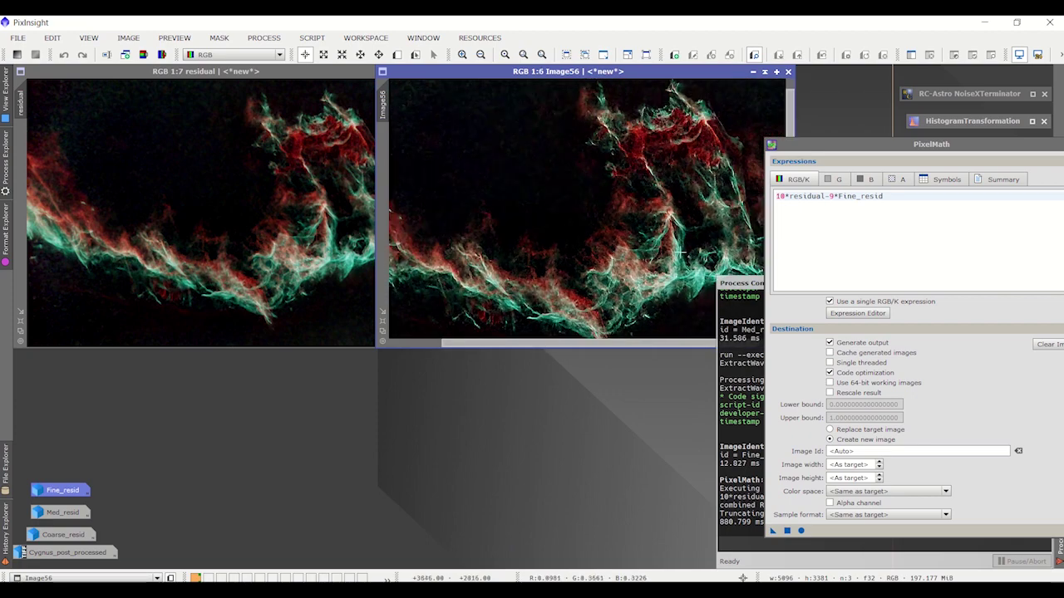
# - Change the PixelMath expression to 15*residual-14*Fine_resid
pyautogui.moveTo(912, 147); pyautogui.dragTo(576, 186)
pyautogui.click(445, 236)
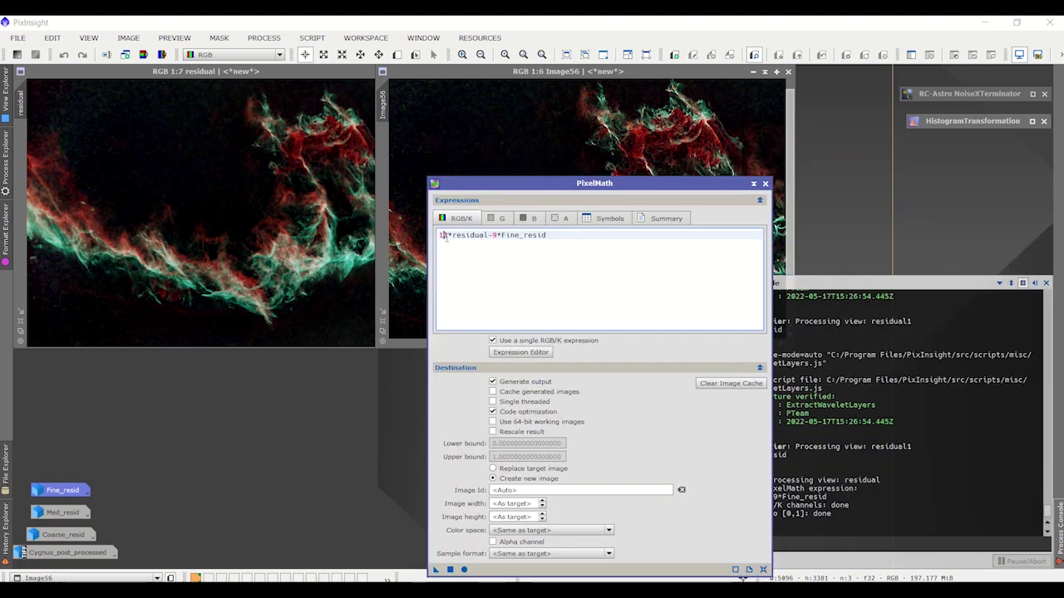
pyautogui.doubleClick(495, 236)
pyautogui.write('14')
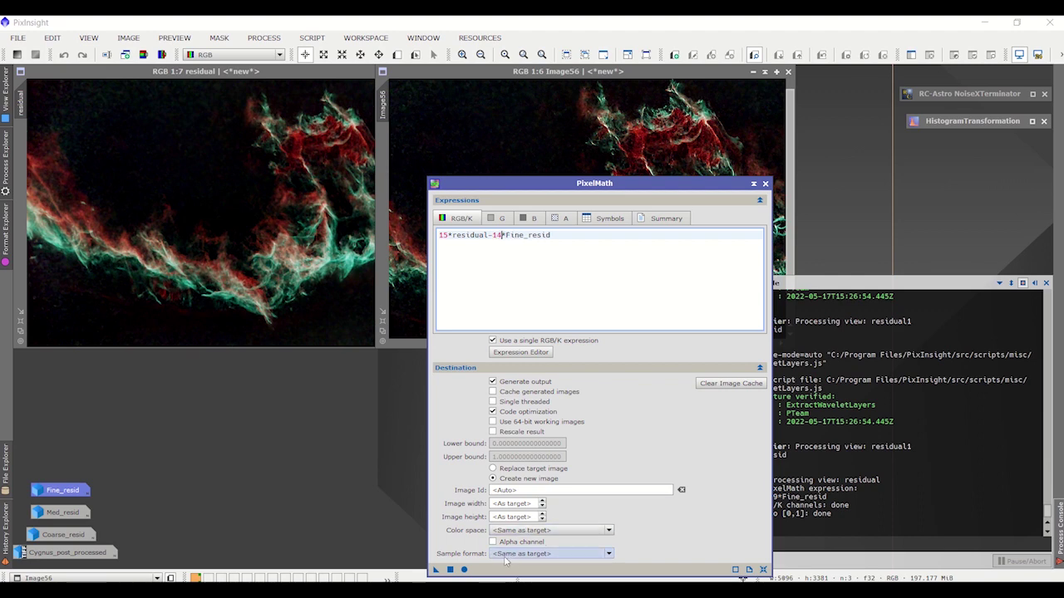
# - Apply the 15*residual-14*Fine_resid expression as a new image, fit its window to the view and collapse PixelMath
pyautogui.click(450, 570)
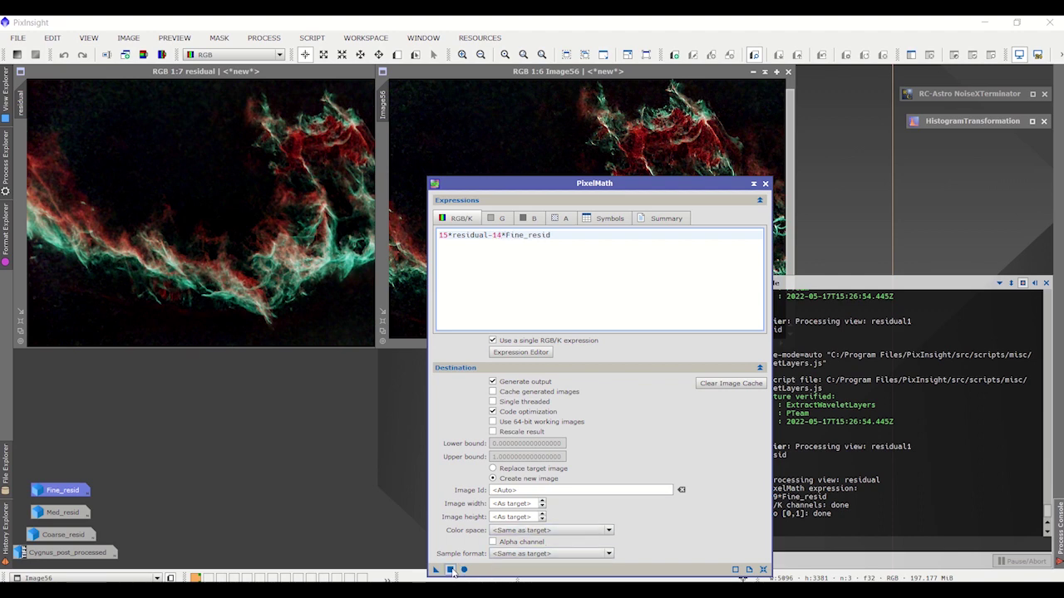
pyautogui.scroll(-1, 225, 169)
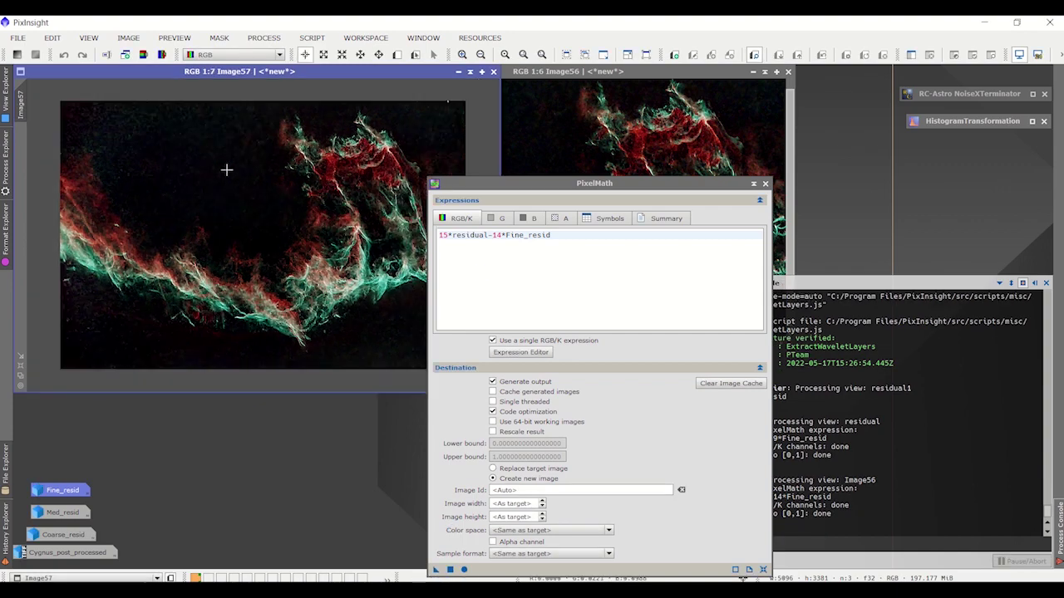
pyautogui.click(88, 38)
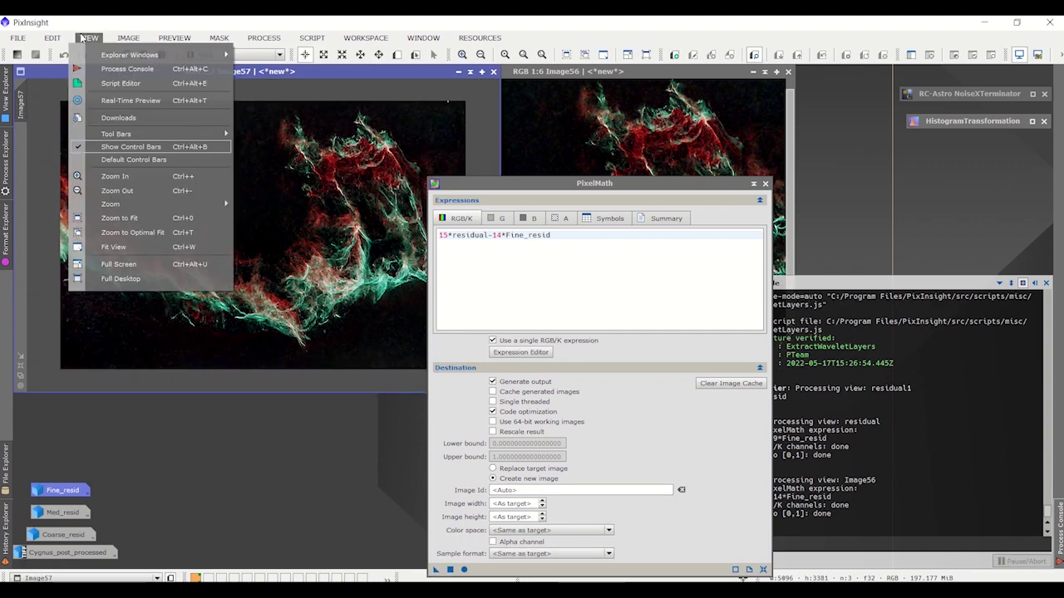
pyautogui.click(120, 246)
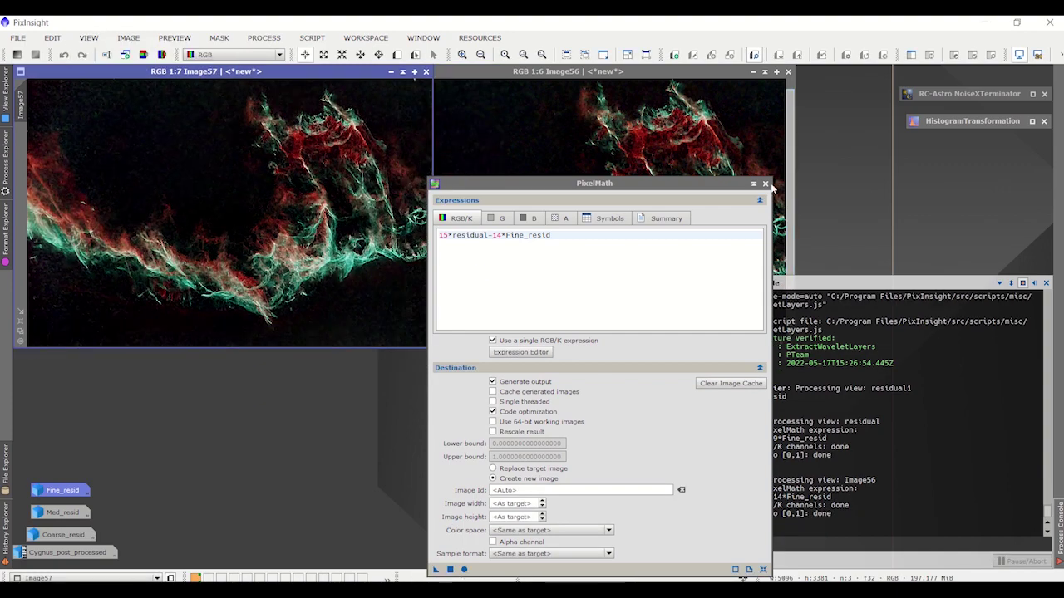
pyautogui.click(753, 184)
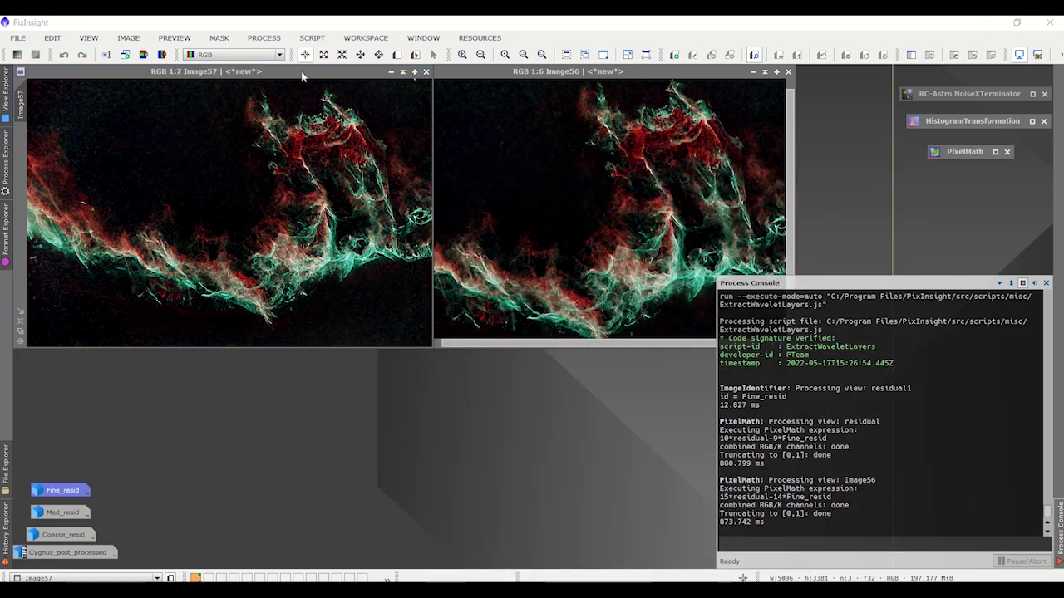
# - Place the 15*residual-14*Fine_resid trial below the other images, compare its filament detail with the 10*residual-9*Fine_resid result, and close the trial
pyautogui.moveTo(330, 71); pyautogui.dragTo(558, 291)
pyautogui.scroll(-2, 561, 503)
pyautogui.scroll(4, 561, 503)
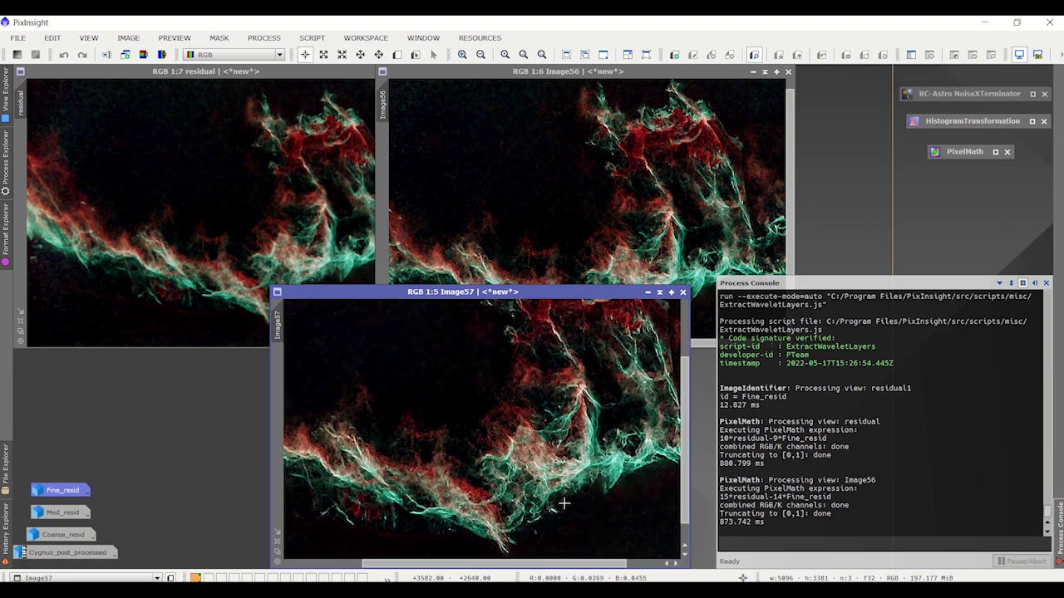
pyautogui.click(653, 210)
pyautogui.scroll(2, 652, 210)
pyautogui.moveTo(653, 210); pyautogui.dragTo(632, 297)
pyautogui.click(538, 509)
pyautogui.scroll(2, 538, 508)
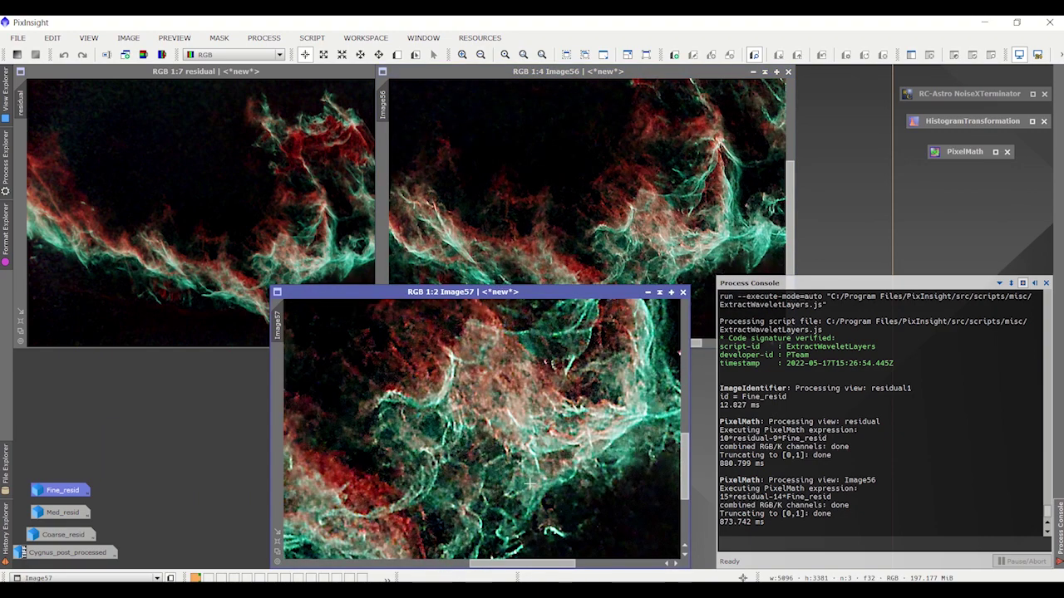
pyautogui.click(582, 197)
pyautogui.scroll(1, 582, 197)
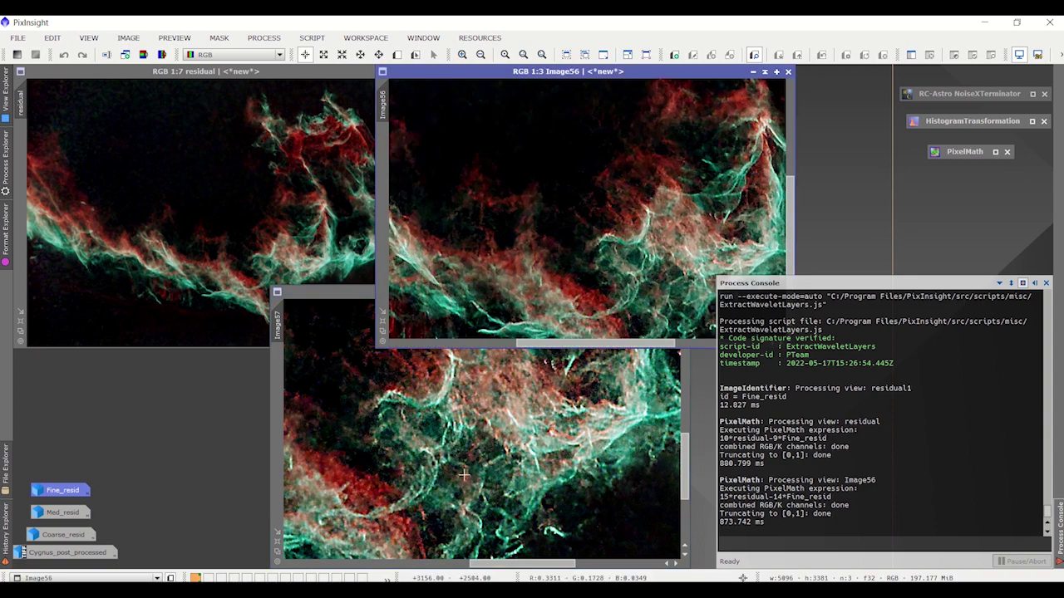
pyautogui.click(390, 427)
pyautogui.scroll(-3, 391, 427)
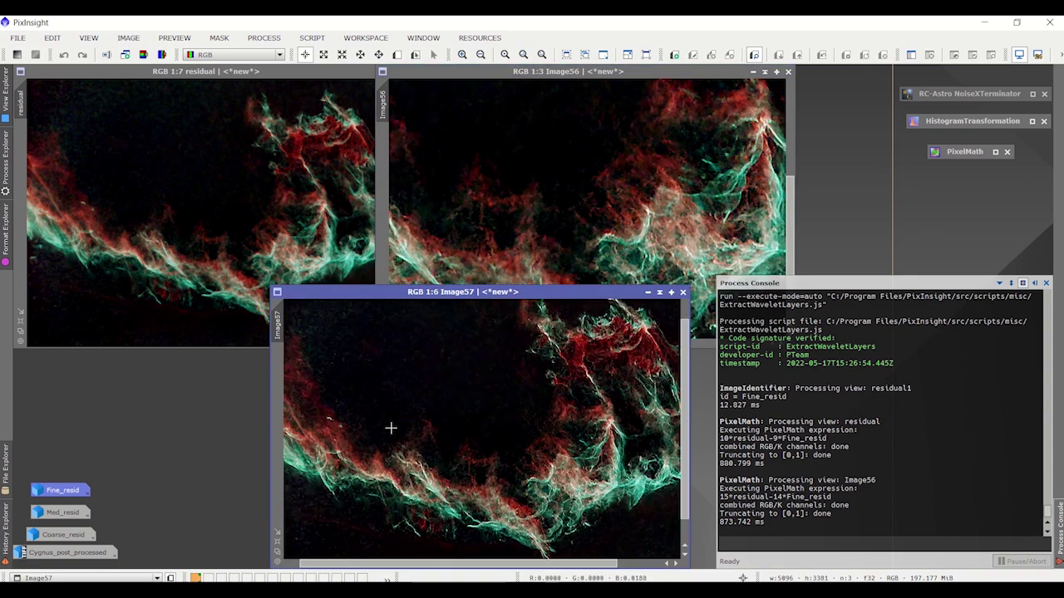
pyautogui.click(682, 292)
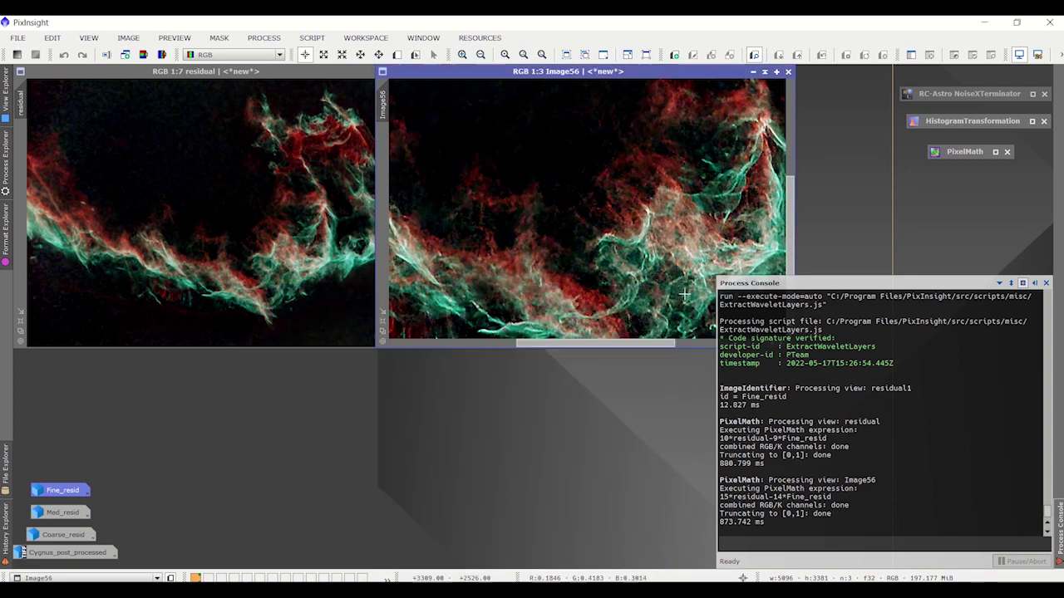
# - Rename the 10*residual-9*Fine_resid result as Fine_scale and minimize it, parking its icon beside the residual icons
pyautogui.scroll(-4, 597, 233)
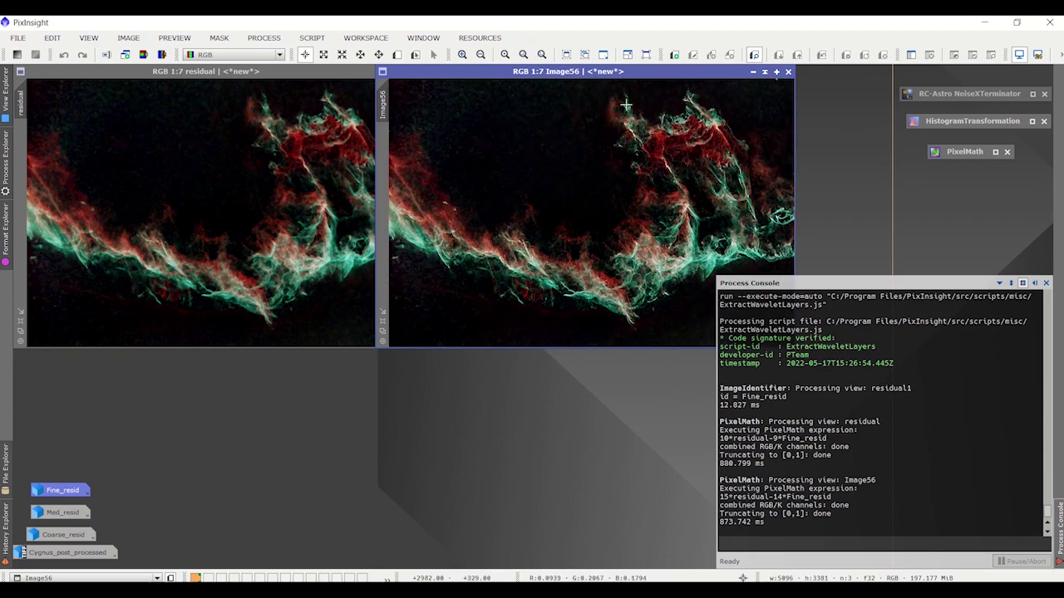
pyautogui.moveTo(634, 76); pyautogui.dragTo(459, 165)
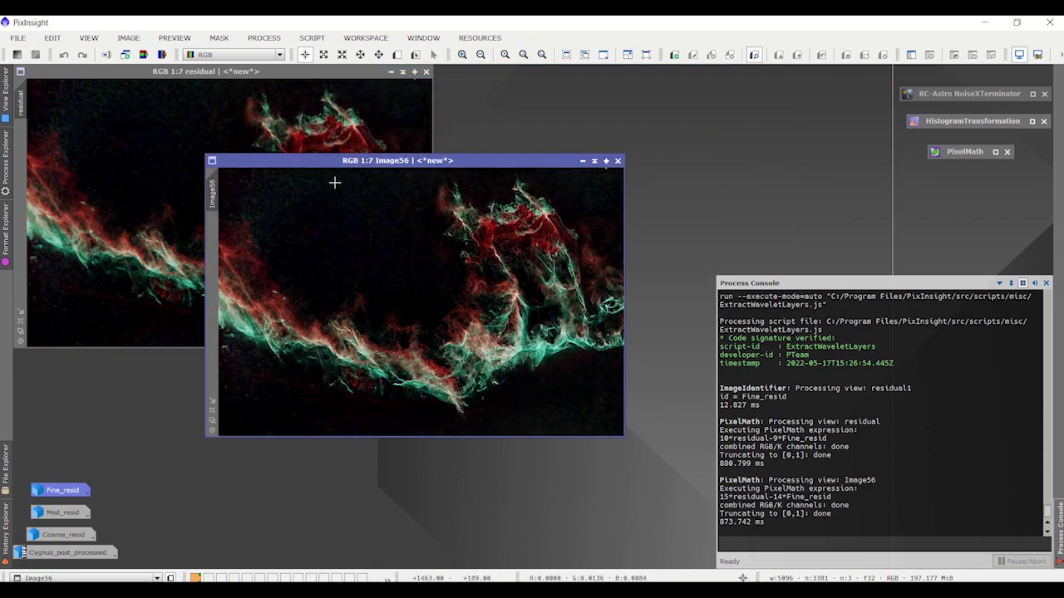
pyautogui.doubleClick(213, 194)
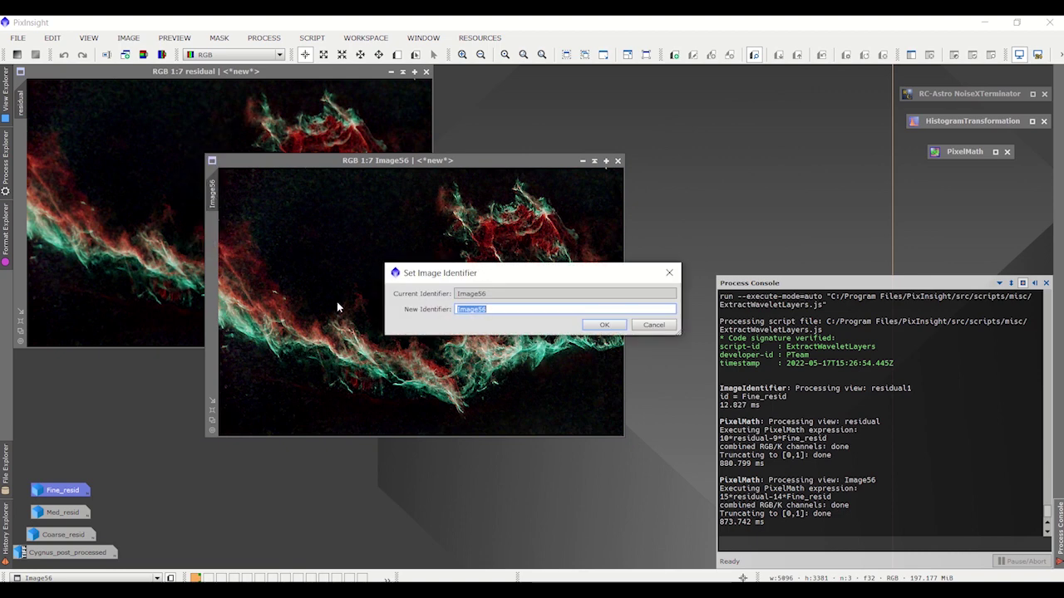
pyautogui.write('Fine')
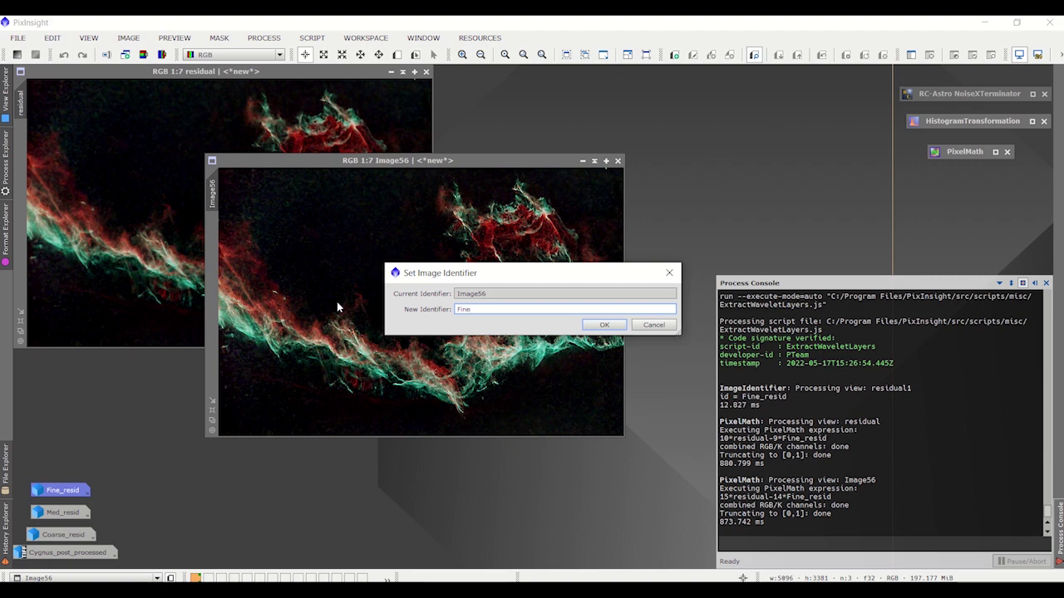
pyautogui.write('_scale')
pyautogui.click(604, 325)
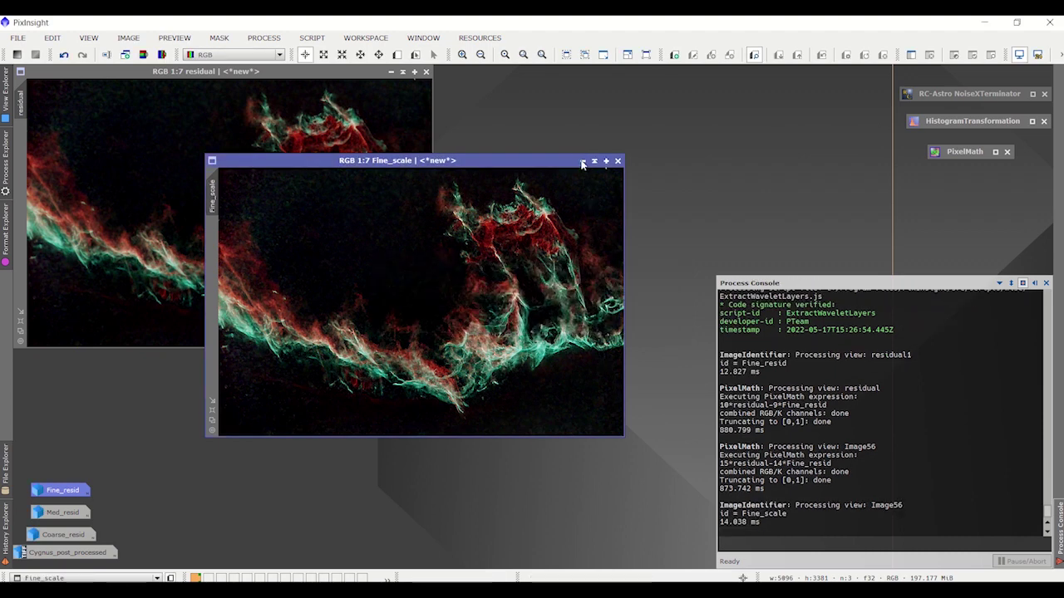
pyautogui.click(583, 161)
pyautogui.moveTo(446, 302); pyautogui.dragTo(201, 550)
# - Set the PixelMath expression to 5*residual-4*Med_resid and apply it, creating a new image
pyautogui.doubleClick(944, 154)
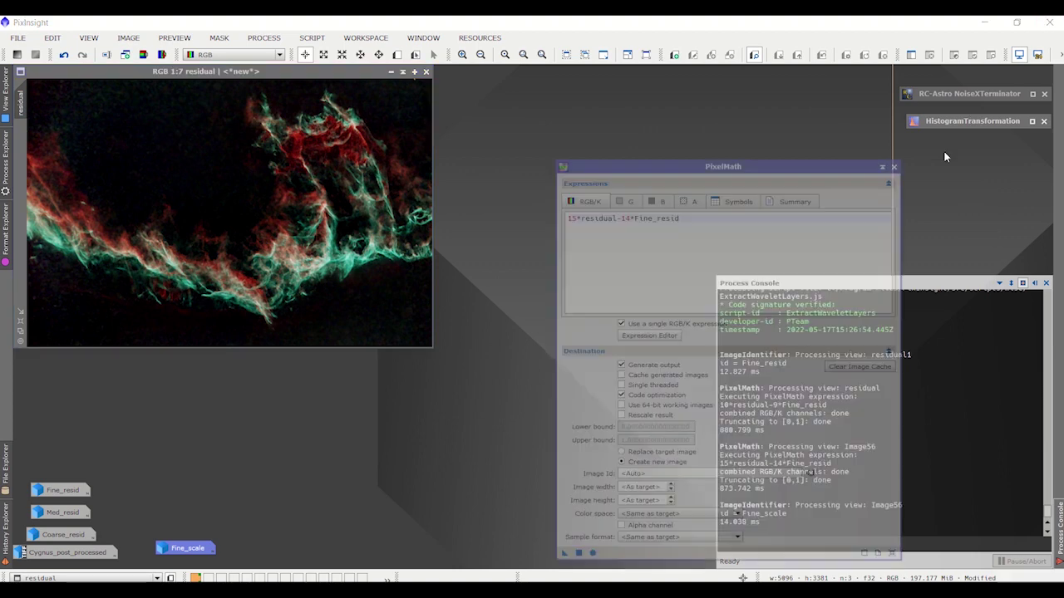
pyautogui.moveTo(525, 239); pyautogui.dragTo(506, 239)
pyautogui.write('Med')
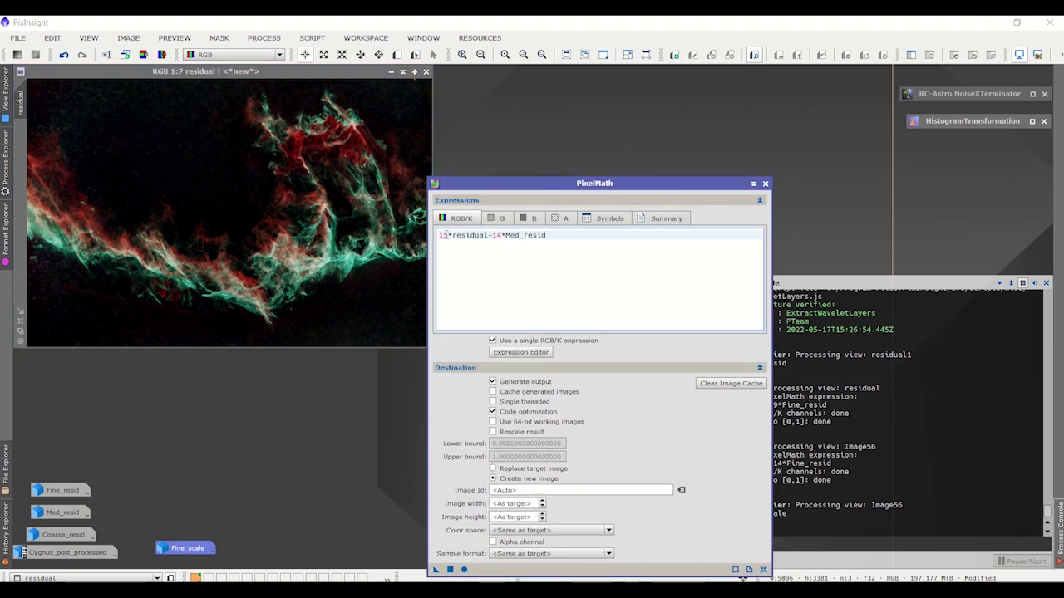
pyautogui.press('BackSpace')
pyautogui.moveTo(439, 236); pyautogui.dragTo(495, 234)
pyautogui.click(493, 236)
pyautogui.press('BackSpace')
pyautogui.moveTo(523, 185); pyautogui.dragTo(557, 109)
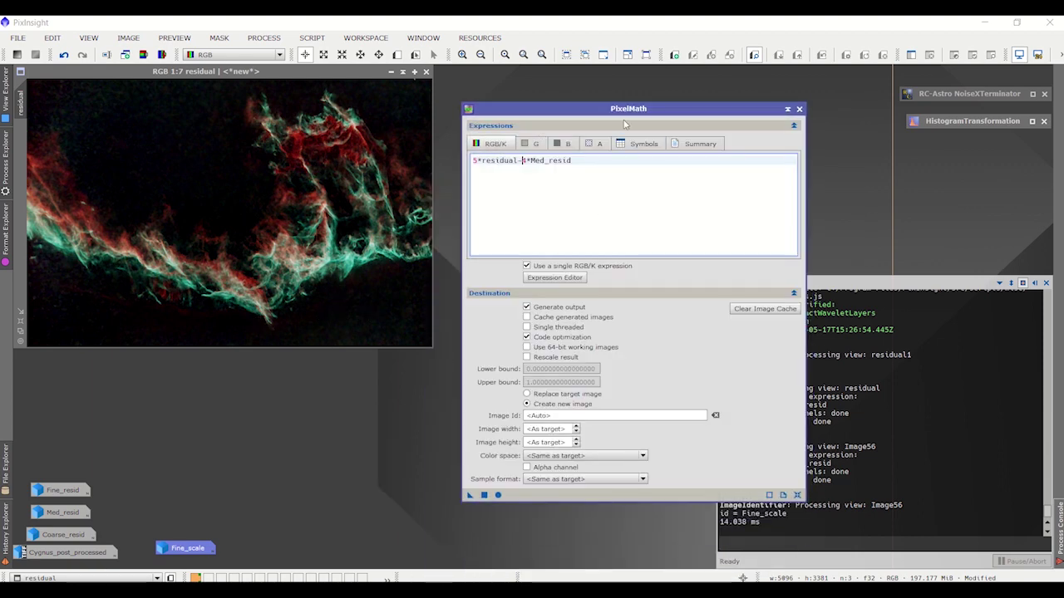
pyautogui.moveTo(628, 111); pyautogui.dragTo(645, 82)
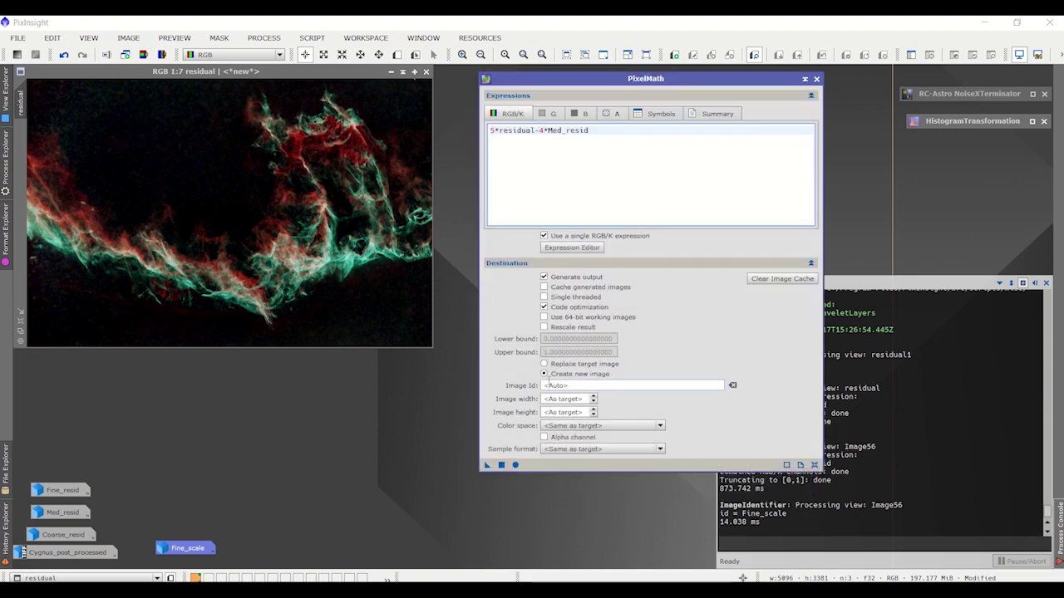
pyautogui.click(501, 465)
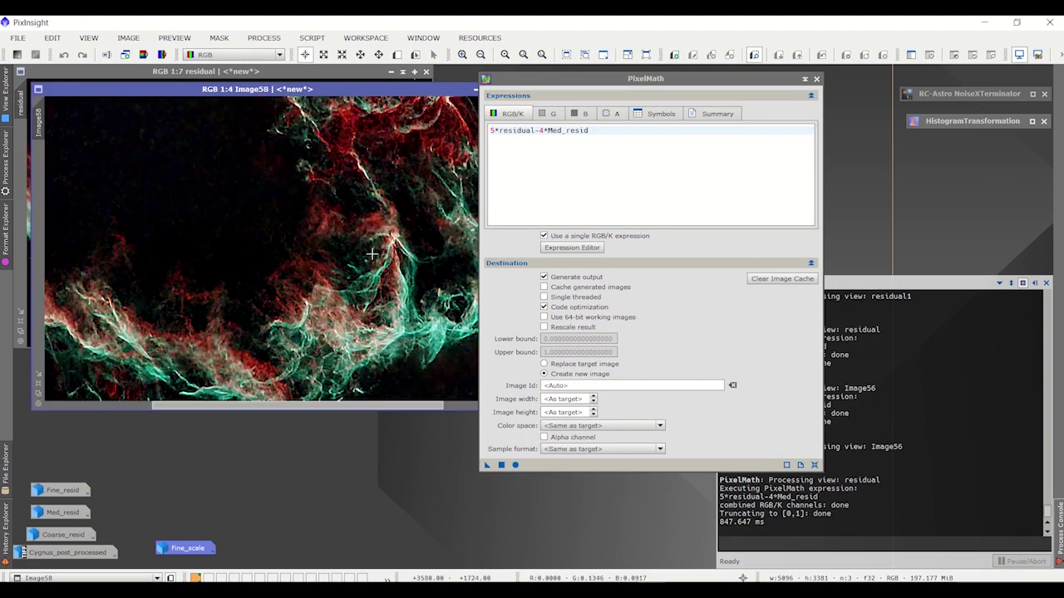
# - Inspect the 5*residual-4*Med_resid result at 1:6 and in close-up, with PixelMath moved clear of the image
pyautogui.doubleClick(187, 549)
pyautogui.moveTo(290, 160); pyautogui.dragTo(105, 154)
pyautogui.click(293, 155)
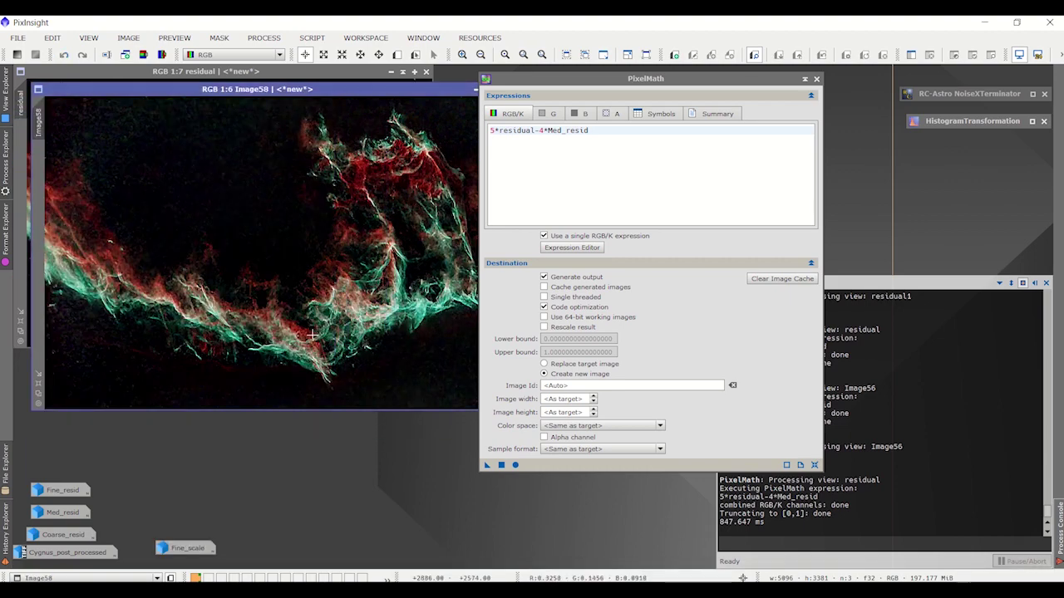
pyautogui.scroll(-1, 368, 368)
pyautogui.moveTo(555, 81); pyautogui.dragTo(675, 138)
pyautogui.scroll(2, 391, 341)
pyautogui.scroll(-1, 414, 344)
# - Change the PixelMath expression to 6*residual-5*Med_resid and apply it, creating another new image
pyautogui.click(611, 188)
pyautogui.write('6')
pyautogui.write('5')
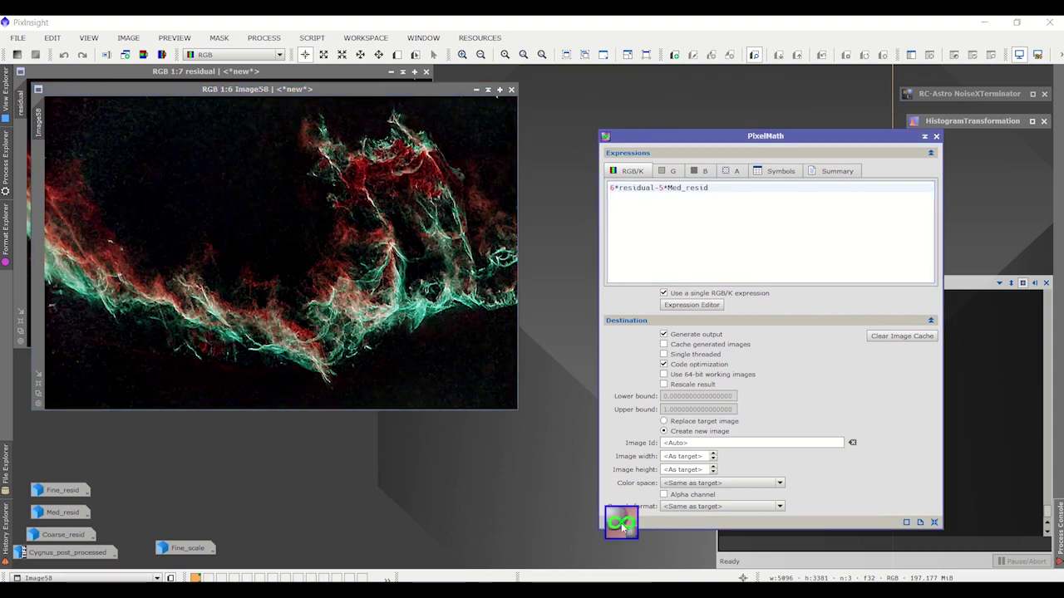
pyautogui.click(621, 522)
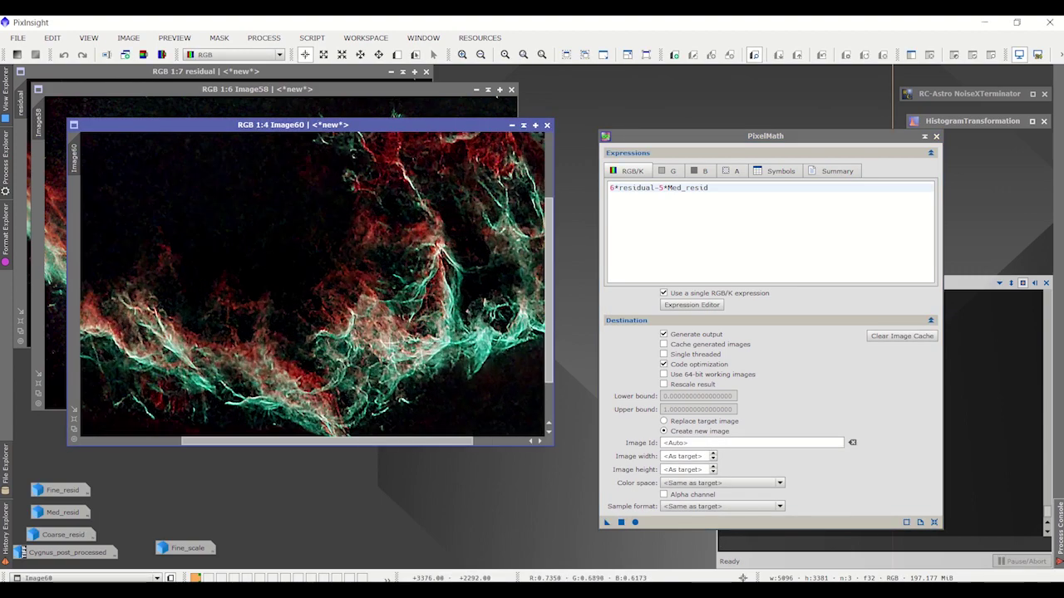
# - Compare the 6*residual-5*Med_resid trial with the previous medium-scale result and close the trial
pyautogui.scroll(2, 391, 349)
pyautogui.moveTo(262, 124); pyautogui.dragTo(358, 315)
pyautogui.click(413, 329)
pyautogui.scroll(2, 413, 329)
pyautogui.scroll(-2, 413, 329)
pyautogui.click(299, 447)
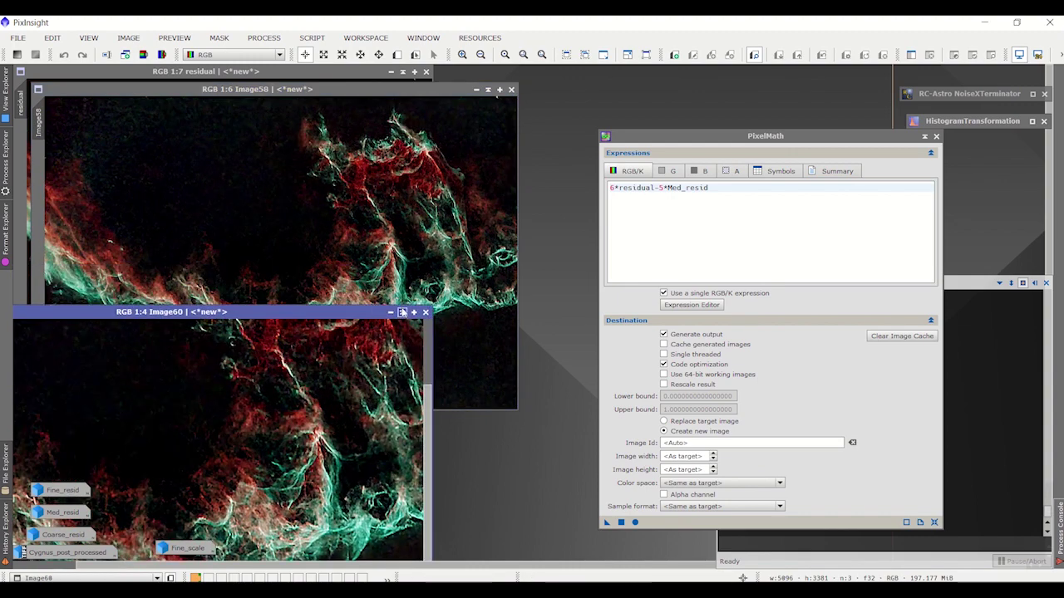
pyautogui.click(424, 309)
# - Rename the 5*residual-4*Med_resid result as Med_scale and minimize it, placing its icon above Fine_scale
pyautogui.moveTo(361, 97); pyautogui.dragTo(439, 115)
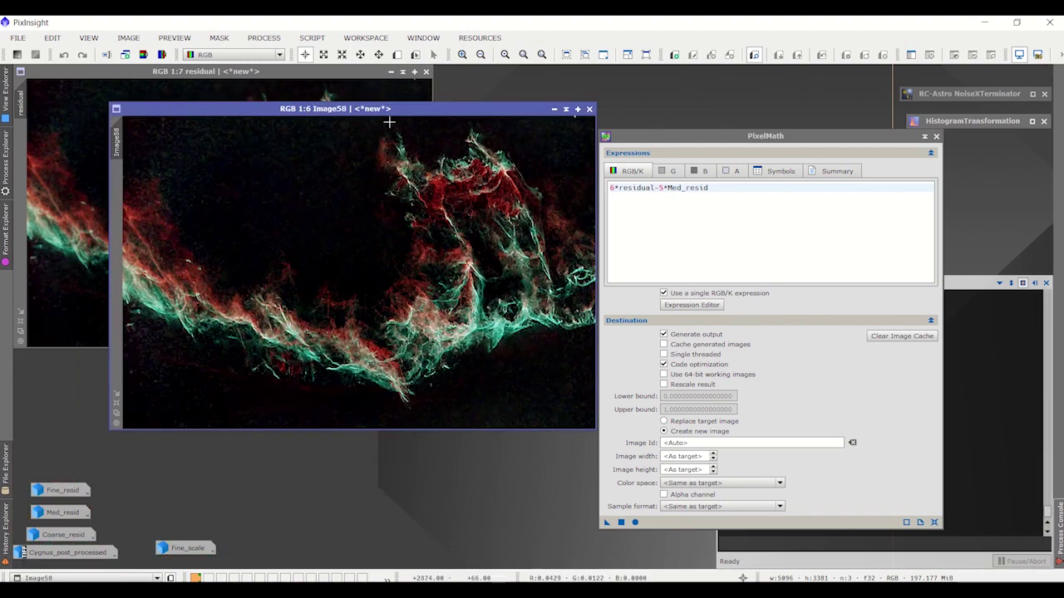
pyautogui.doubleClick(117, 143)
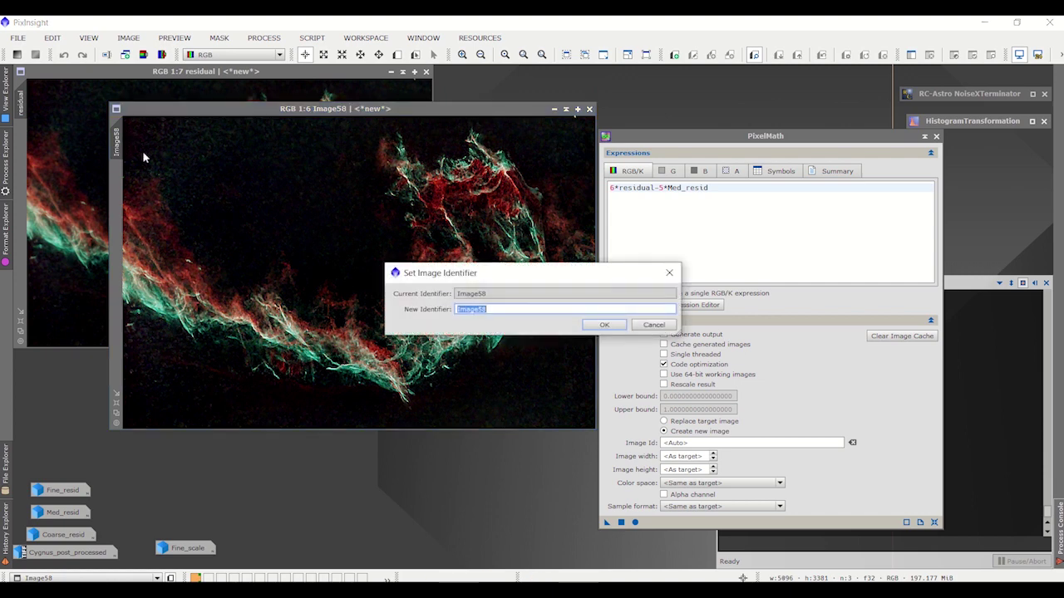
pyautogui.write('Med_scale')
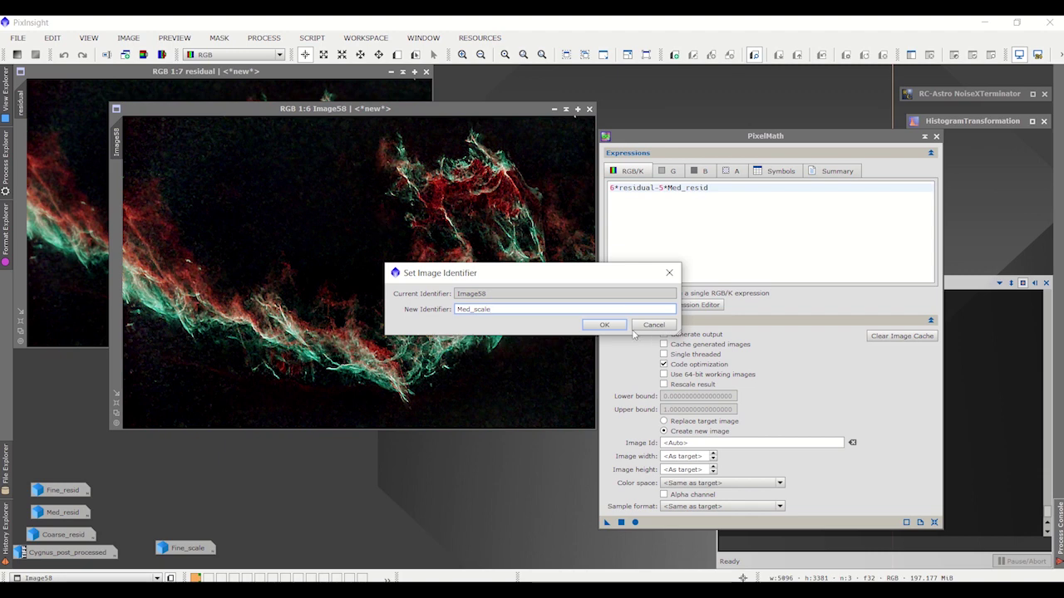
pyautogui.click(605, 325)
pyautogui.click(554, 109)
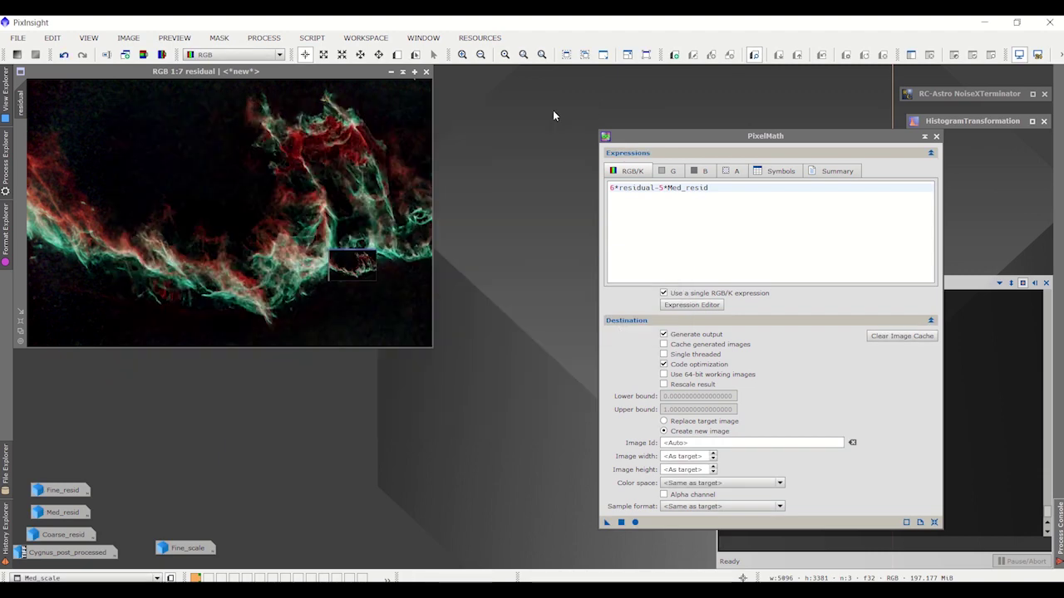
pyautogui.moveTo(382, 279); pyautogui.dragTo(184, 538)
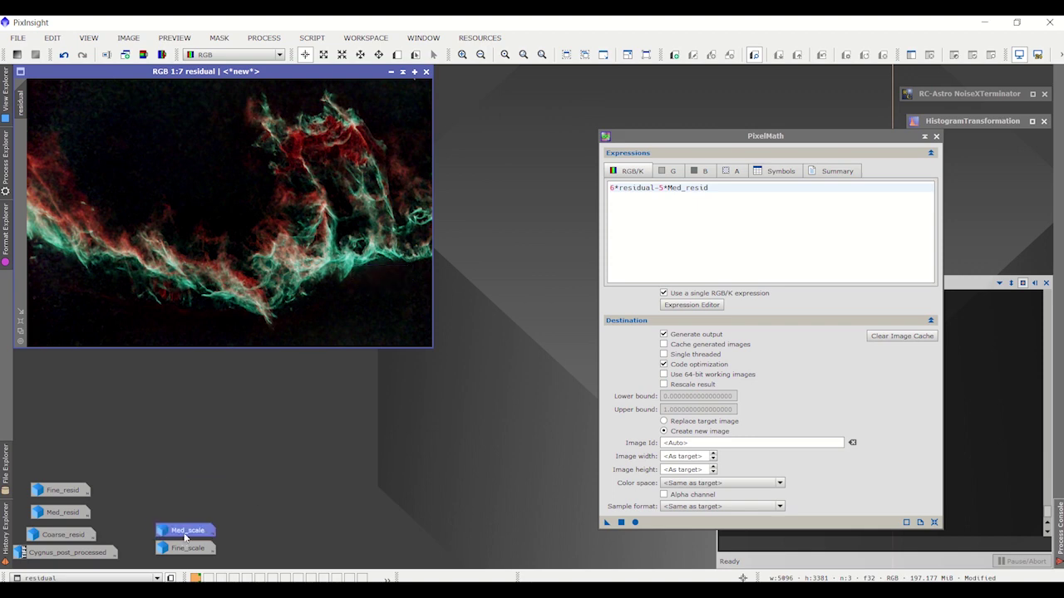
# - Set the PixelMath expression to 3*residual-2*Coarse_resid, apply it as a new image and inspect the result's detail
pyautogui.click(682, 188)
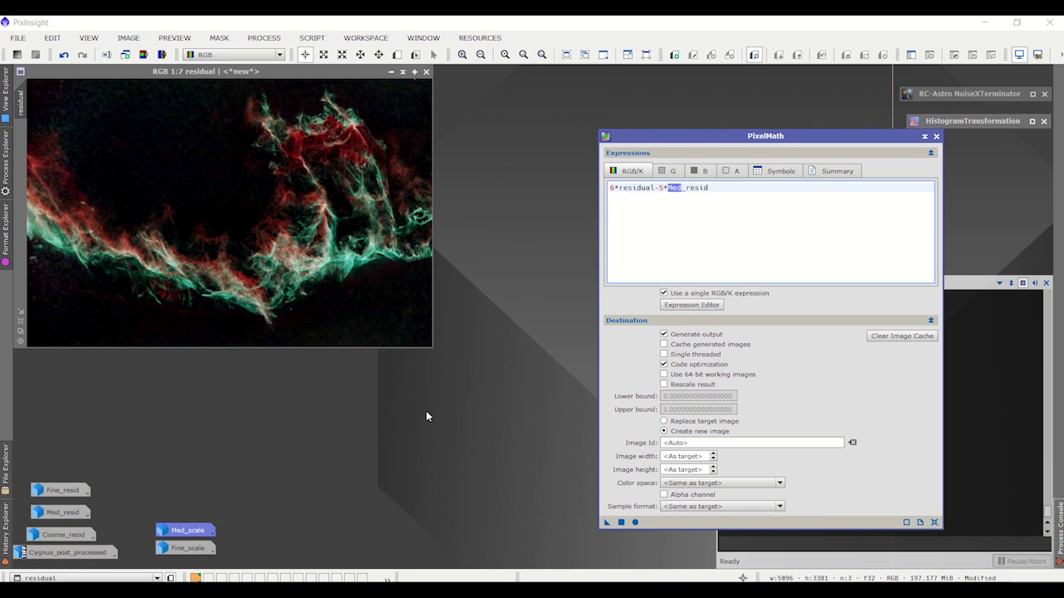
pyautogui.write('Coarse')
pyautogui.moveTo(615, 188); pyautogui.dragTo(610, 188)
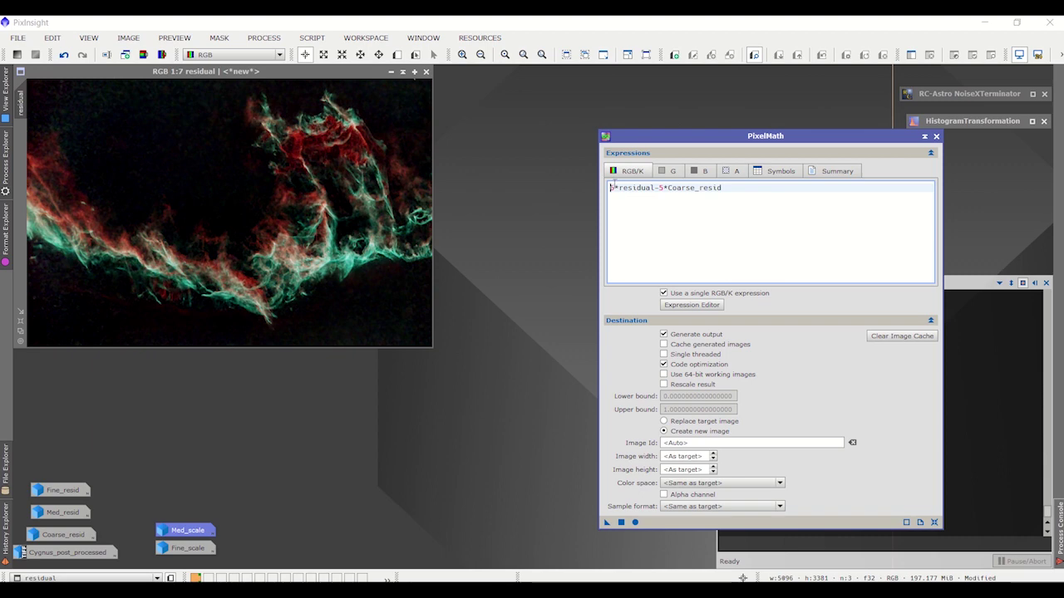
pyautogui.click(612, 195)
pyautogui.click(615, 188)
pyautogui.write('3')
pyautogui.write('2')
pyautogui.click(621, 522)
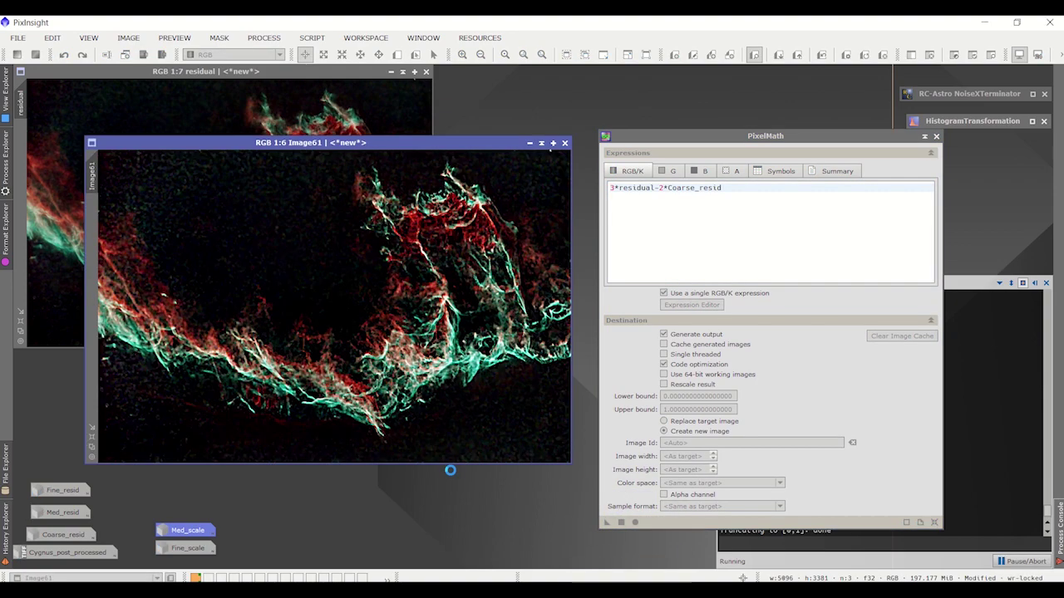
pyautogui.scroll(-2, 407, 408)
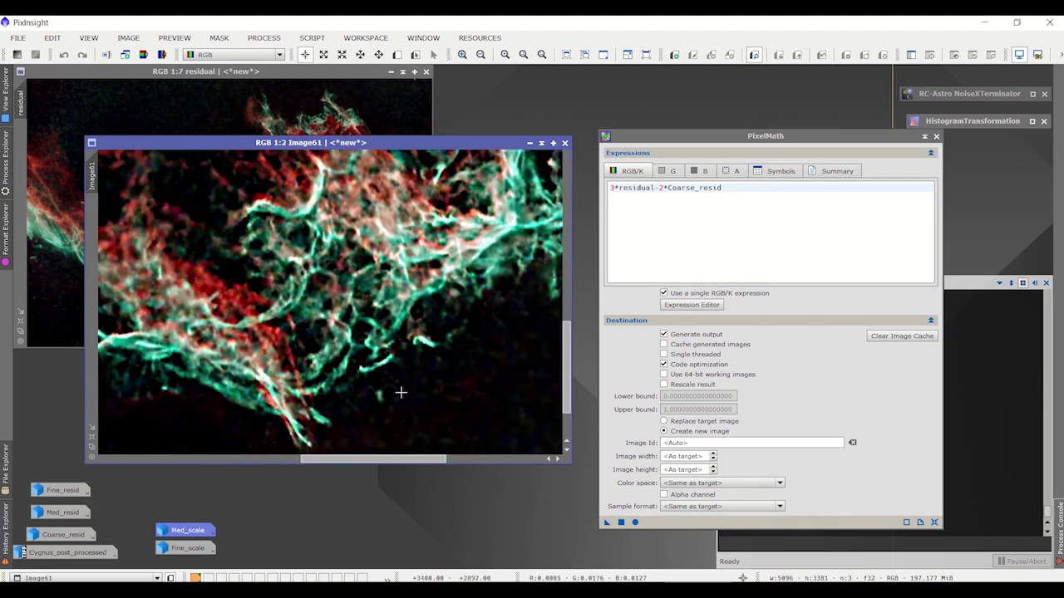
# - Change the PixelMath expression to 2*residual-1*Coarse_resid and apply it to the coarse-scale trial image, replacing its contents
pyautogui.click(615, 188)
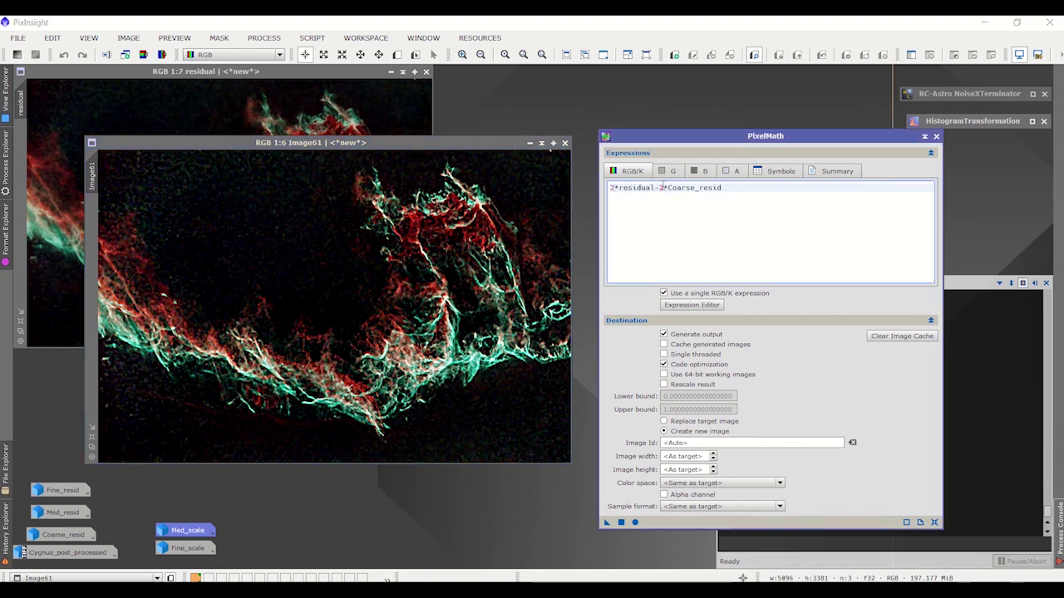
pyautogui.doubleClick(662, 187)
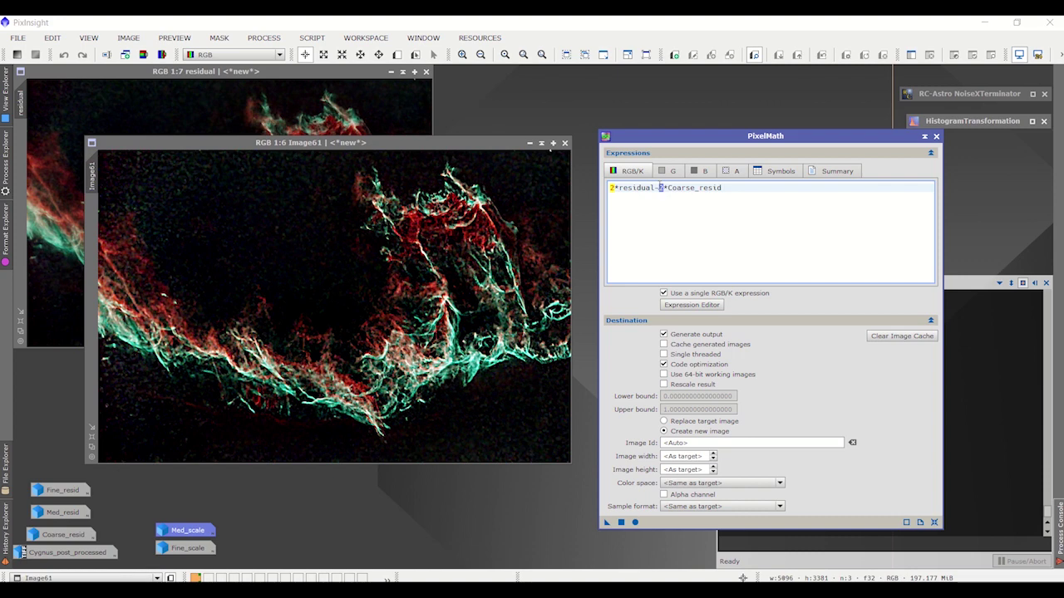
pyautogui.click(664, 421)
pyautogui.moveTo(607, 524); pyautogui.dragTo(456, 388)
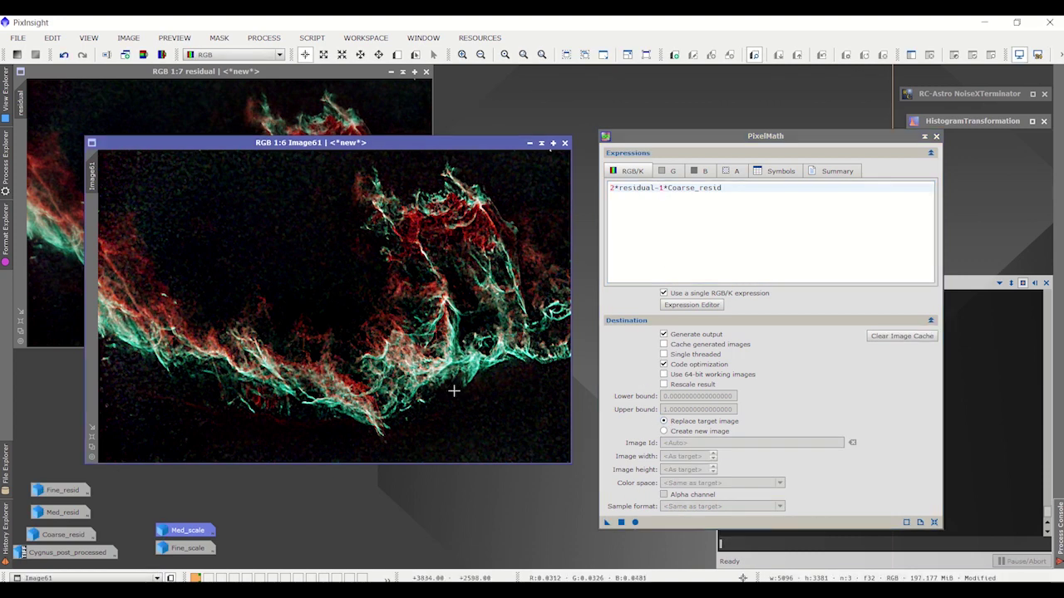
# - Compare the 2*residual-1*Coarse_resid result with the original residual image at several zoom levels, examining the nebula's filament detail
pyautogui.scroll(3, 452, 398)
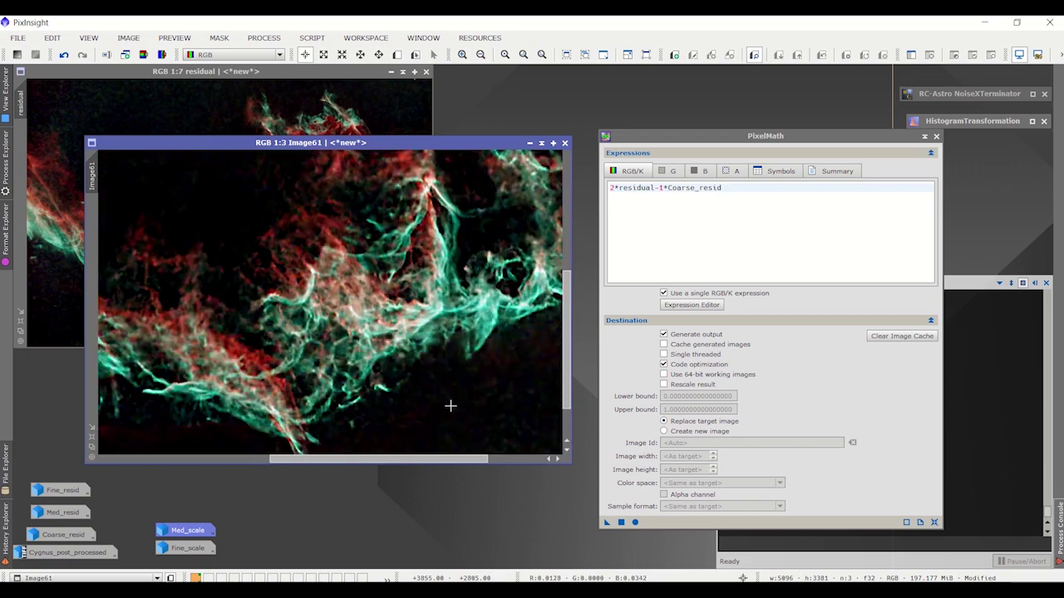
pyautogui.scroll(-2, 456, 391)
pyautogui.scroll(1, 462, 374)
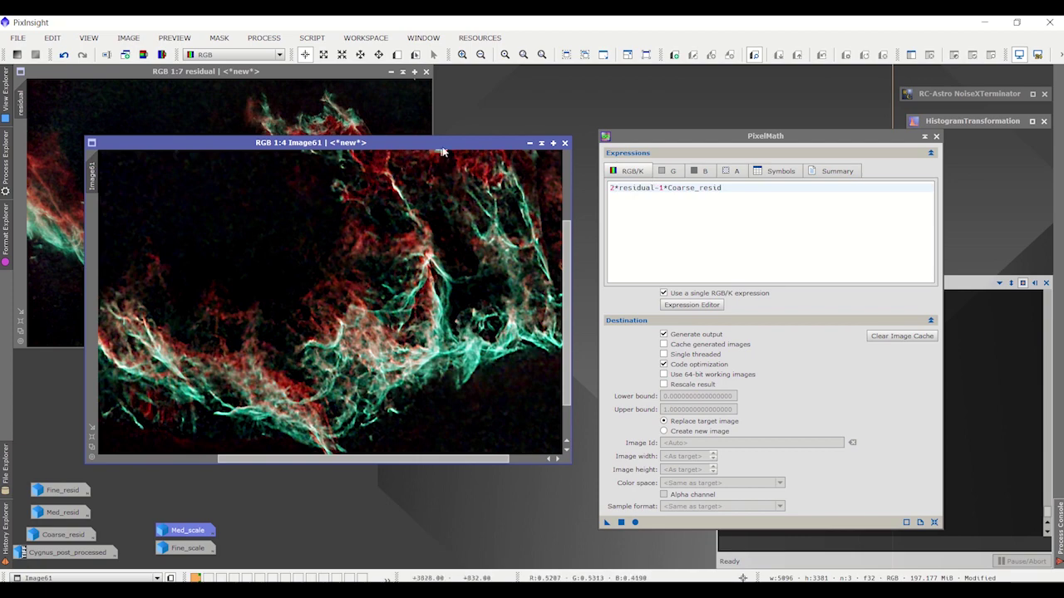
pyautogui.moveTo(449, 142); pyautogui.dragTo(405, 220)
pyautogui.scroll(-1, 406, 250)
pyautogui.scroll(2, 405, 250)
pyautogui.scroll(-2, 406, 295)
pyautogui.scroll(2, 392, 508)
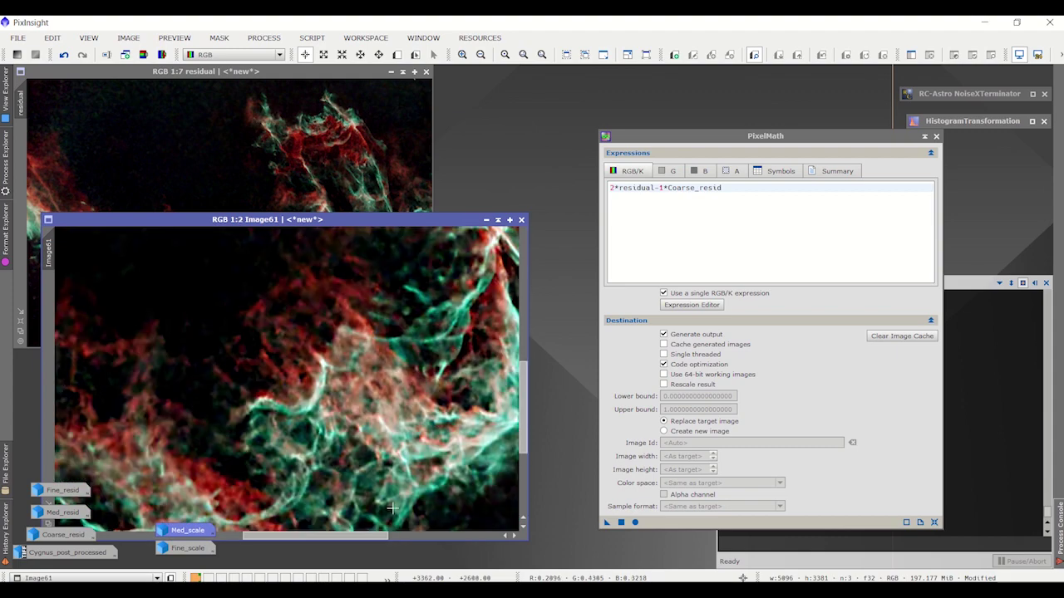
pyautogui.moveTo(394, 221); pyautogui.dragTo(352, 310)
pyautogui.scroll(3, 342, 257)
pyautogui.scroll(-1, 342, 258)
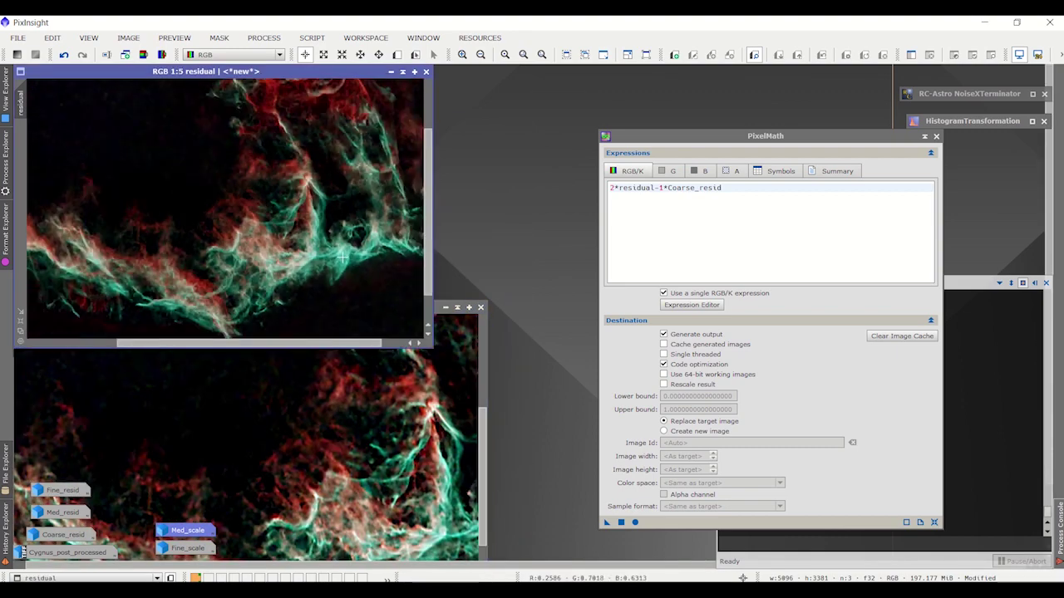
pyautogui.click(366, 491)
pyautogui.scroll(1, 367, 491)
pyautogui.scroll(-2, 440, 420)
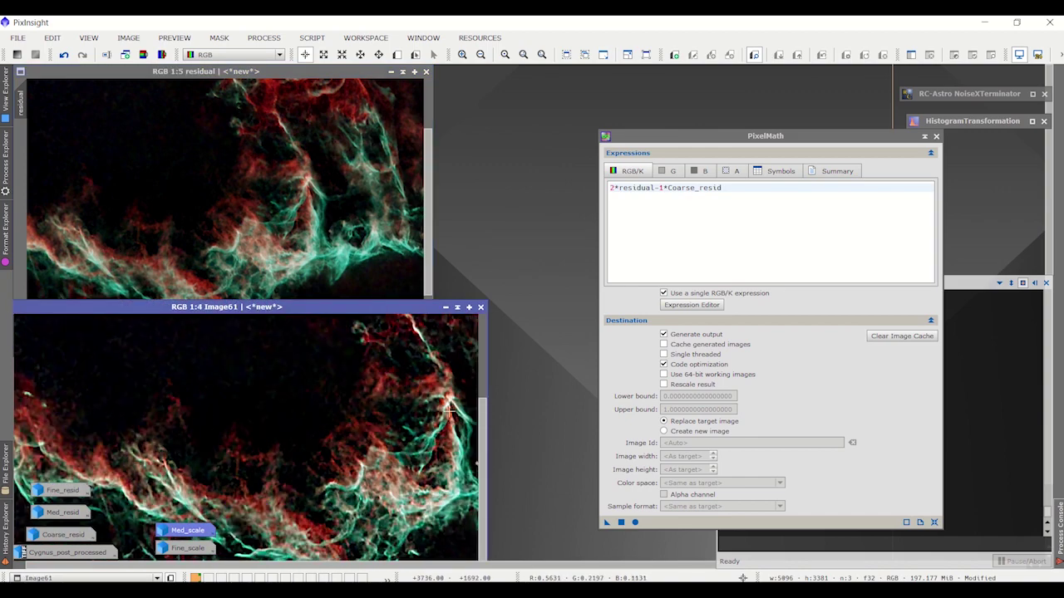
pyautogui.moveTo(412, 313); pyautogui.dragTo(447, 168)
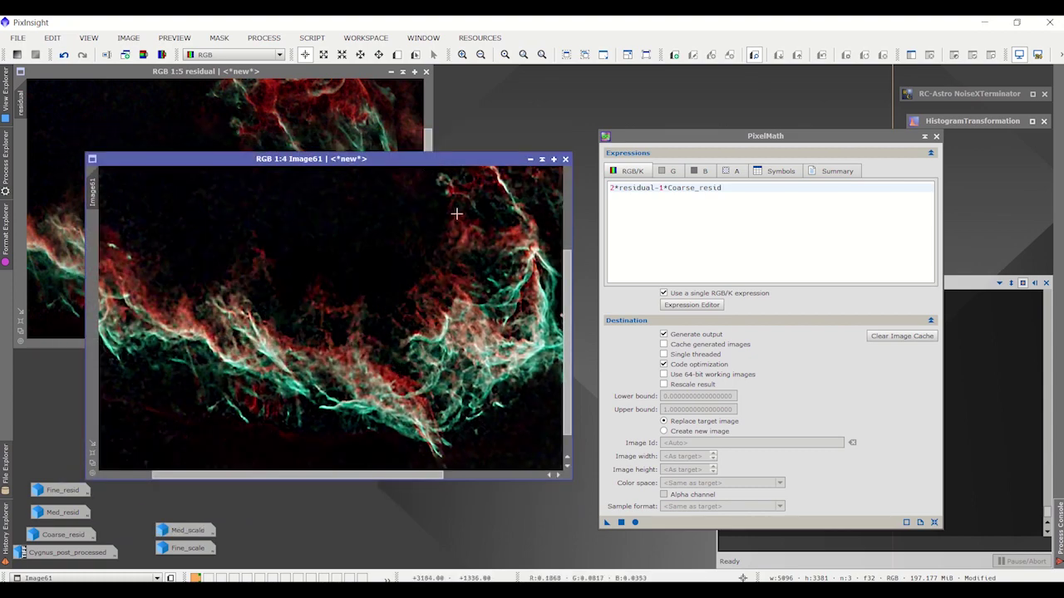
# - Rename the 2*residual-1*Coarse_resid result as Coarse_scale and minimize it, placing its icon above Med_scale
pyautogui.doubleClick(97, 197)
pyautogui.write('Coarse_scale')
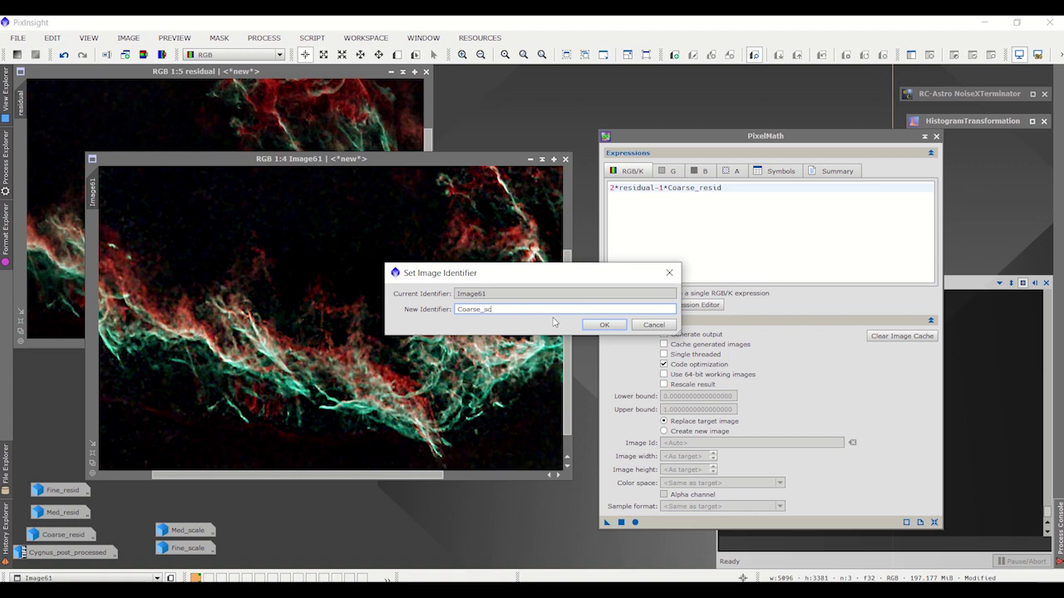
pyautogui.click(604, 325)
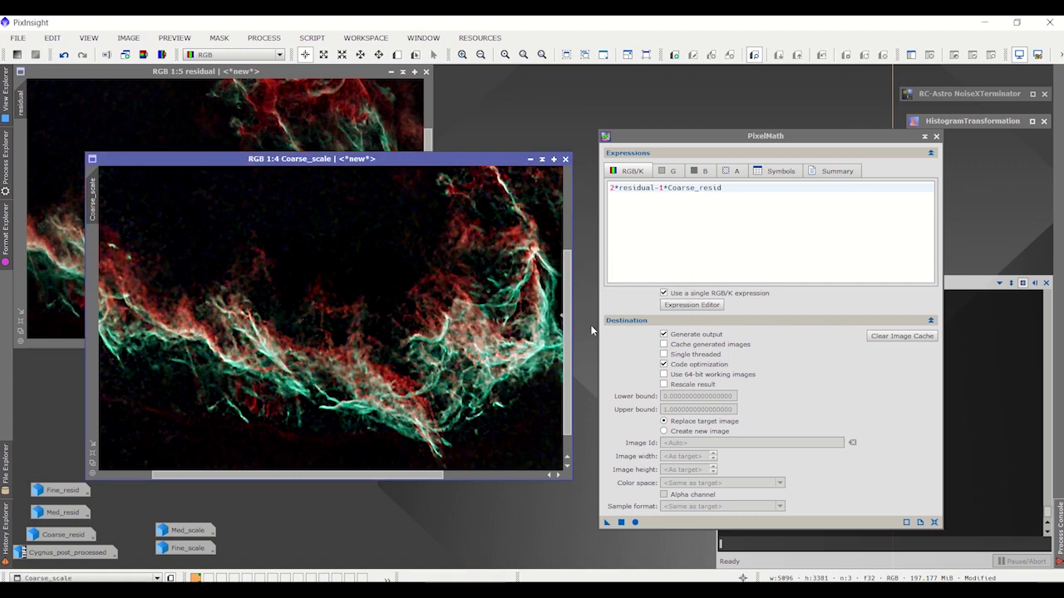
pyautogui.click(530, 158)
pyautogui.moveTo(359, 323); pyautogui.dragTo(178, 515)
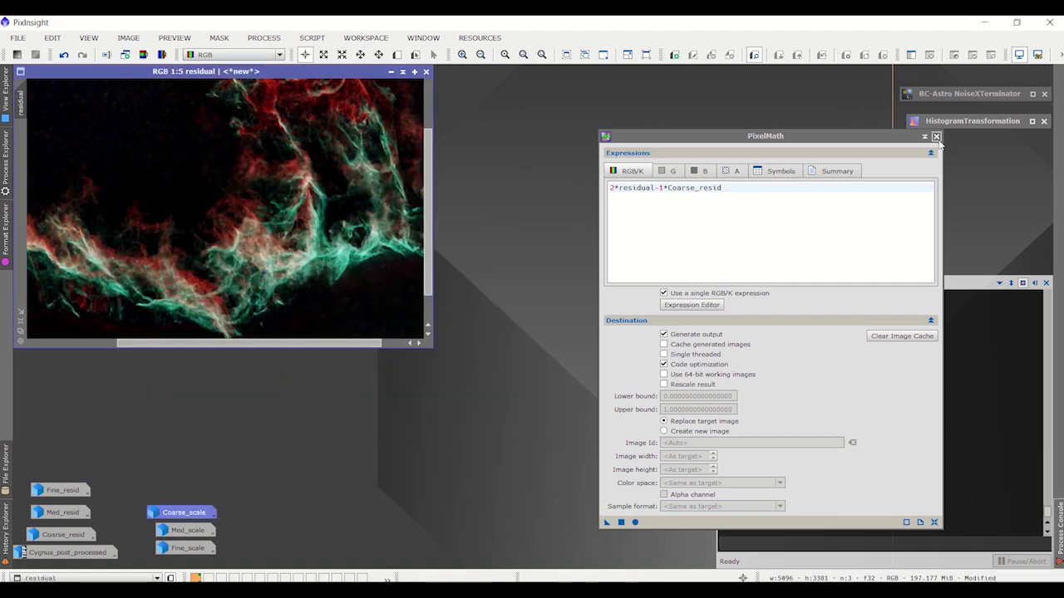
# - Move the PixelMath dialog up and reset it to clear the previous expression
pyautogui.moveTo(919, 137); pyautogui.dragTo(857, 94)
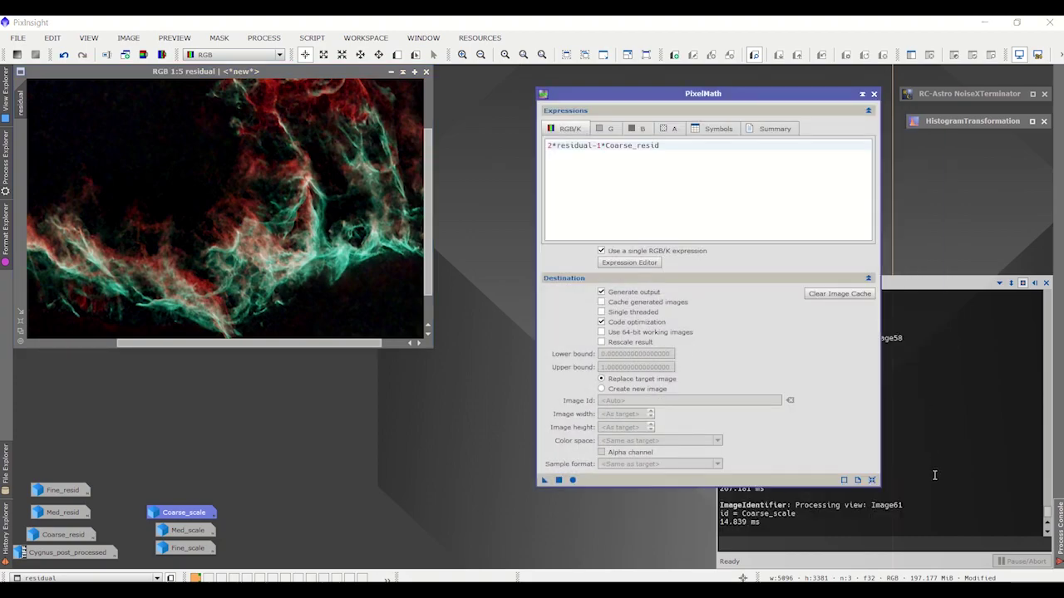
pyautogui.click(872, 481)
pyautogui.click(637, 262)
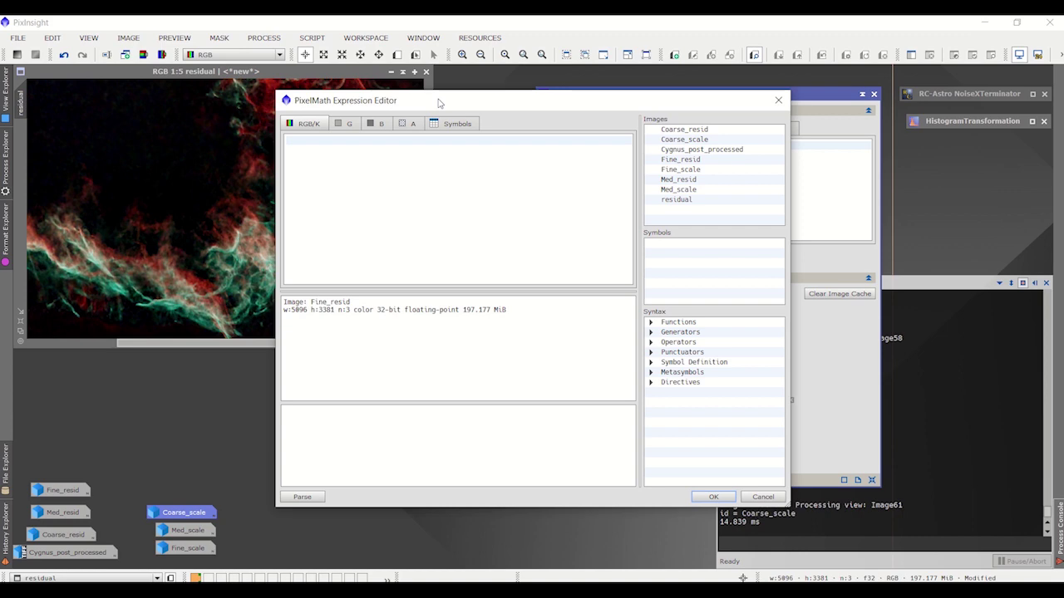
pyautogui.moveTo(440, 104); pyautogui.dragTo(586, 145)
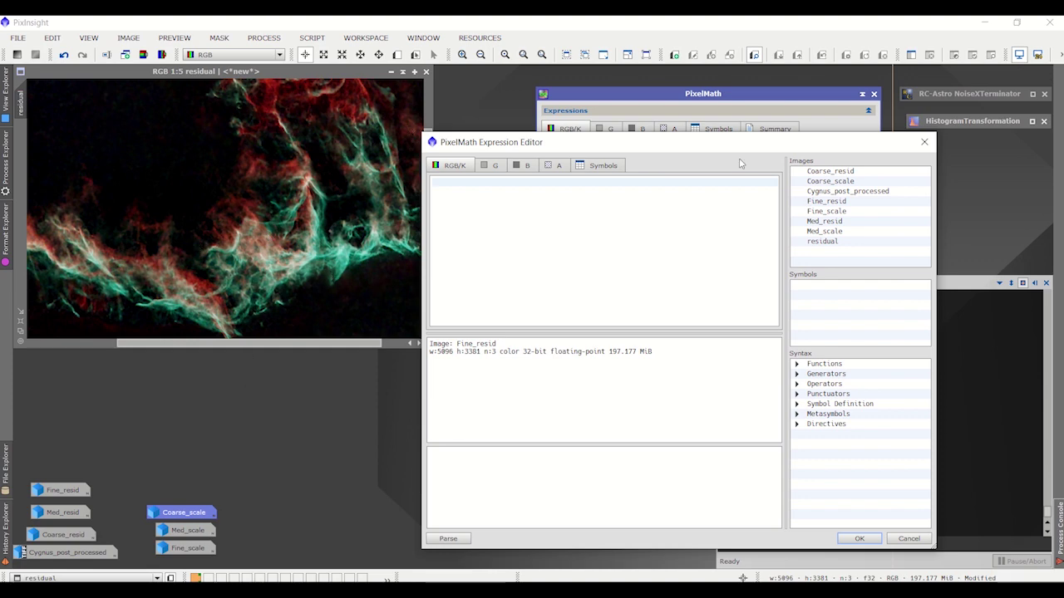
pyautogui.click(924, 142)
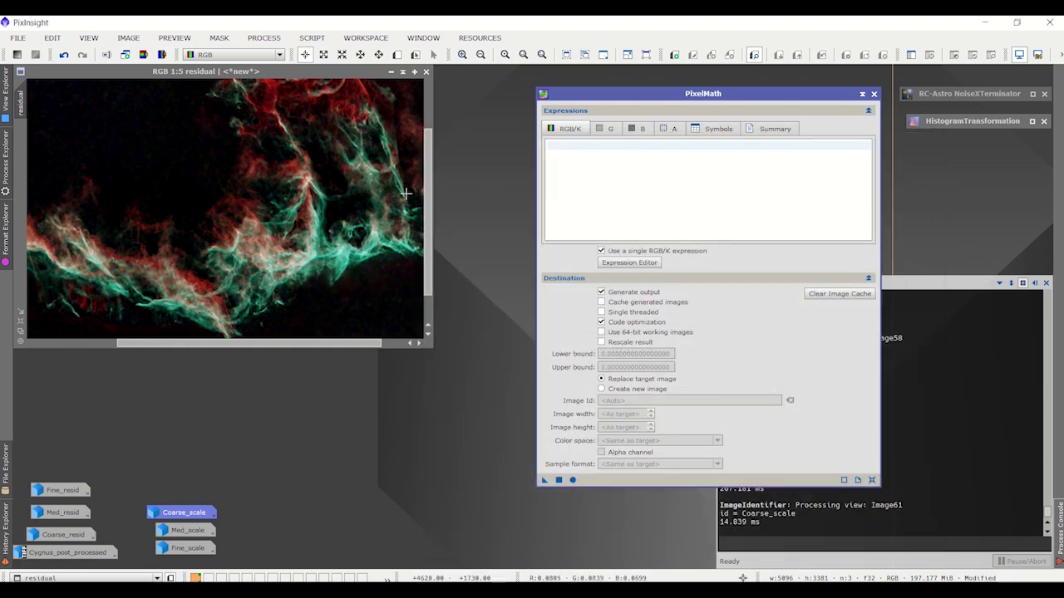
pyautogui.scroll(4, 352, 278)
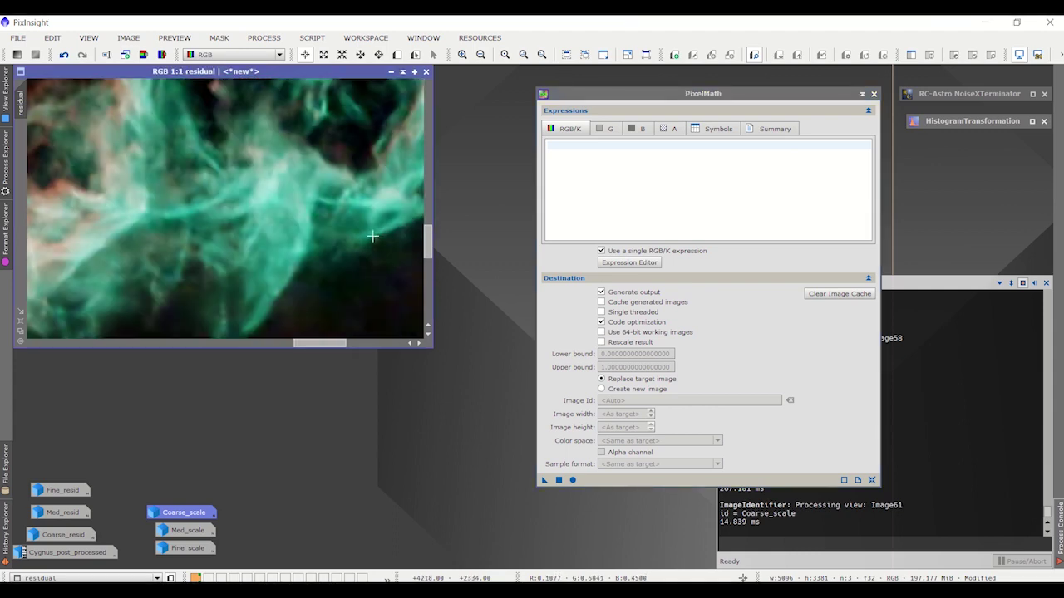
pyautogui.scroll(-5, 372, 237)
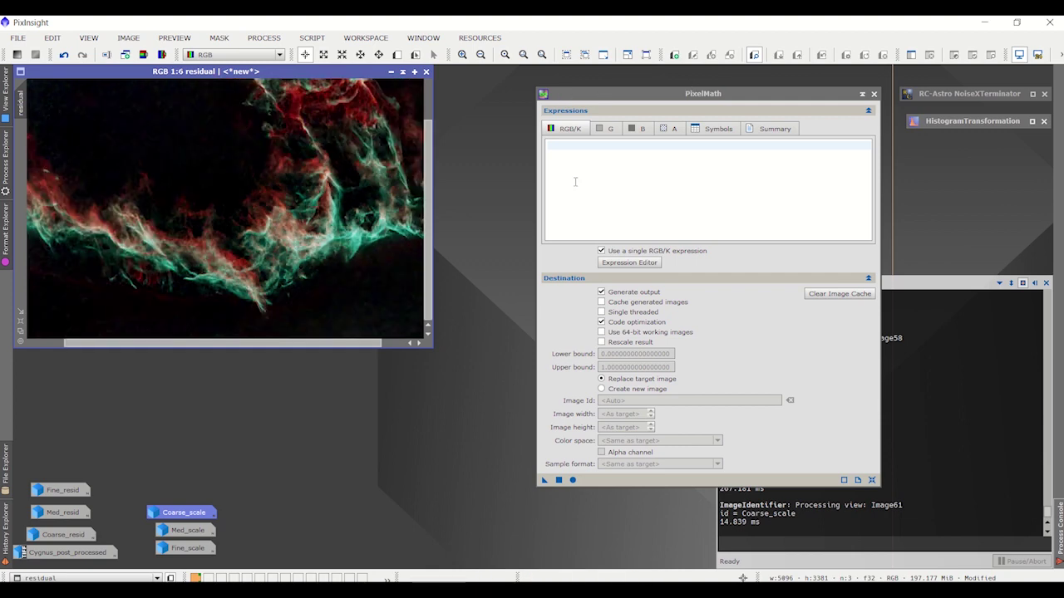
# - Enter 0.3*residual+0.3*Fine_scale as the first part of the PixelMath blend expression
pyautogui.click(571, 146)
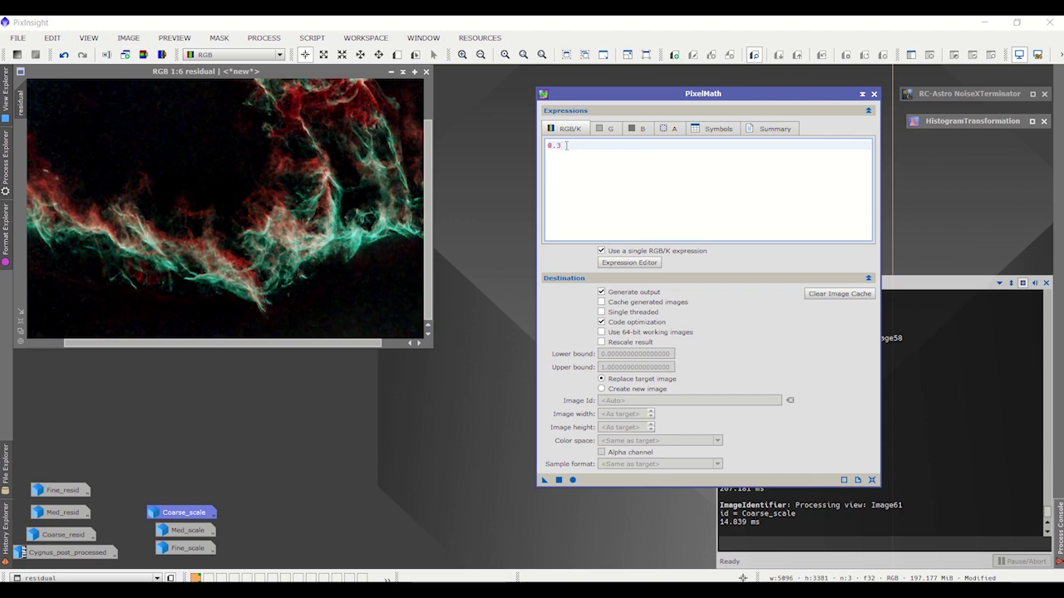
pyautogui.click(629, 262)
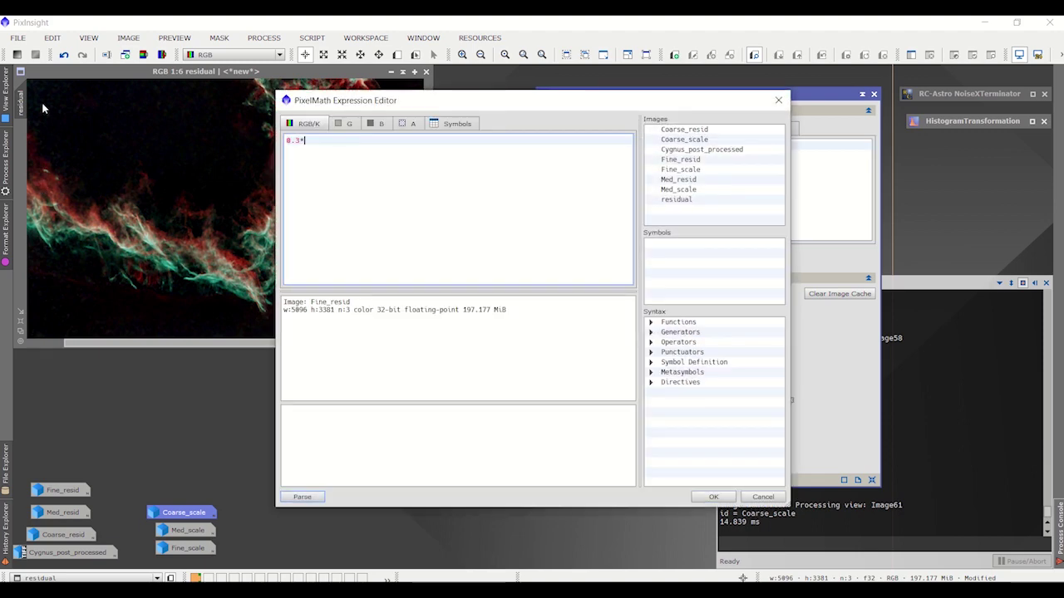
pyautogui.doubleClick(676, 199)
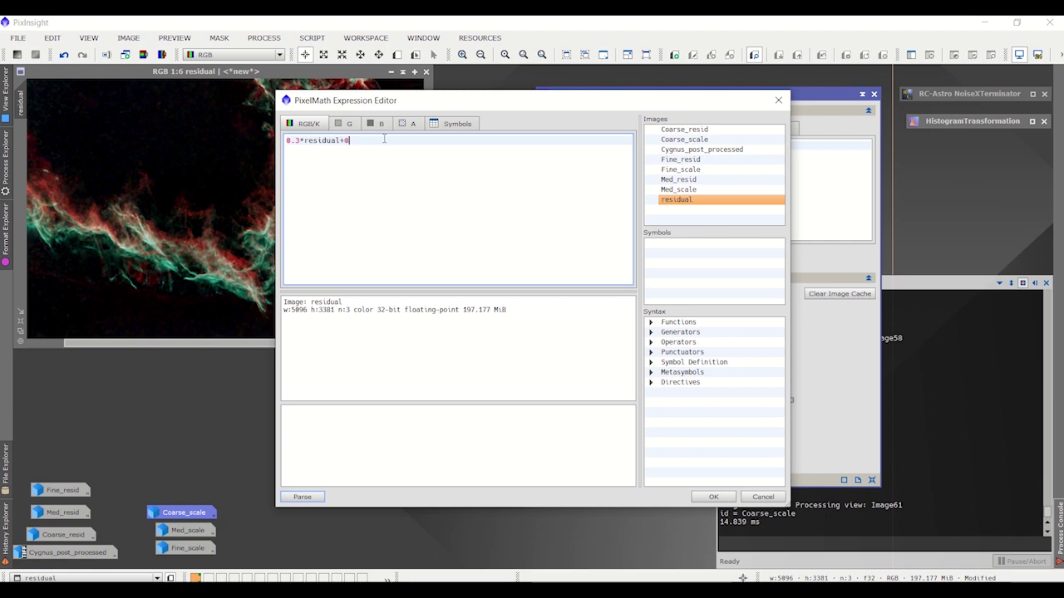
pyautogui.doubleClick(680, 169)
pyautogui.click(679, 190)
pyautogui.click(435, 139)
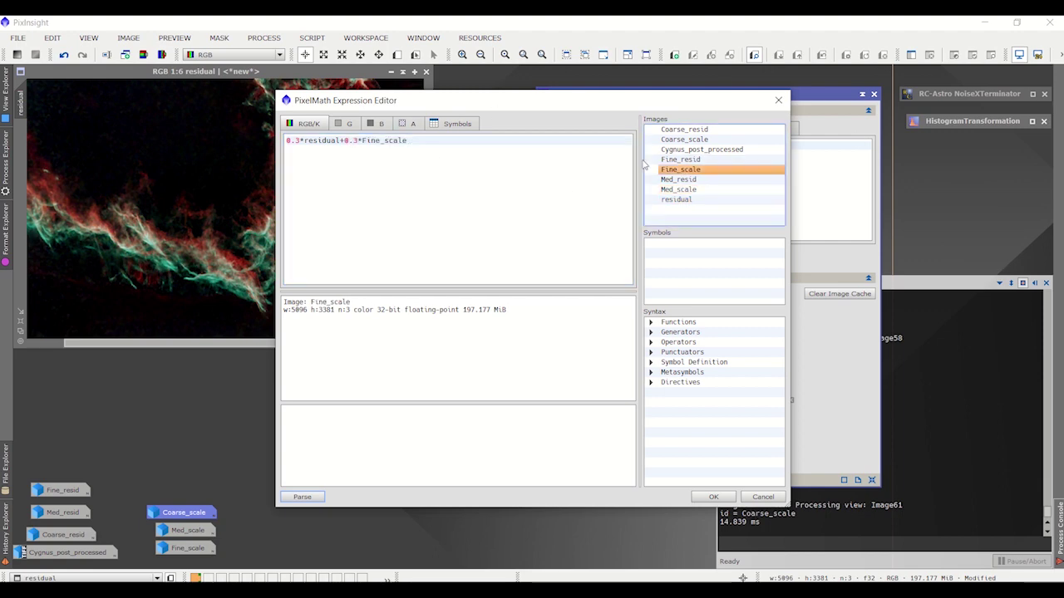
# - Append +0.2*Med_scale+0.2*Coarse_scale to the blend expression and apply it to residual, creating a new image
pyautogui.write('+0.2*')
pyautogui.doubleClick(678, 190)
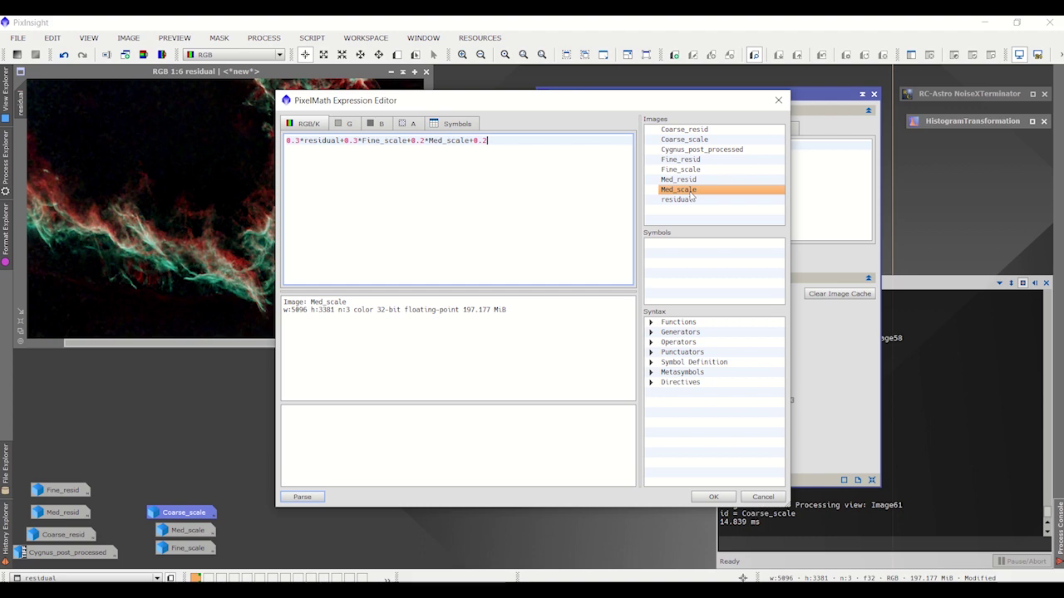
pyautogui.doubleClick(684, 139)
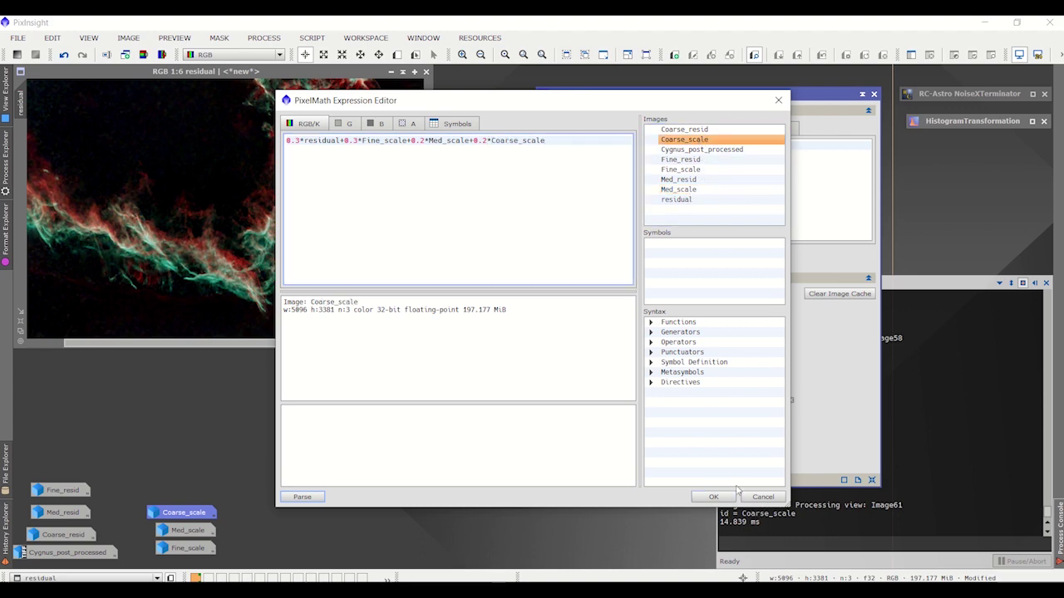
pyautogui.click(714, 496)
pyautogui.click(616, 389)
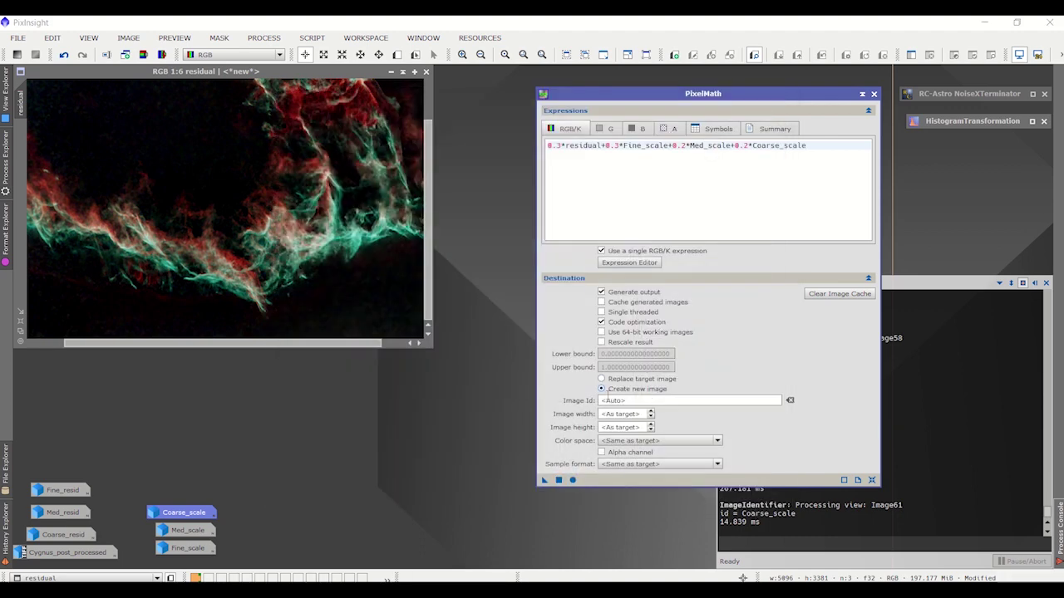
pyautogui.click(559, 480)
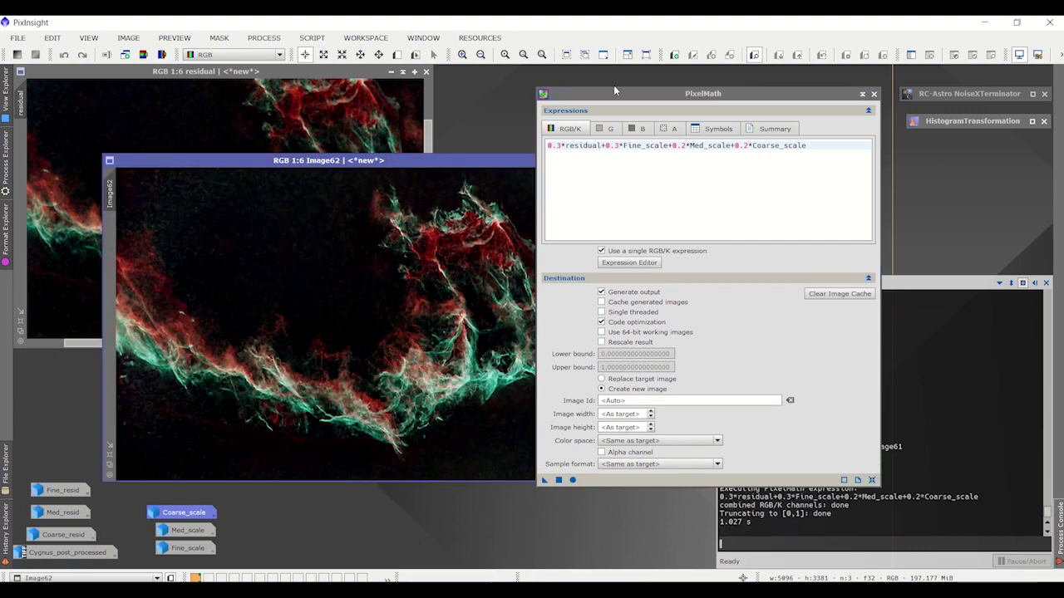
# - Clear the workspace around the blended image by collapsing PixelMath and hiding the Process Console
pyautogui.moveTo(490, 159); pyautogui.dragTo(423, 139)
pyautogui.moveTo(681, 100); pyautogui.dragTo(871, 218)
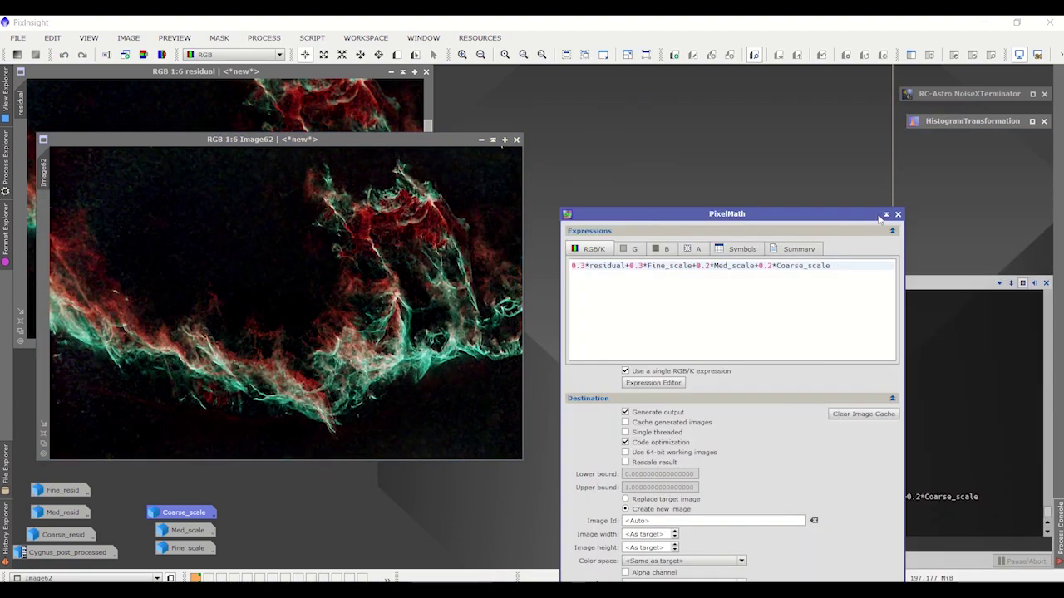
pyautogui.click(886, 214)
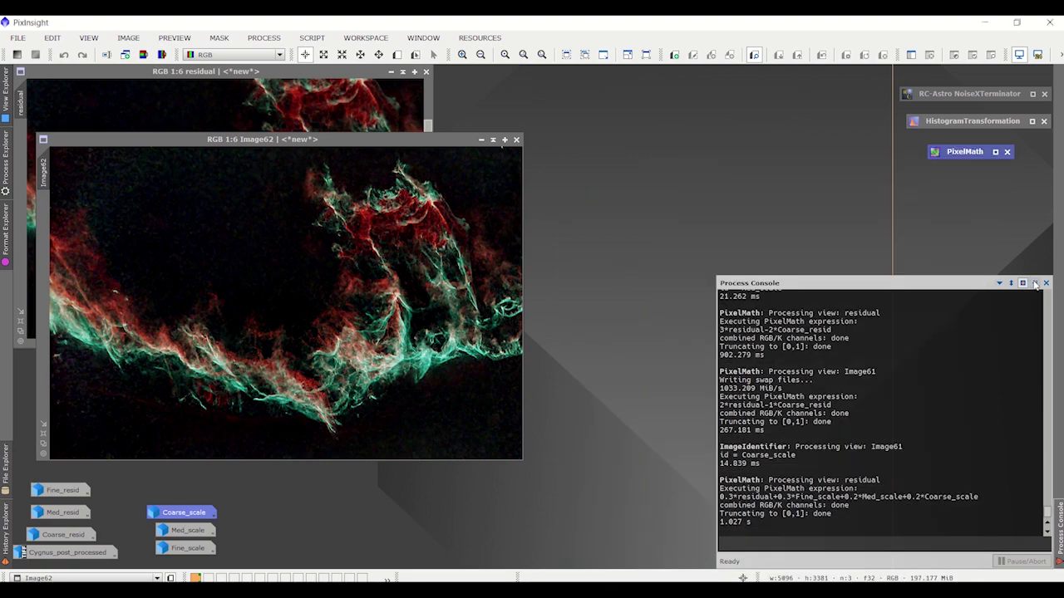
pyautogui.click(1035, 283)
# - Zoom the blended image out, fit its window to the picture and place it beside the residual image
pyautogui.moveTo(325, 139); pyautogui.dragTo(588, 139)
pyautogui.scroll(-1, 450, 186)
pyautogui.click(89, 37)
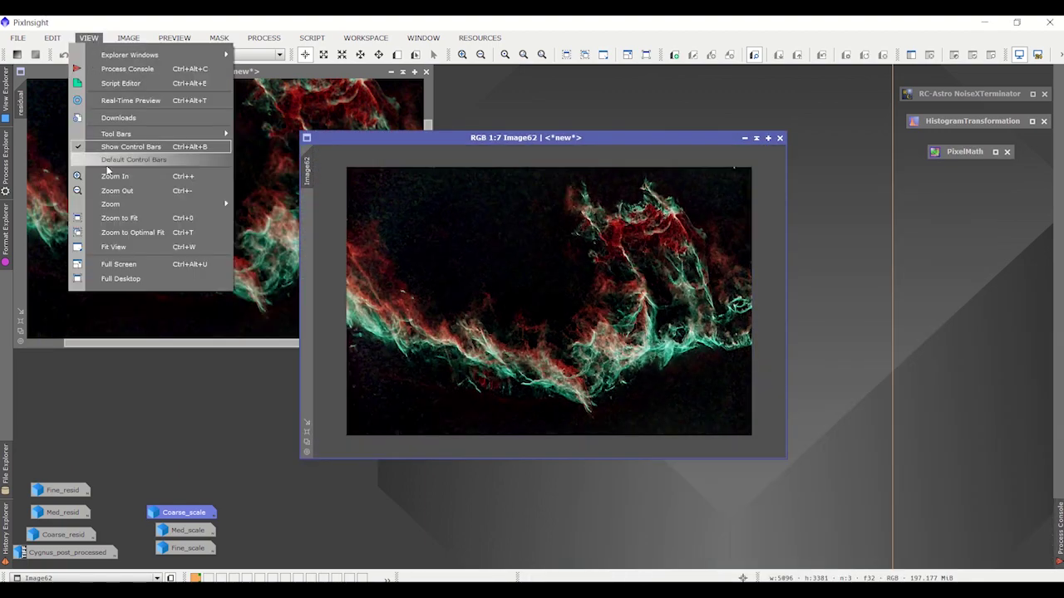
pyautogui.click(120, 232)
pyautogui.moveTo(425, 135); pyautogui.dragTo(561, 67)
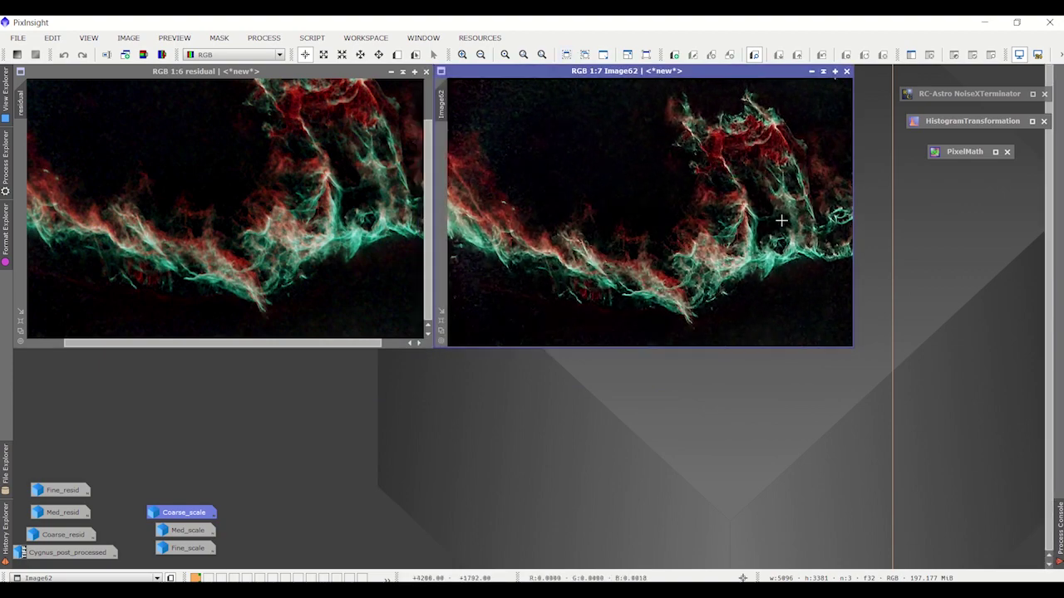
# - Compare filament detail and sharpness in the residual and blended images at matching close-up and overview scales
pyautogui.scroll(3, 782, 242)
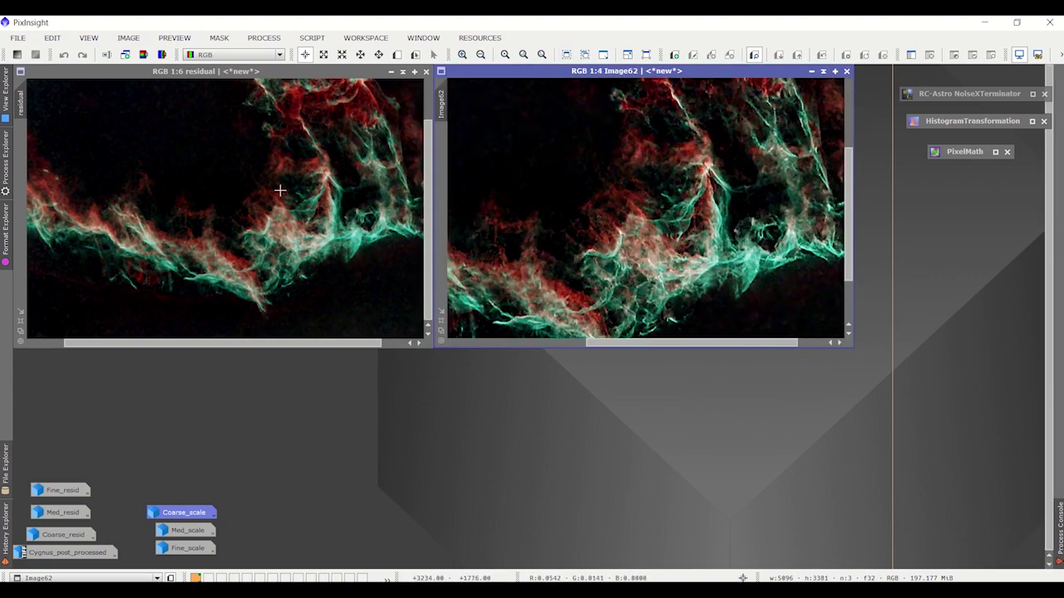
pyautogui.scroll(2, 280, 191)
pyautogui.scroll(2, 736, 247)
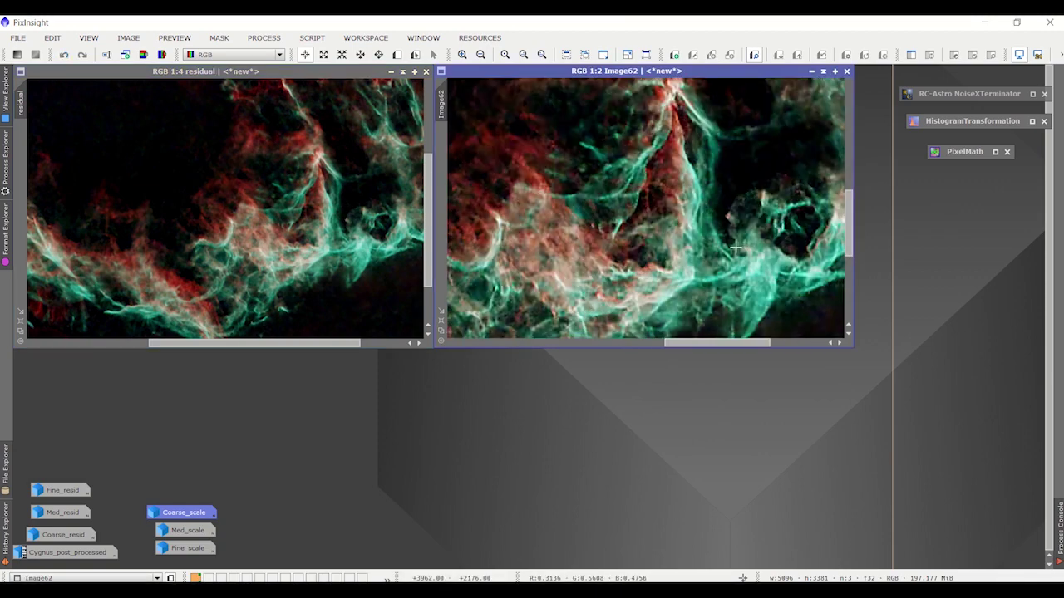
pyautogui.scroll(-4, 735, 247)
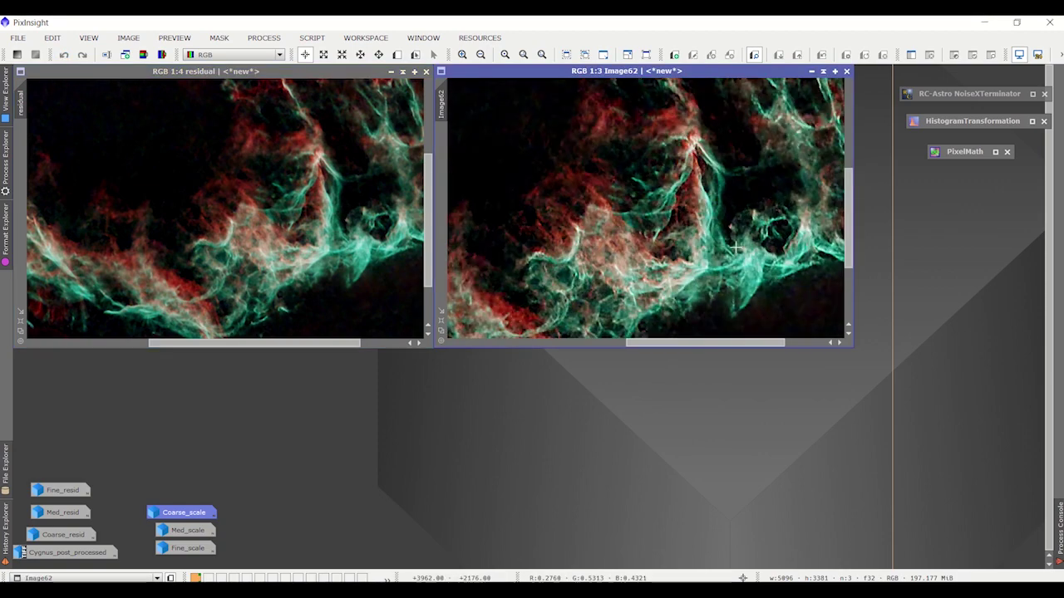
pyautogui.scroll(2, 244, 123)
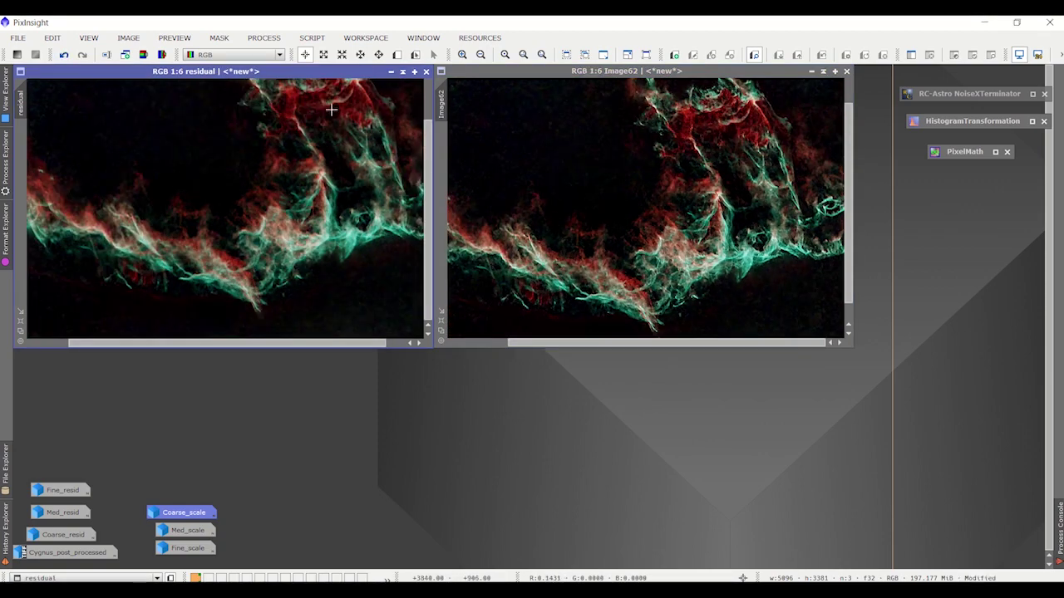
pyautogui.scroll(5, 671, 159)
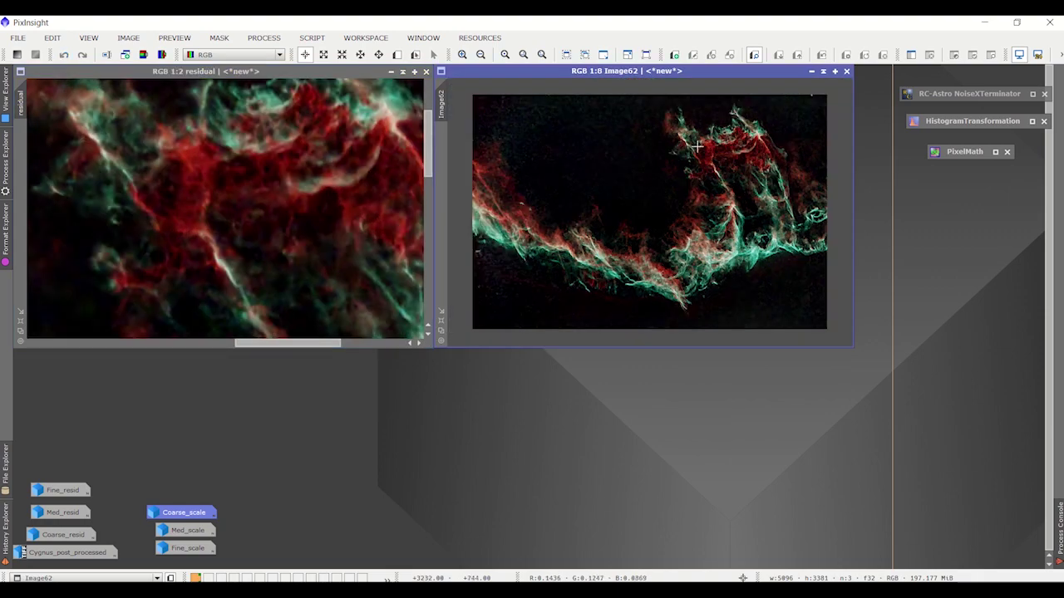
pyautogui.scroll(-1, 771, 129)
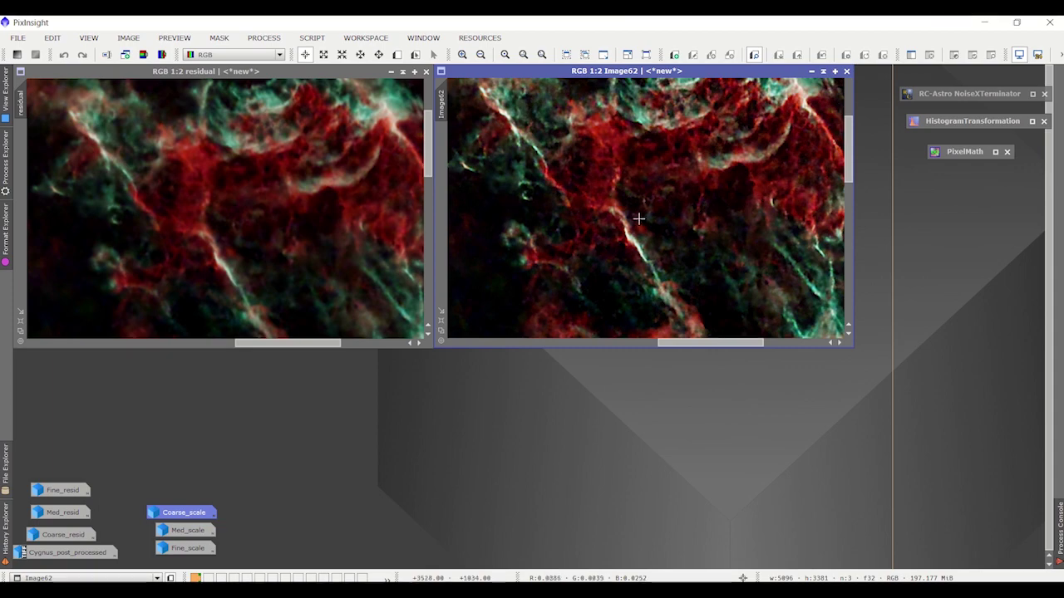
pyautogui.scroll(-7, 715, 233)
pyautogui.scroll(2, 706, 254)
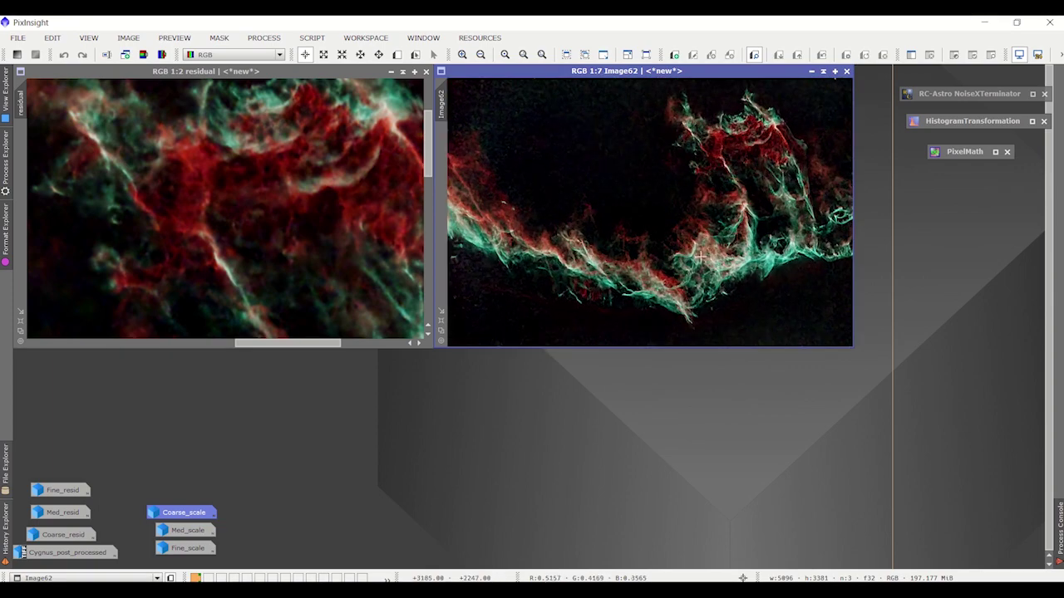
pyautogui.scroll(-2, 373, 263)
pyautogui.scroll(-1, 320, 271)
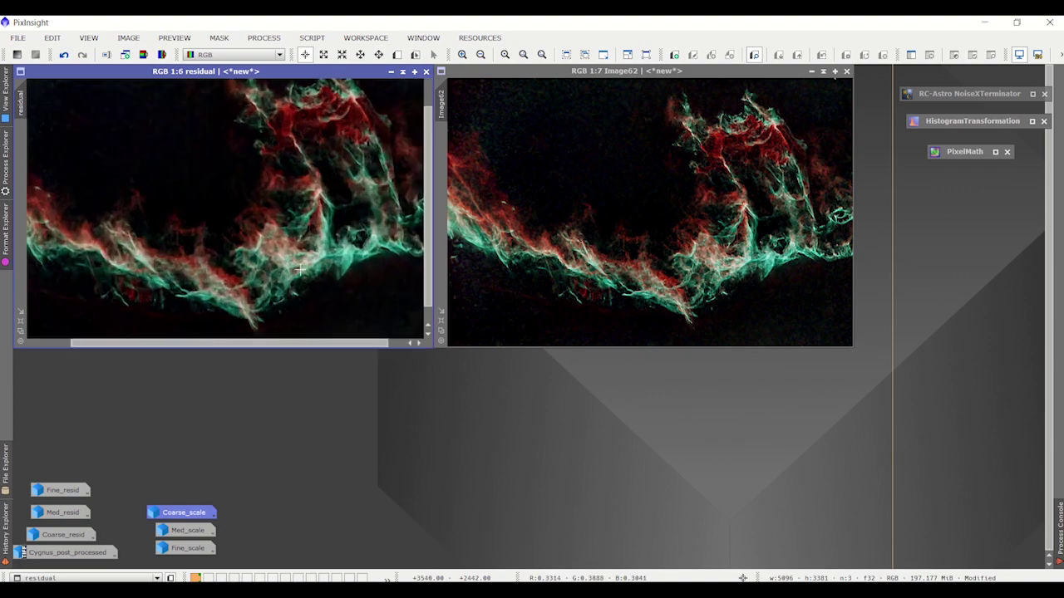
# - Review the blend weights of residual and the three scale images in the PixelMath expression, then collapse PixelMath again
pyautogui.doubleClick(958, 151)
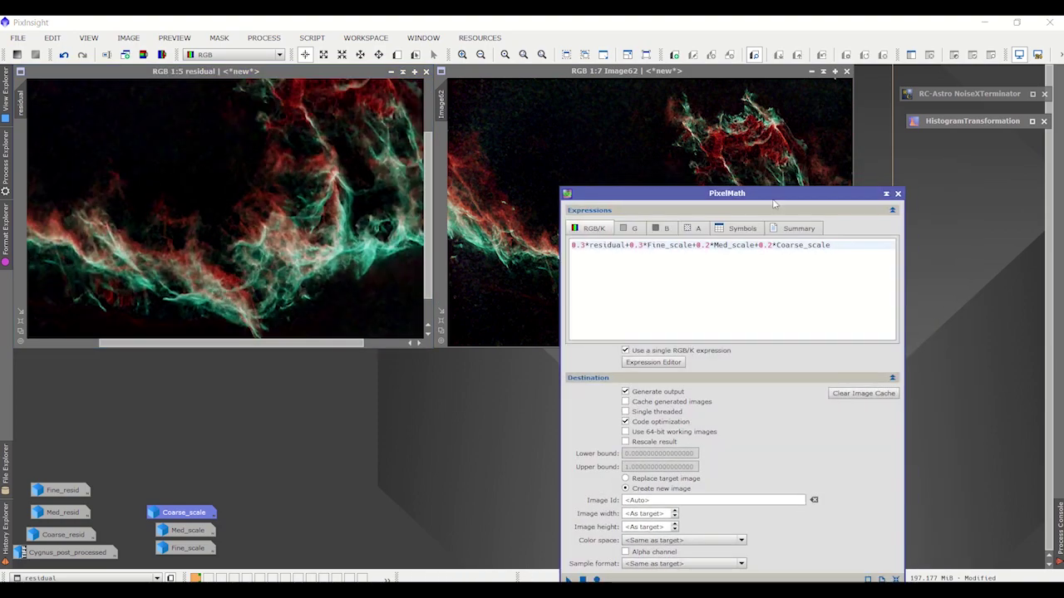
pyautogui.moveTo(753, 199); pyautogui.dragTo(704, 120)
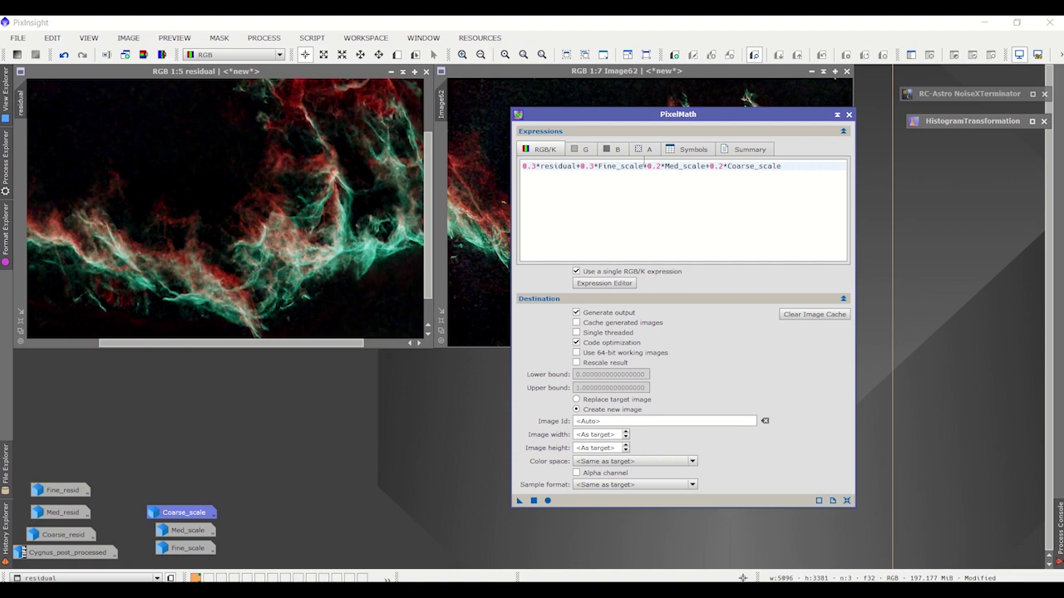
pyautogui.click(837, 114)
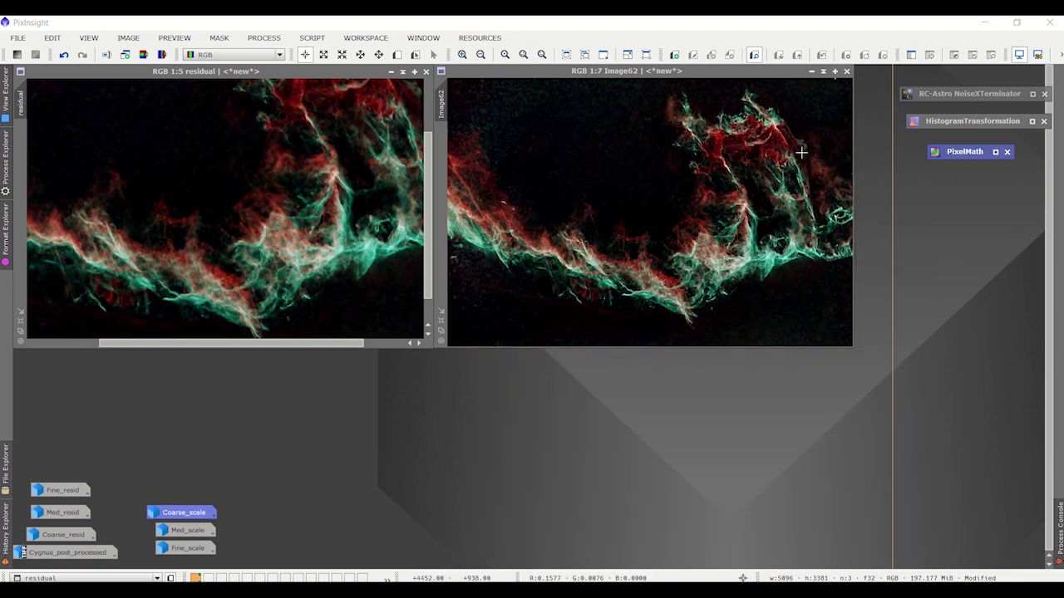
# - Rename the blended image Image62 as Final_sharpened and align its window beside the residual image
pyautogui.moveTo(645, 71); pyautogui.dragTo(656, 89)
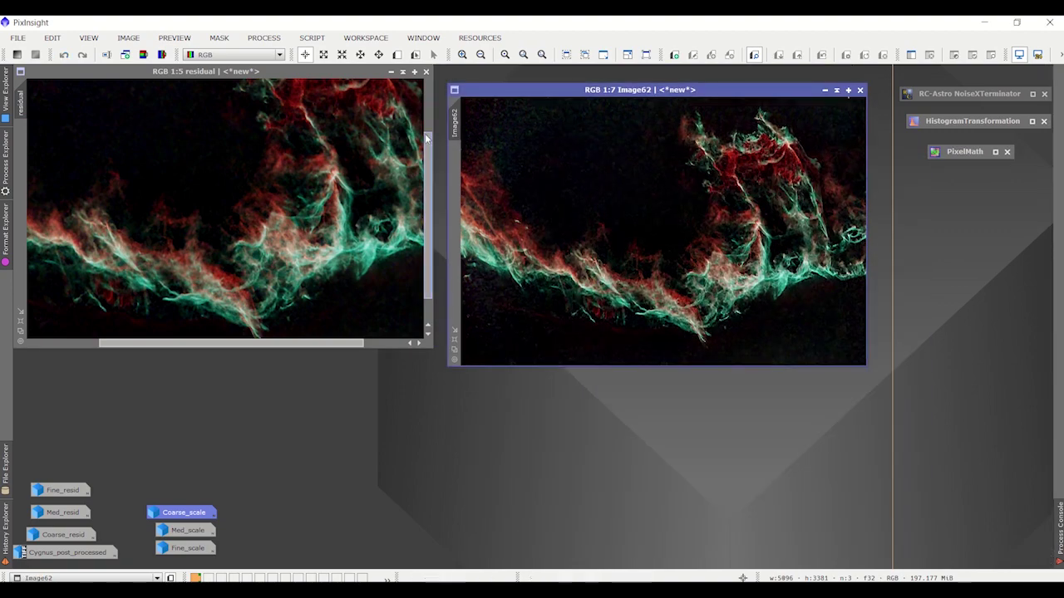
pyautogui.doubleClick(456, 118)
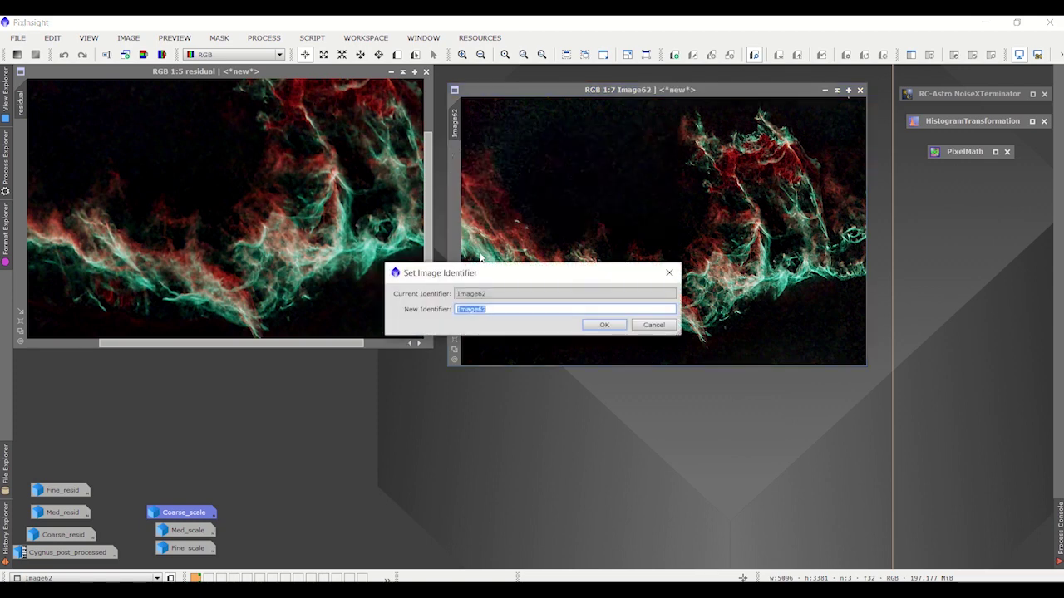
pyautogui.write('f')
pyautogui.write('inal_sharpened')
pyautogui.click(618, 325)
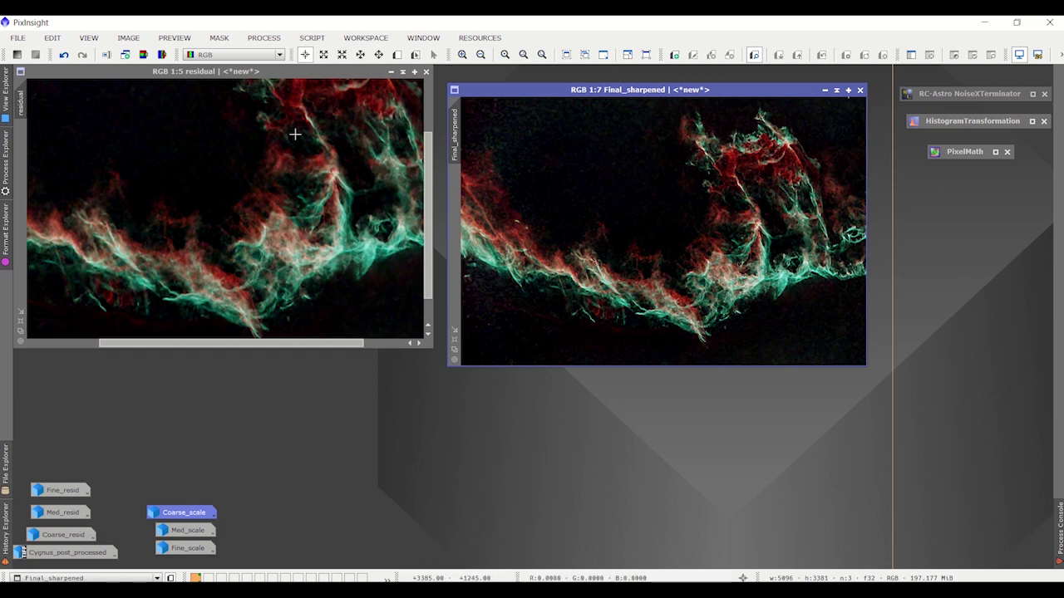
pyautogui.moveTo(518, 89); pyautogui.dragTo(503, 71)
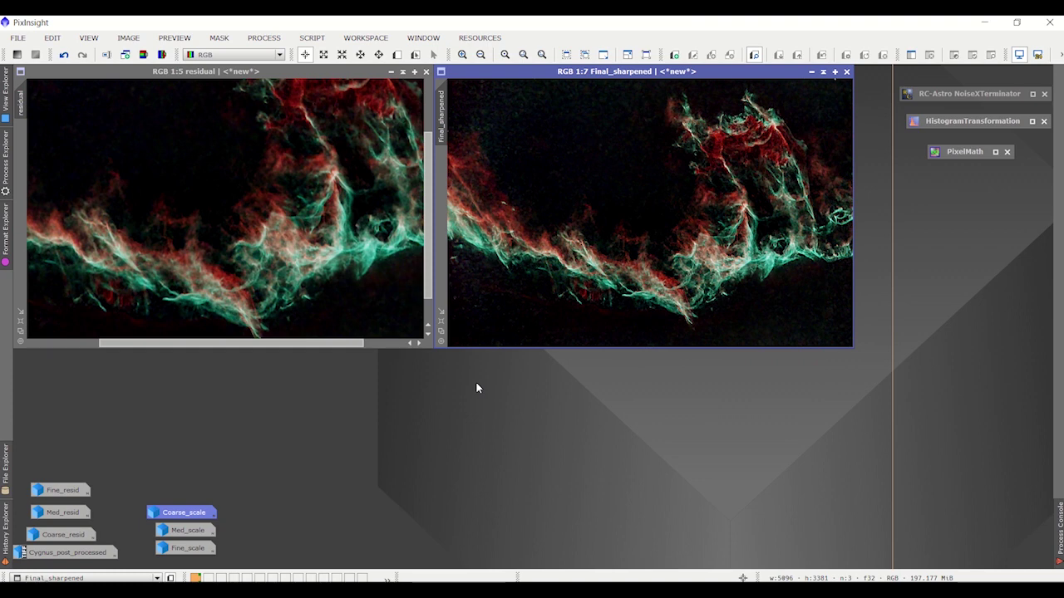